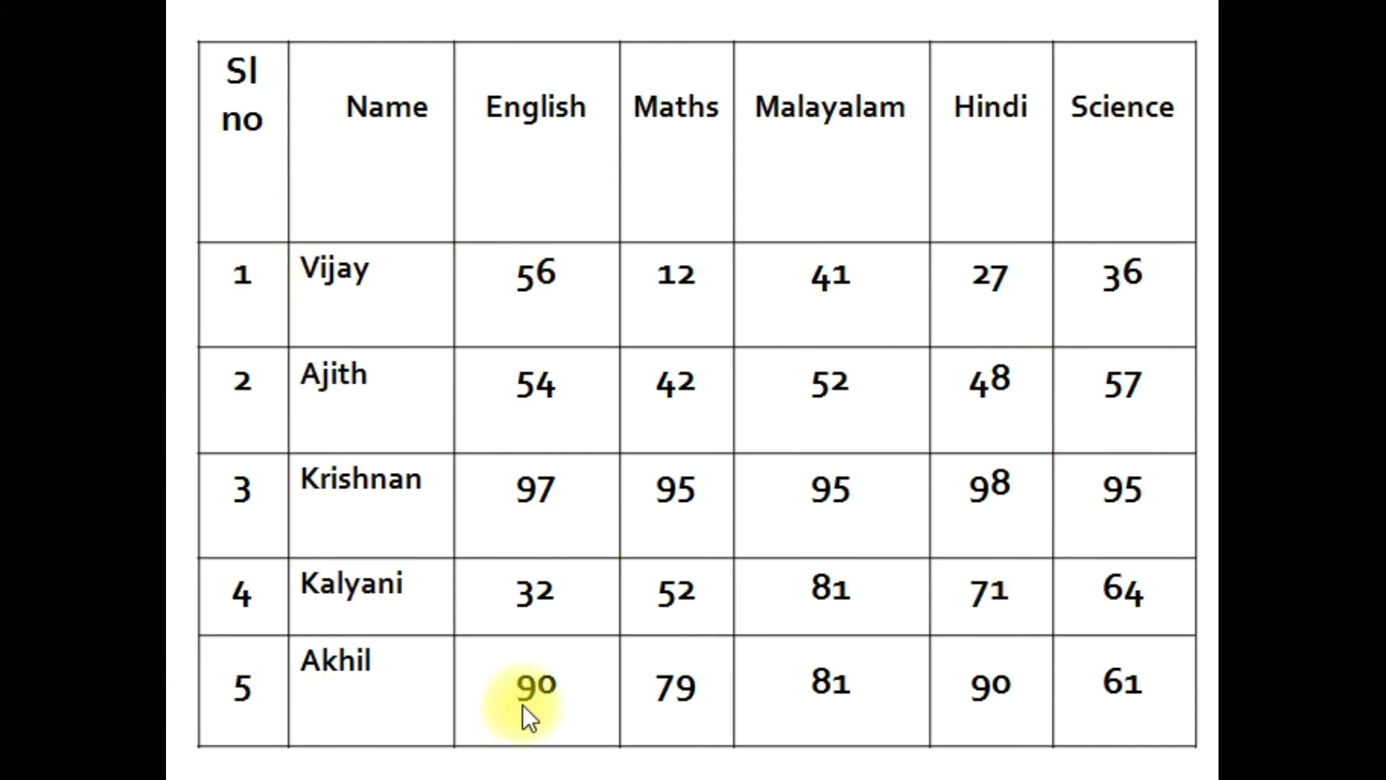
Step: Advance to the slide with the column and row counts and the Status and Grade formulas
key("Right")
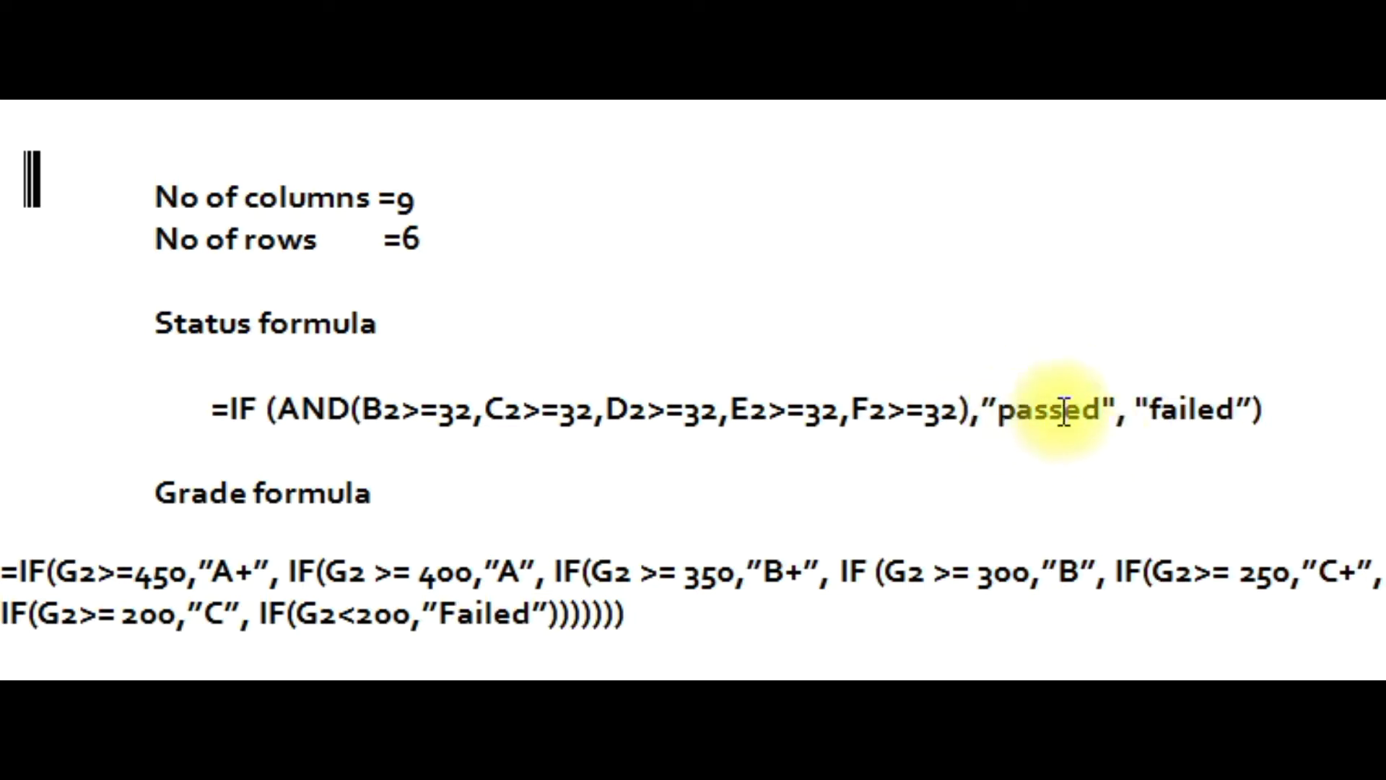
left_click(1131, 408)
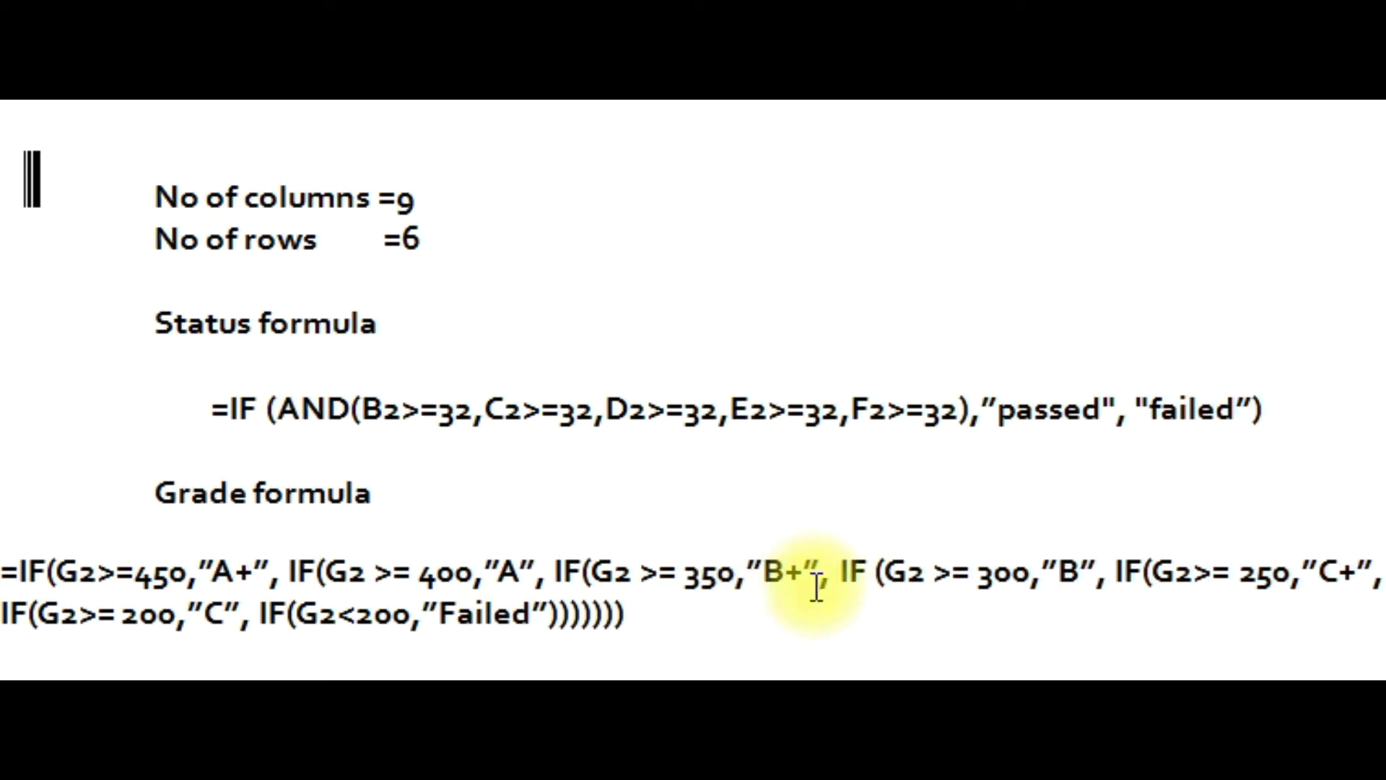
Step: Fix the spacing in the slide's Status formula so a space precedes "failed"
left_click(870, 577)
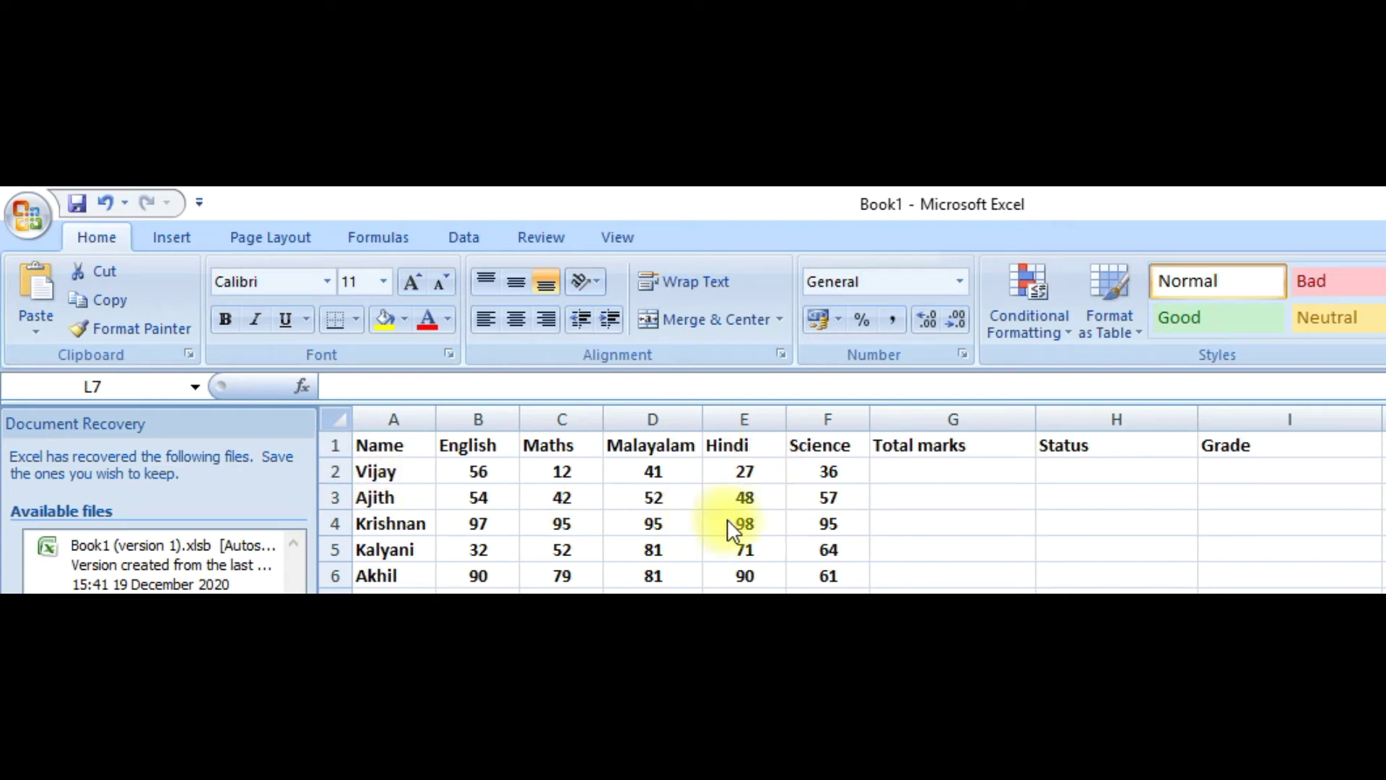
Step: Enter =B2+C2+D2+E2+F2 in G2 so Vijay's Total marks shows 172
left_click(893, 471)
type("=")
left_click(480, 473)
type("+")
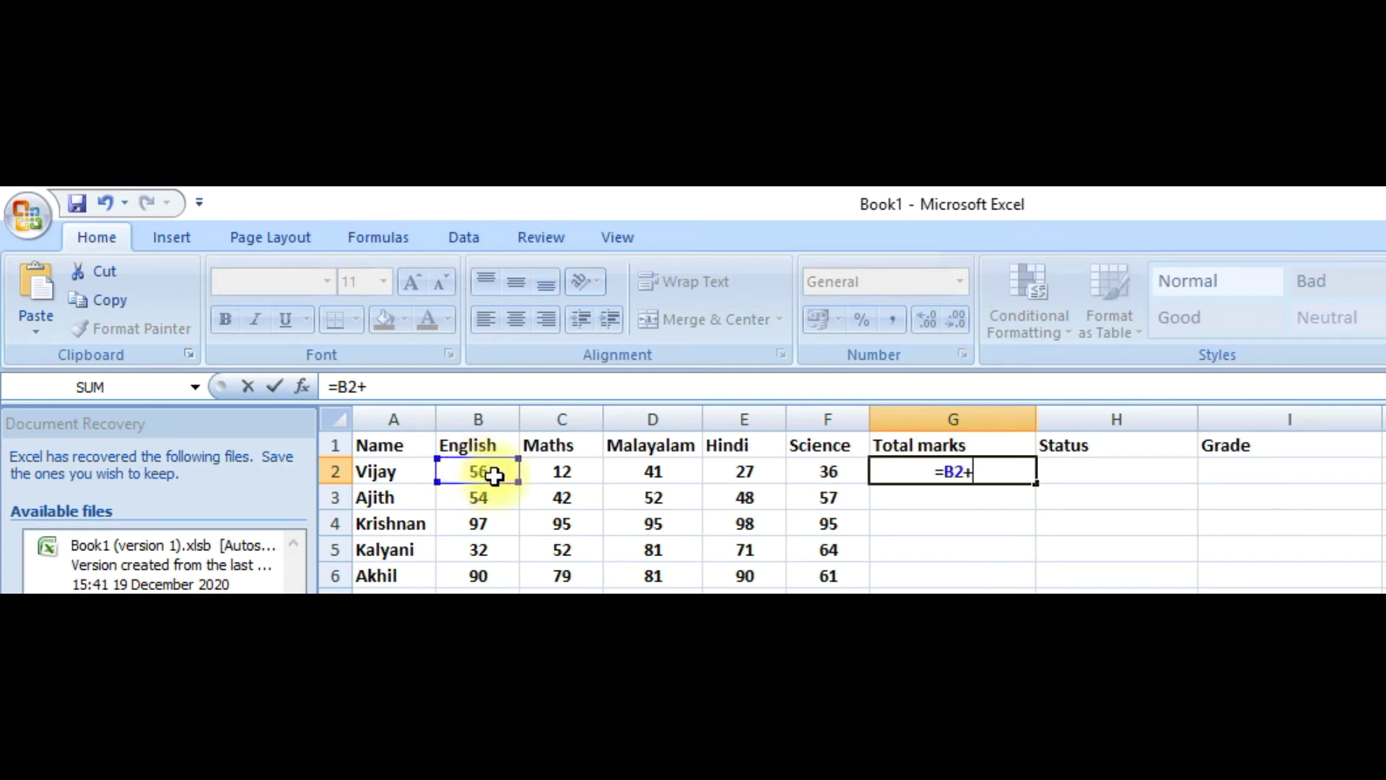
left_click(569, 472)
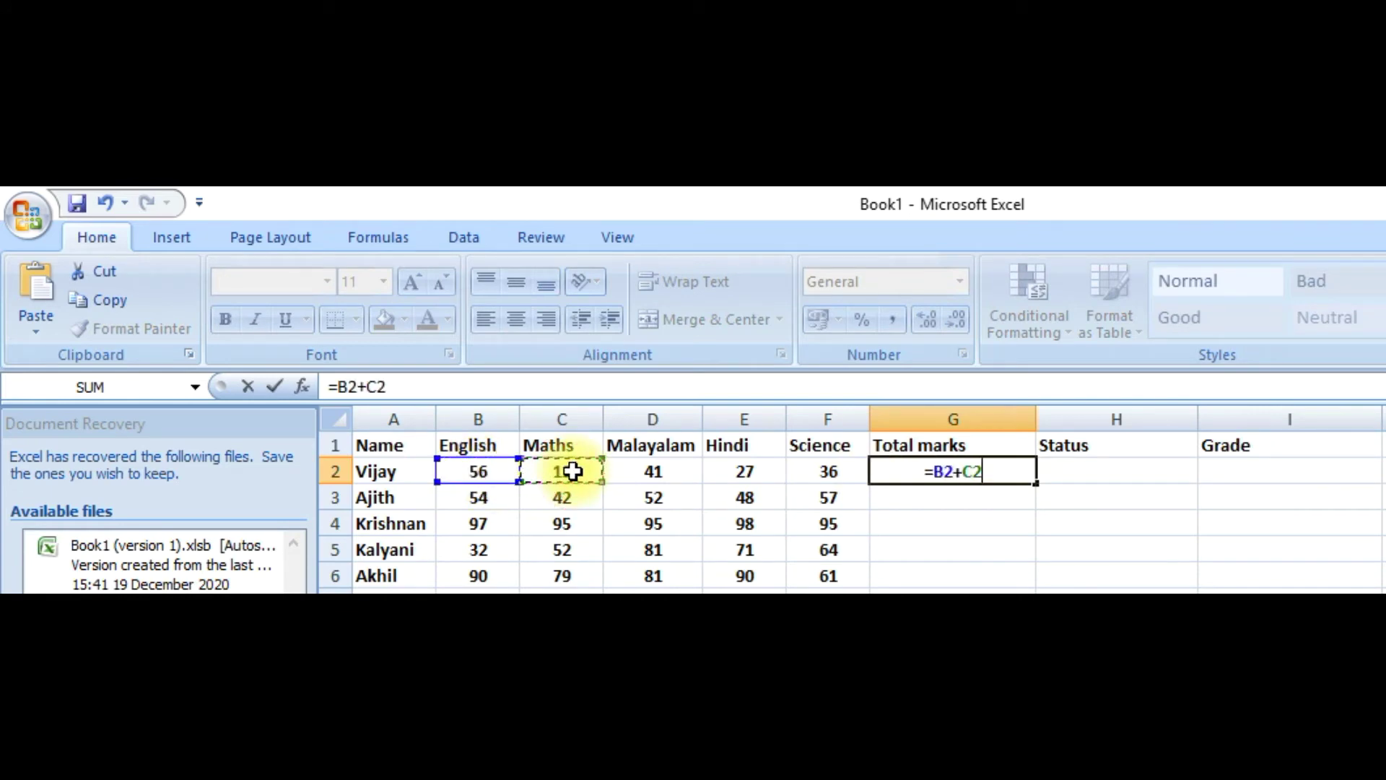
type("+")
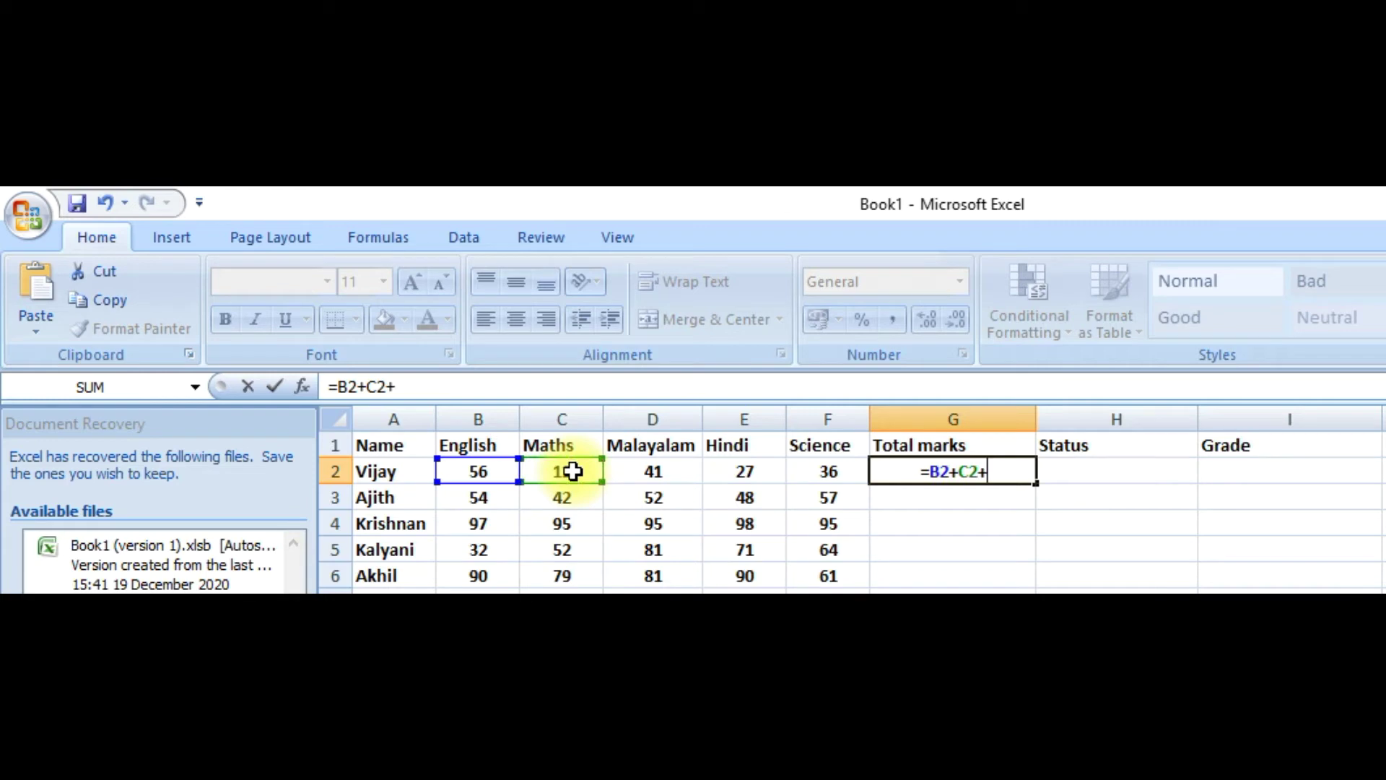
left_click(654, 470)
type("+")
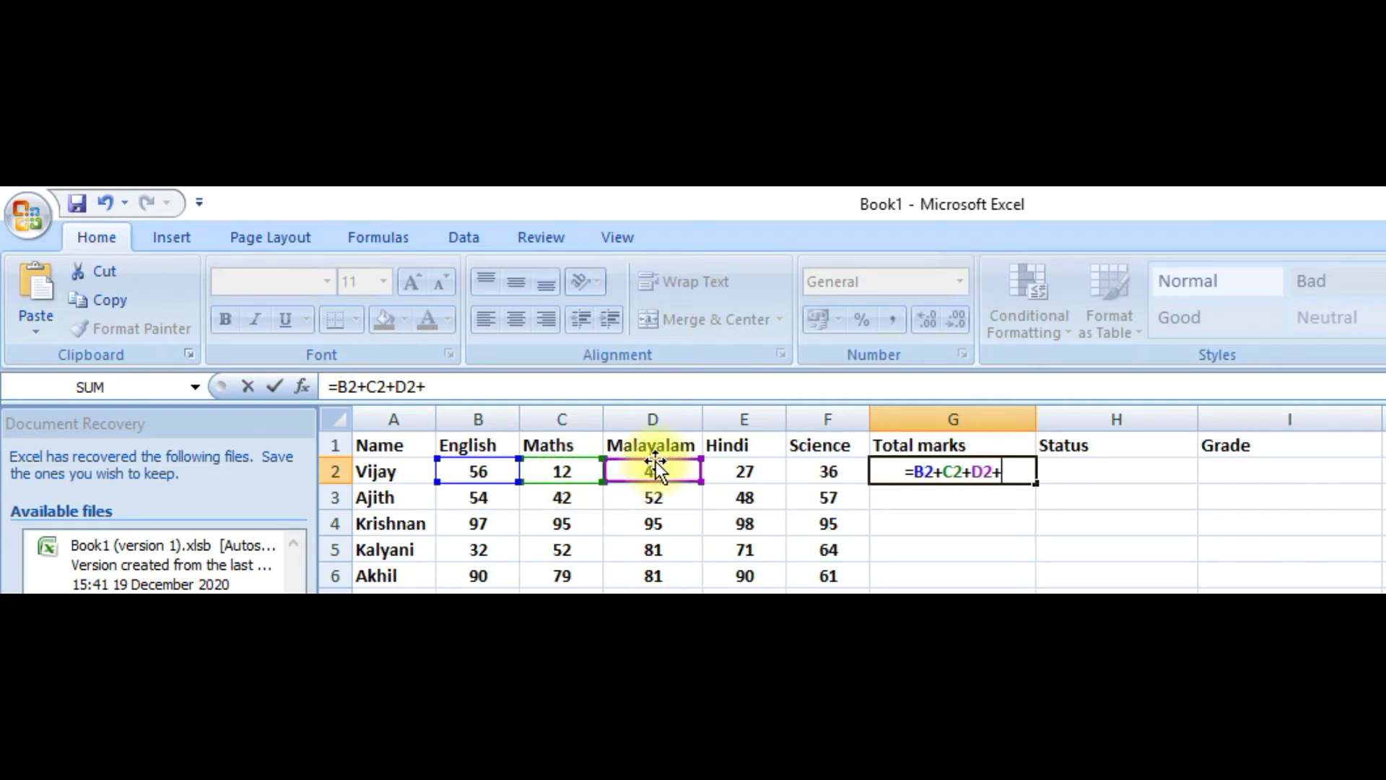
left_click(753, 471)
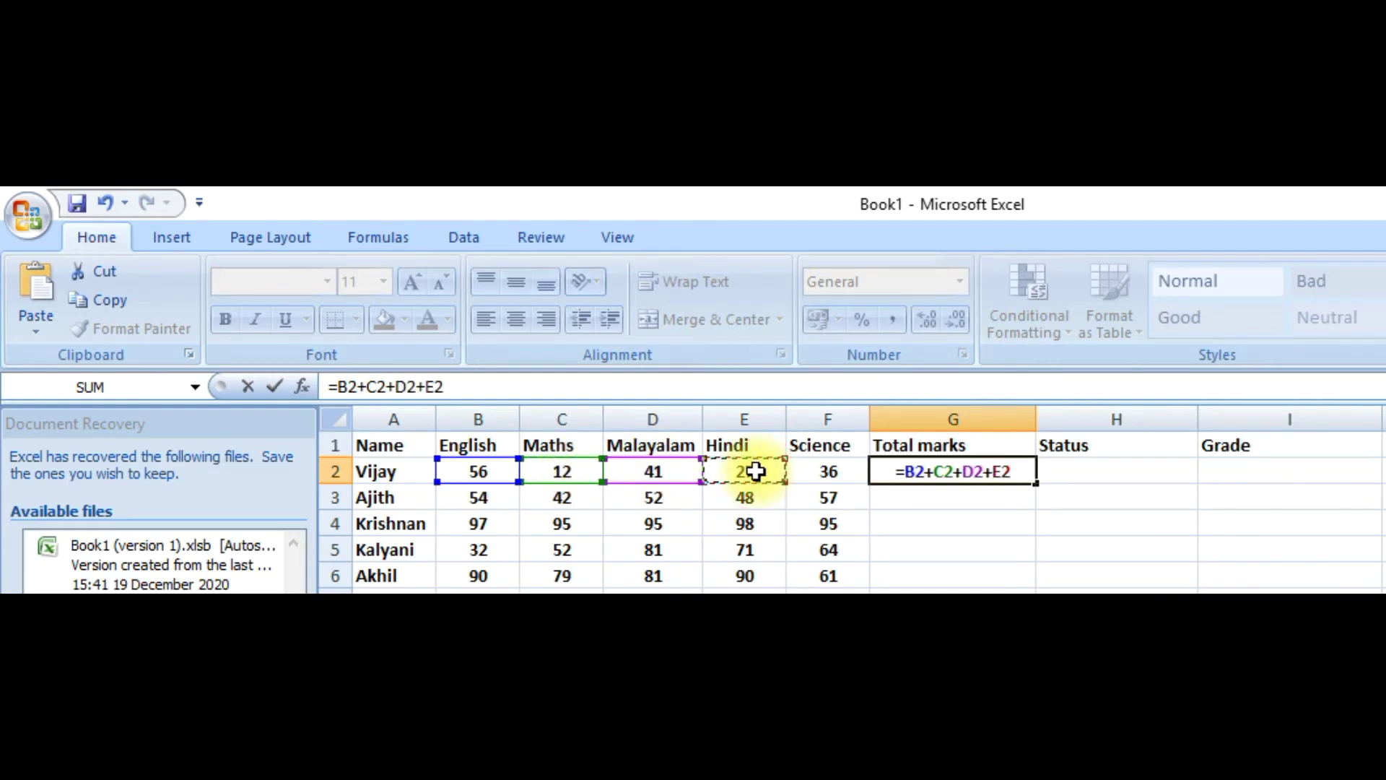
type("+")
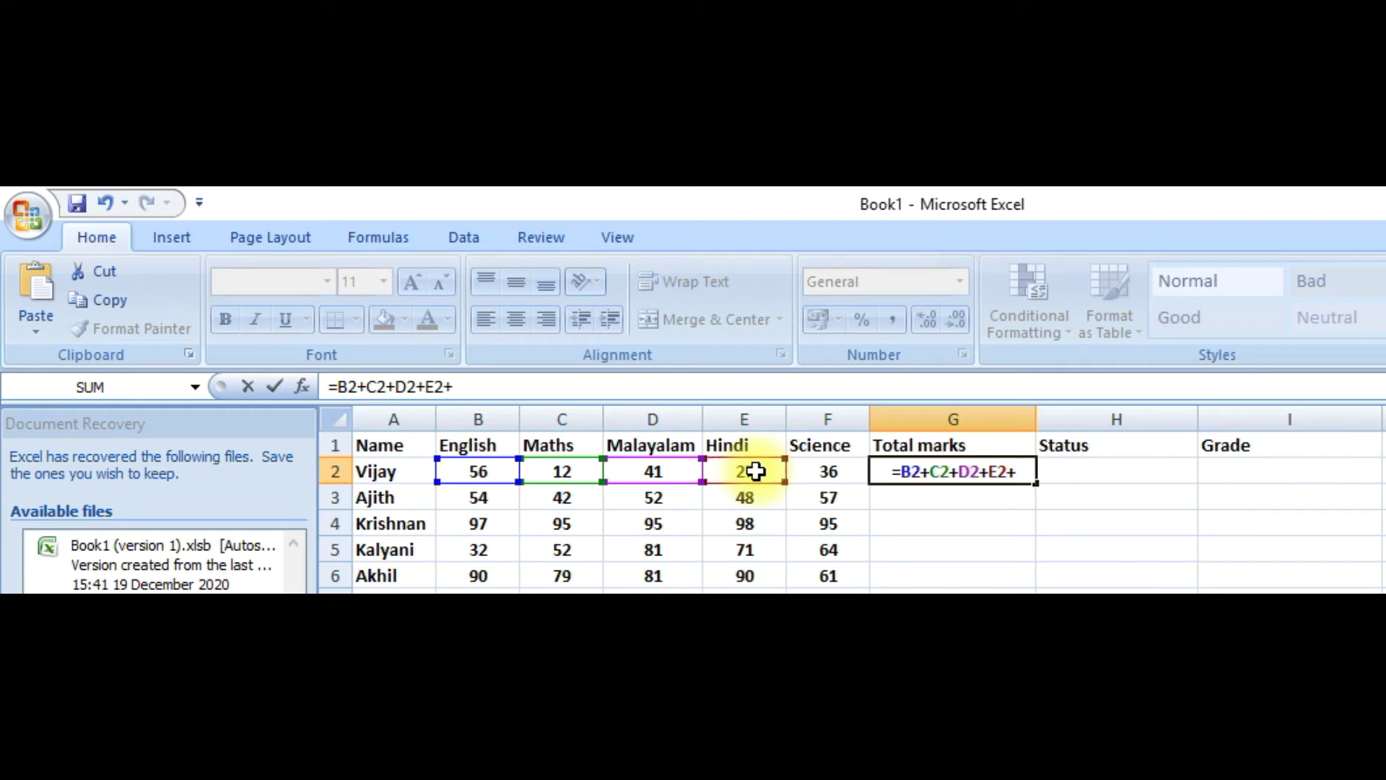
left_click(794, 469)
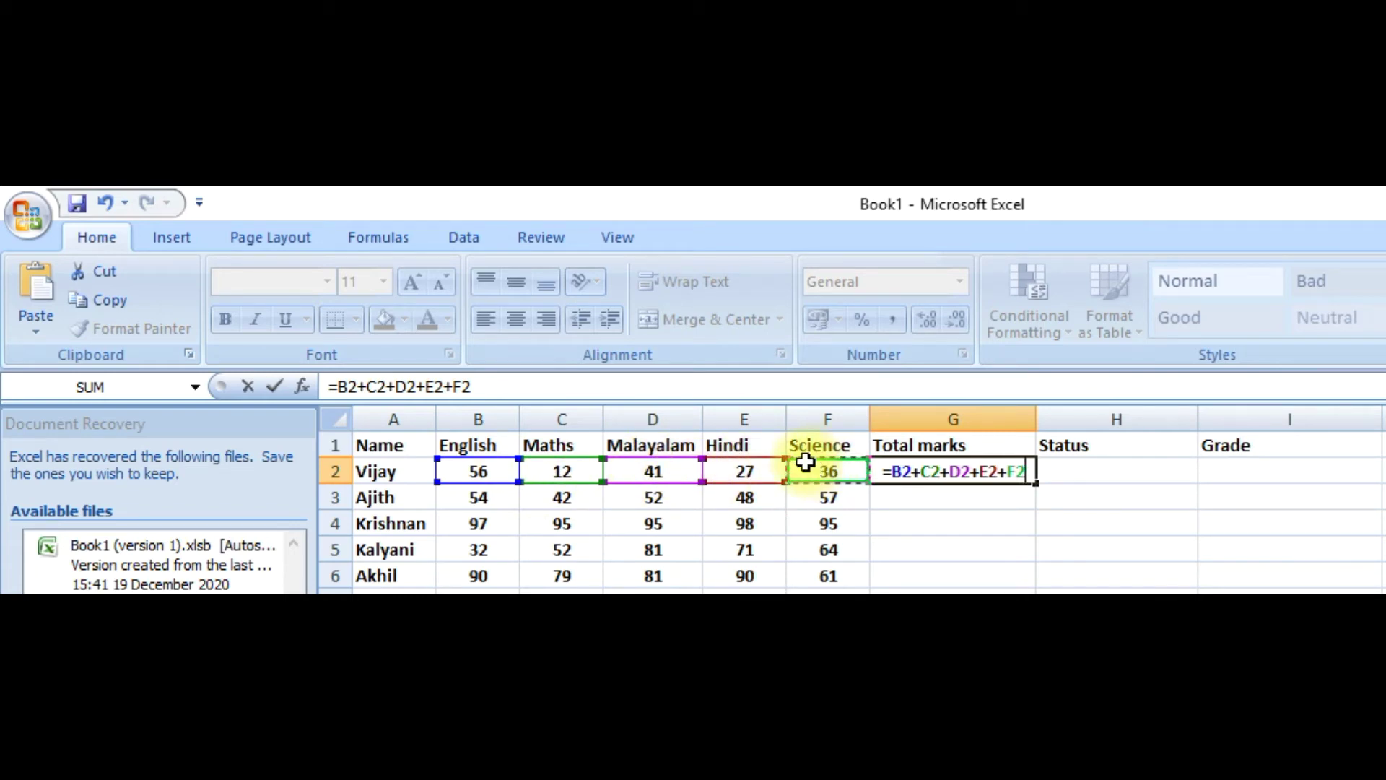
key("Return")
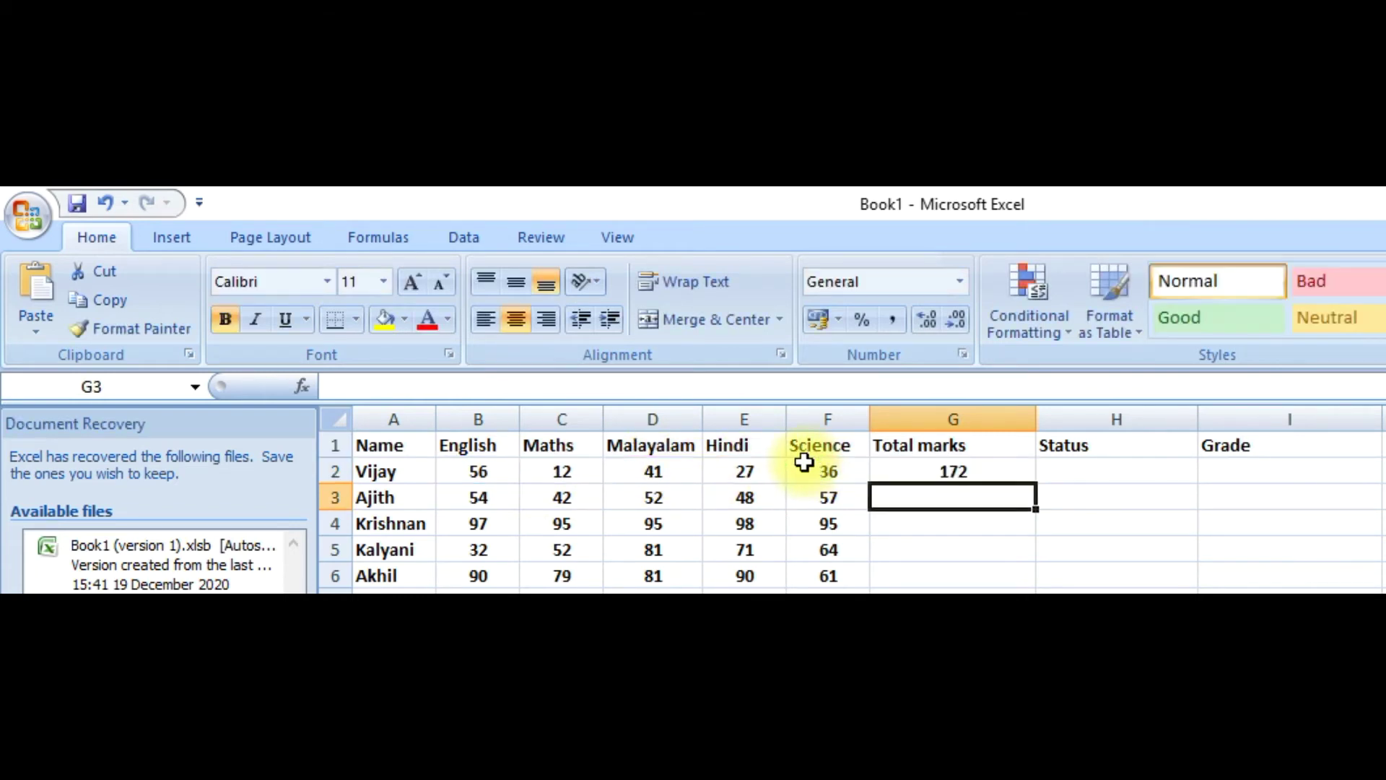
left_click(960, 471)
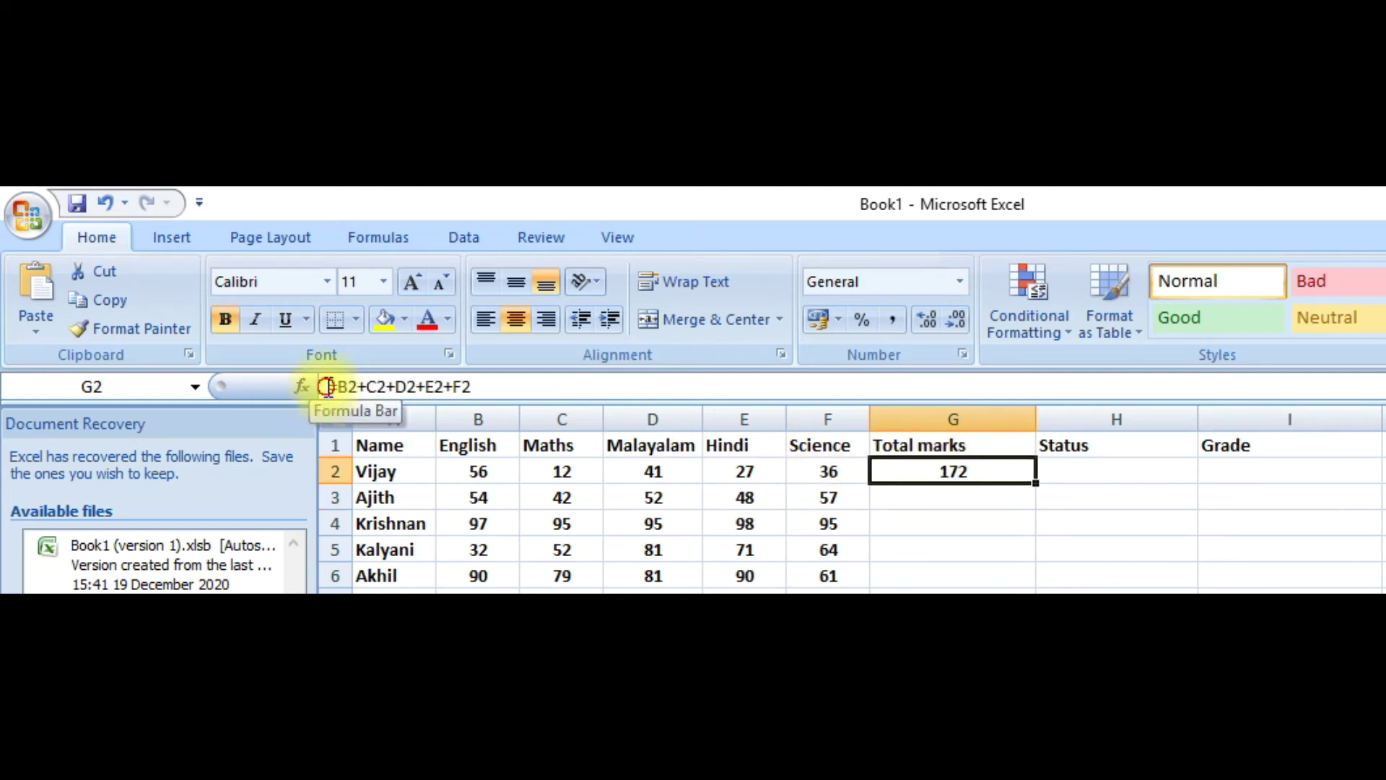
Step: Replace G2 with an AutoSum of B2:F2 and fill it down to G6
left_click_drag(327, 387, 477, 388)
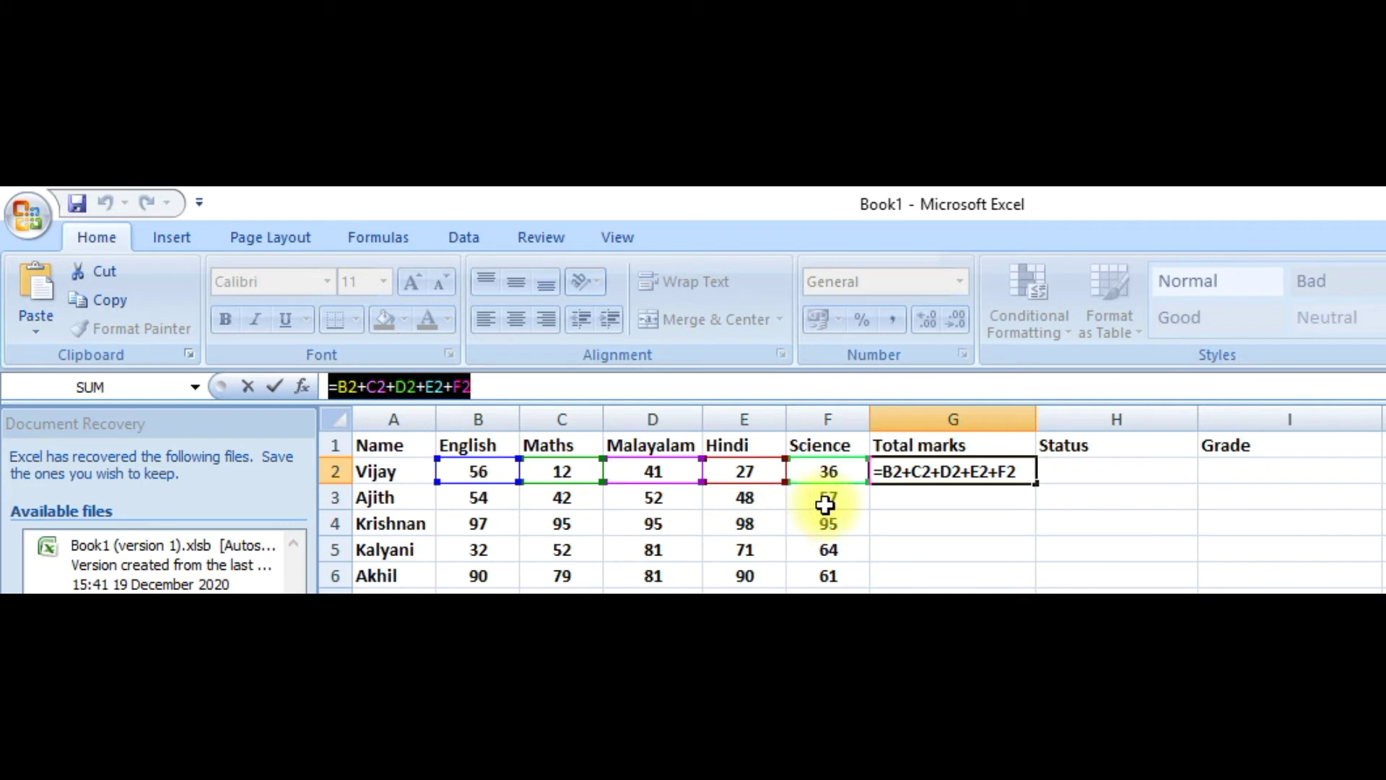
key("Escape")
left_click_drag(478, 472, 820, 471)
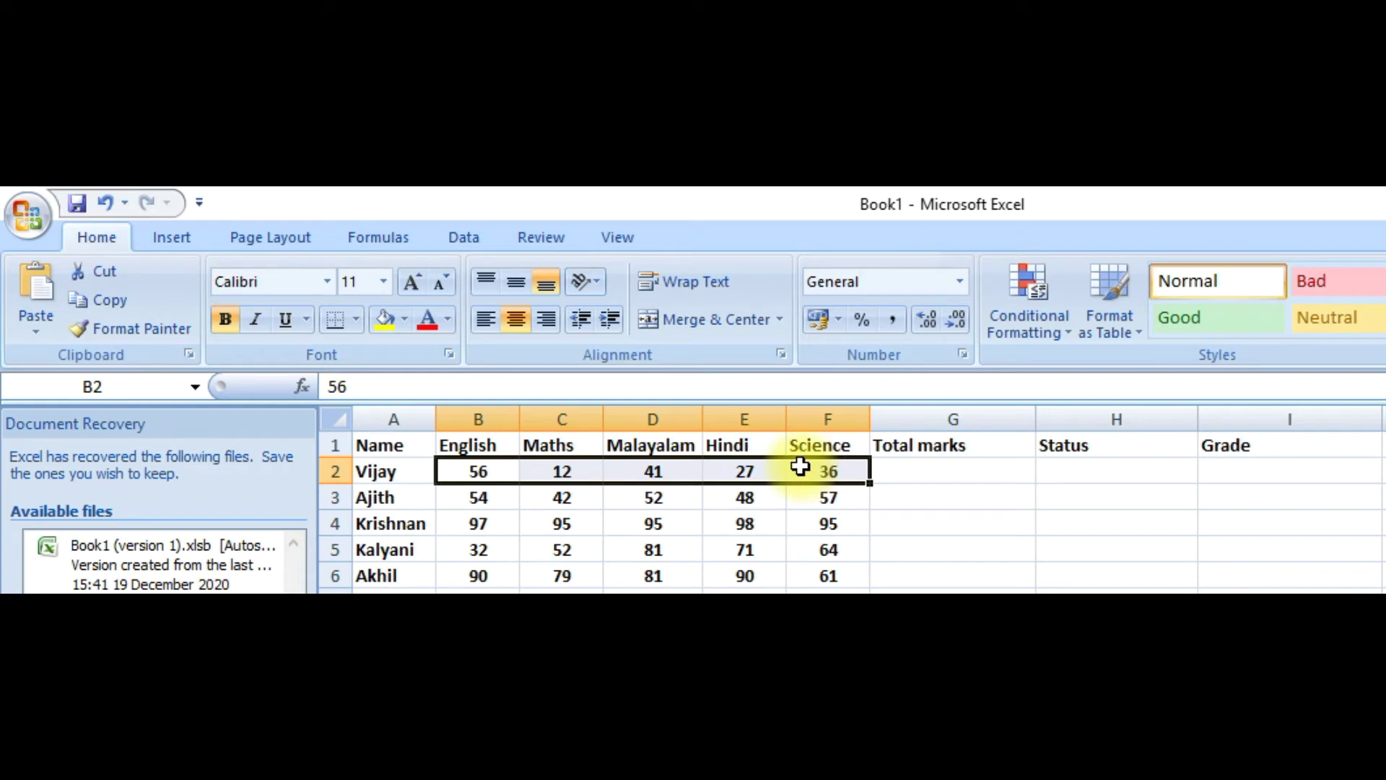
key("alt+equal")
left_click(888, 476)
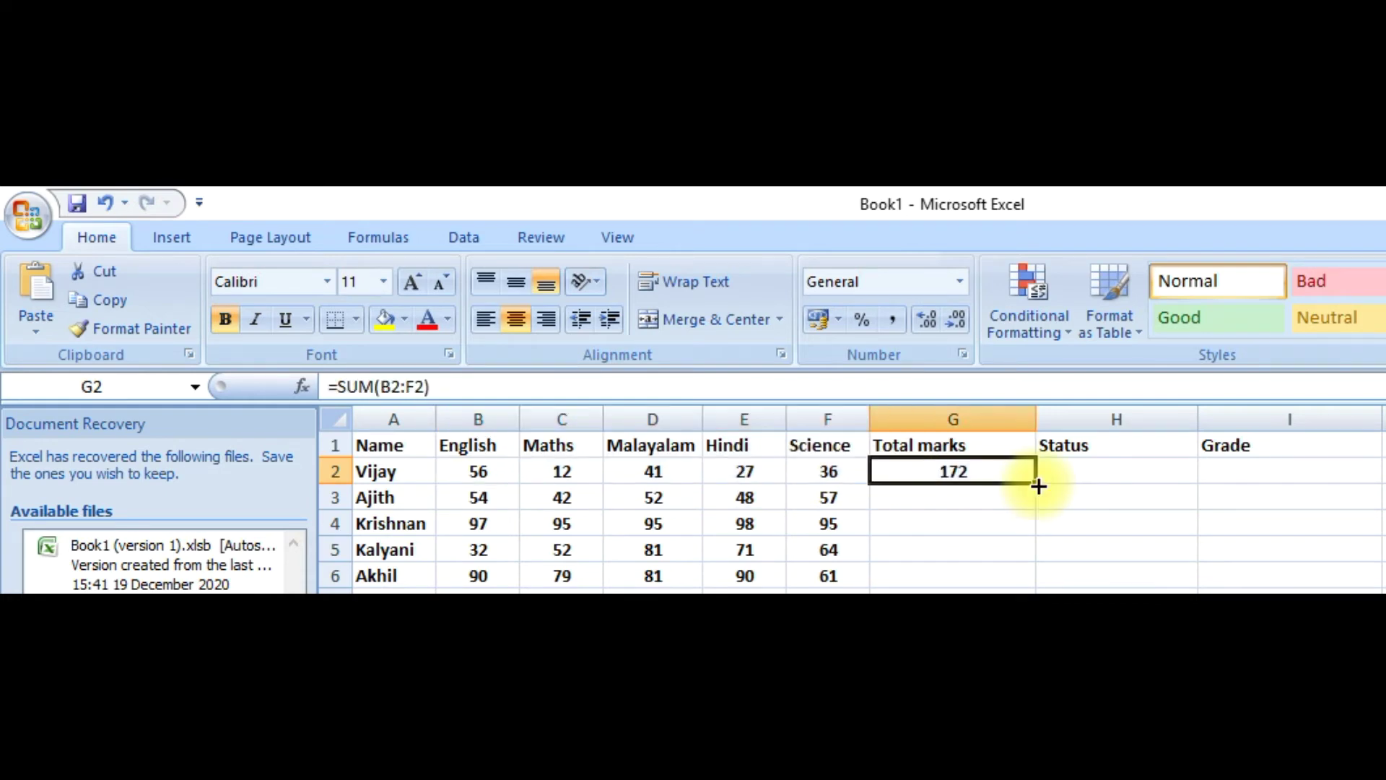
left_click_drag(1036, 482, 1033, 575)
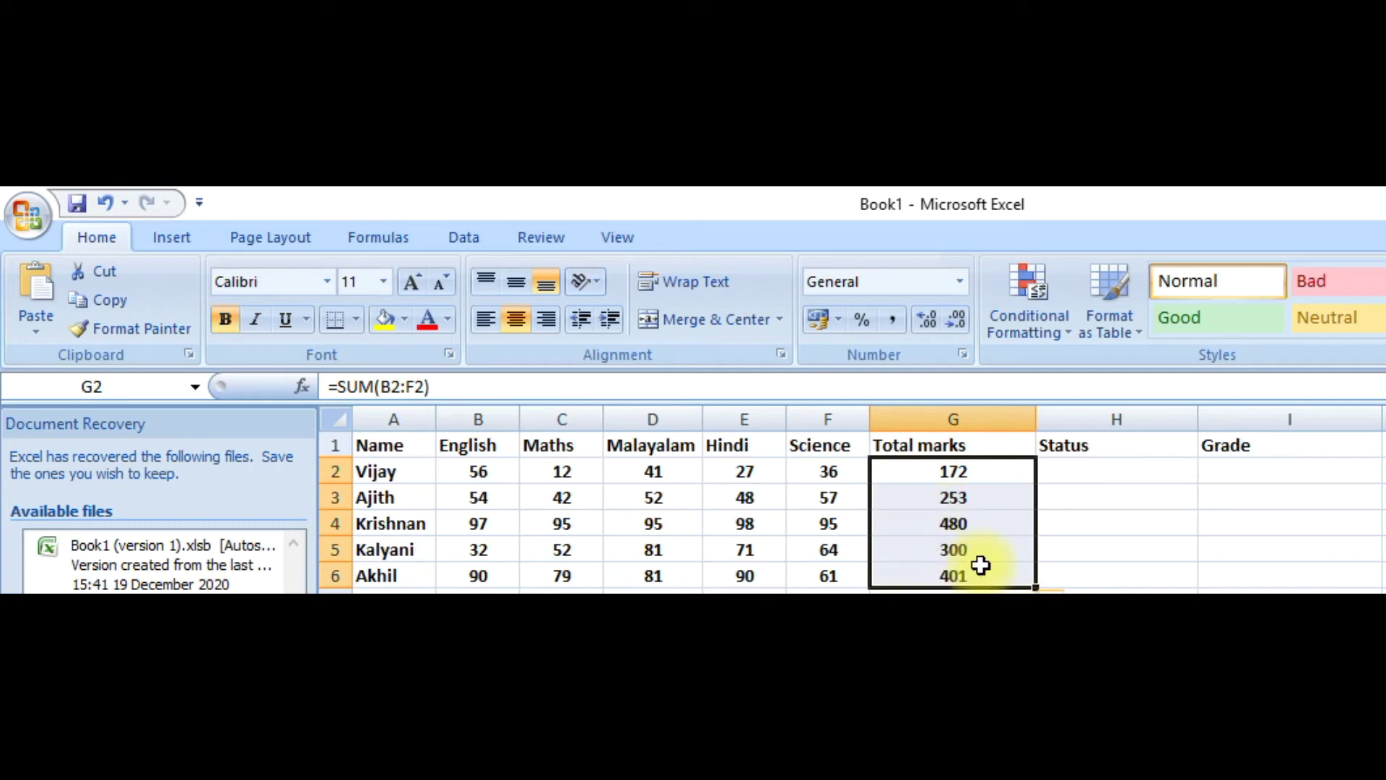
left_click(1070, 466)
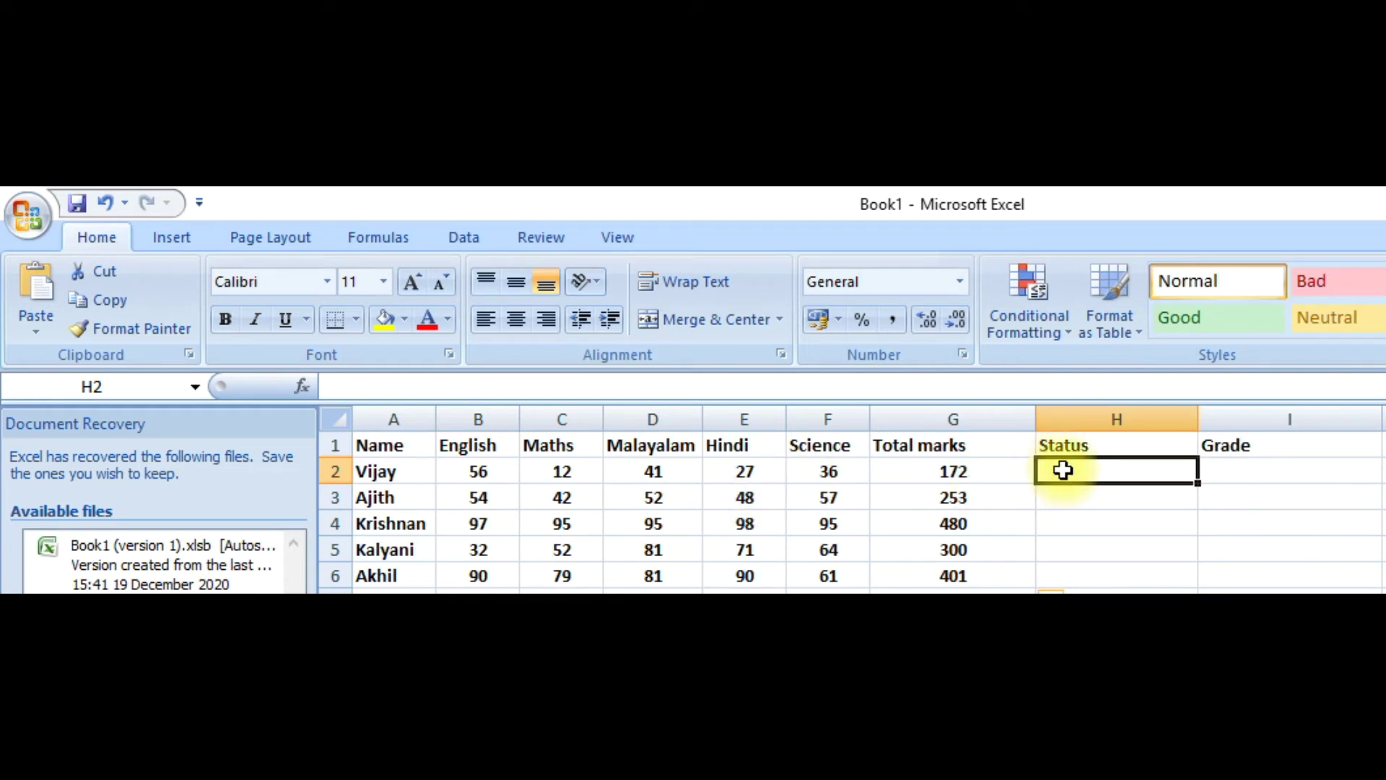
Step: Begin H2's Status formula =IF(AND( testing B2 through F2 each >=32
type("=IF")
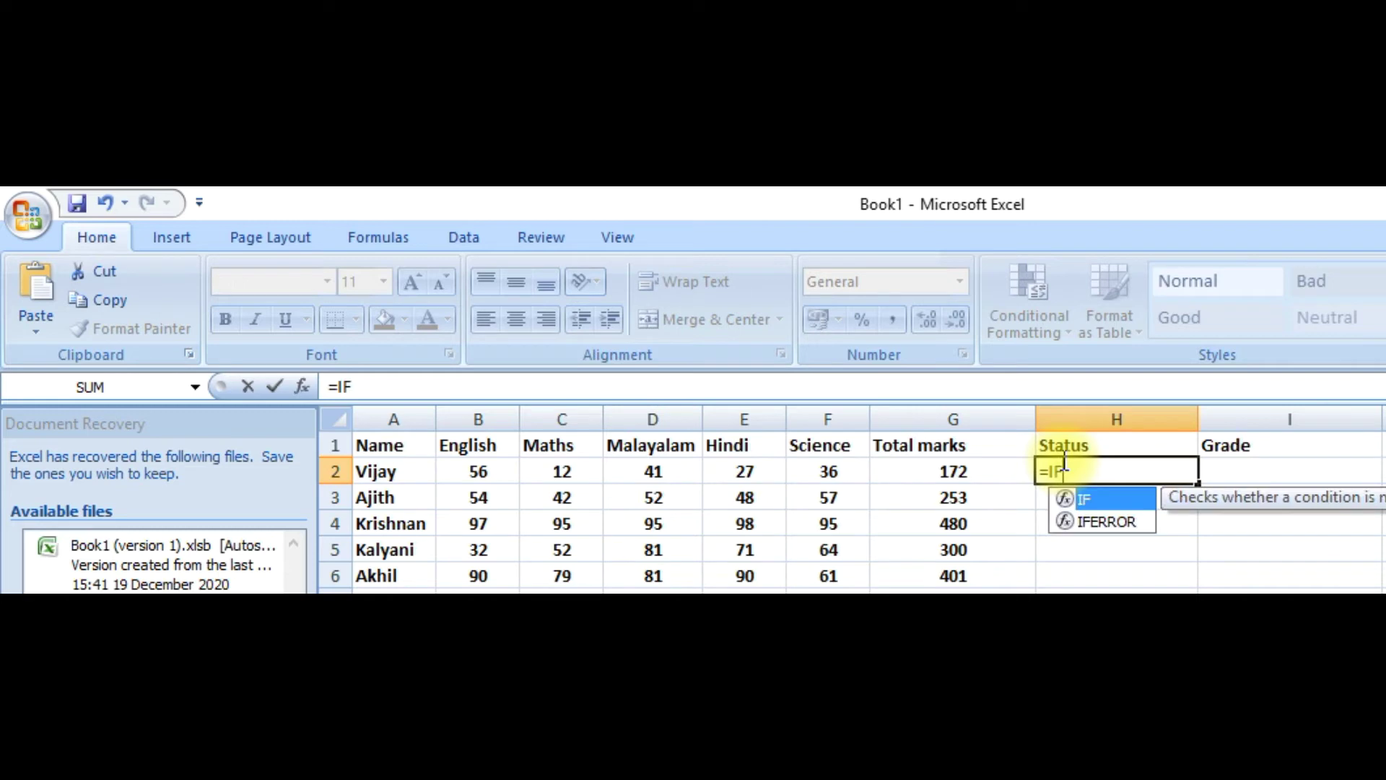
type("(")
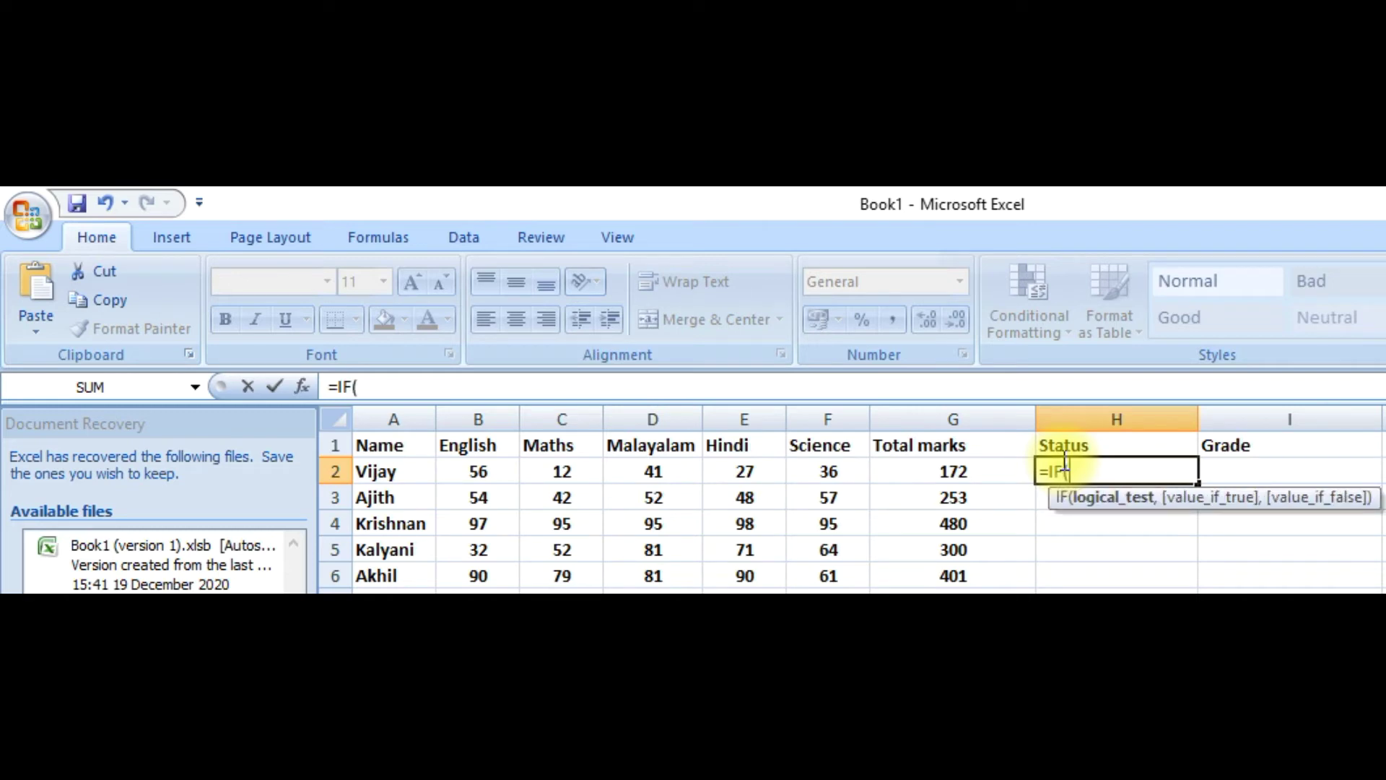
type("AND")
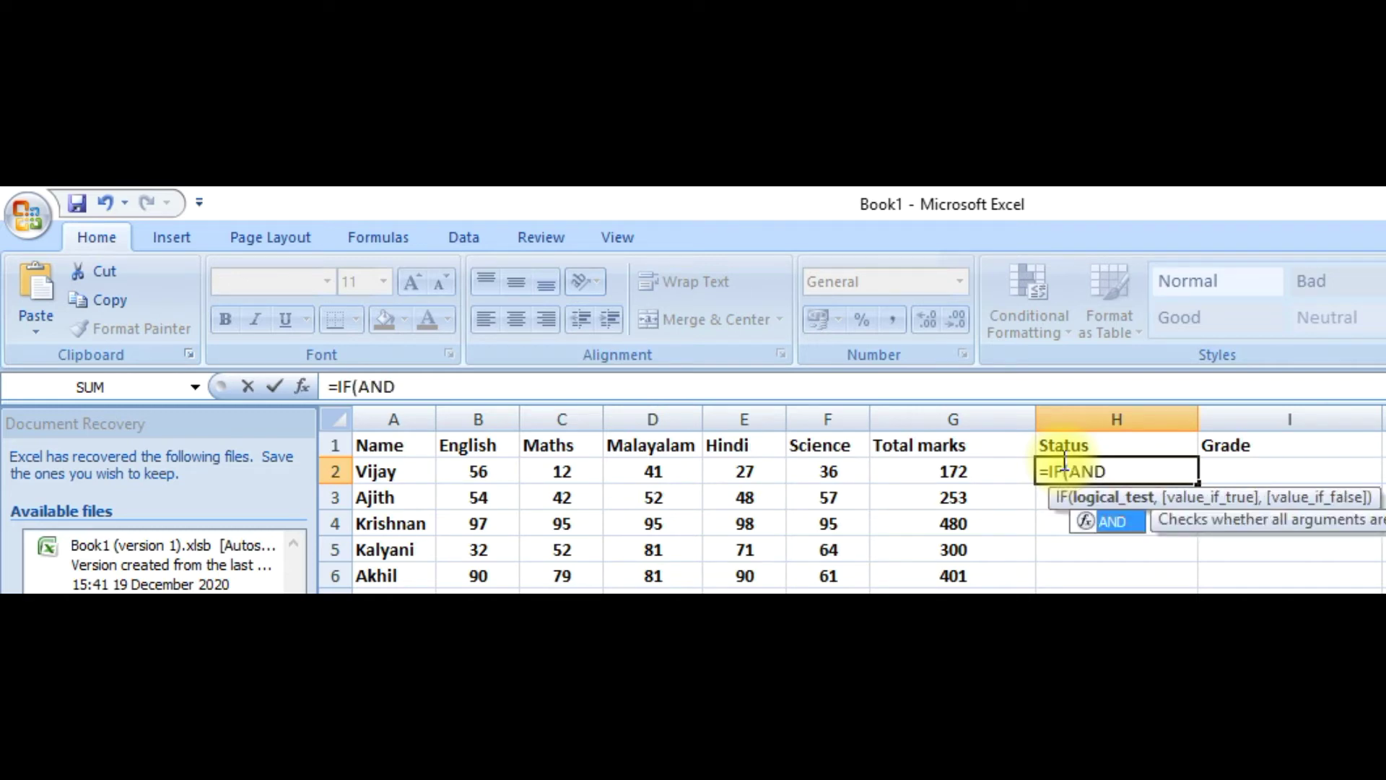
type("(")
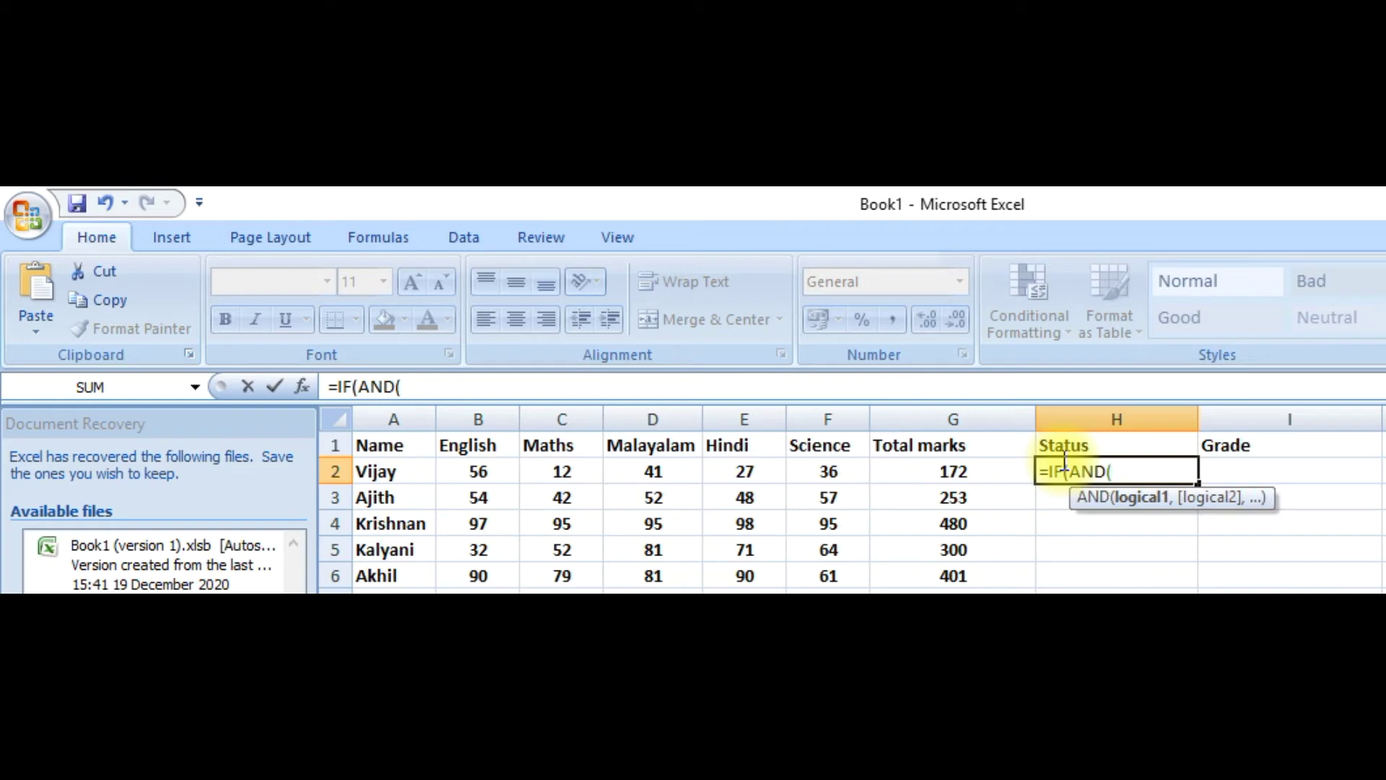
left_click(476, 470)
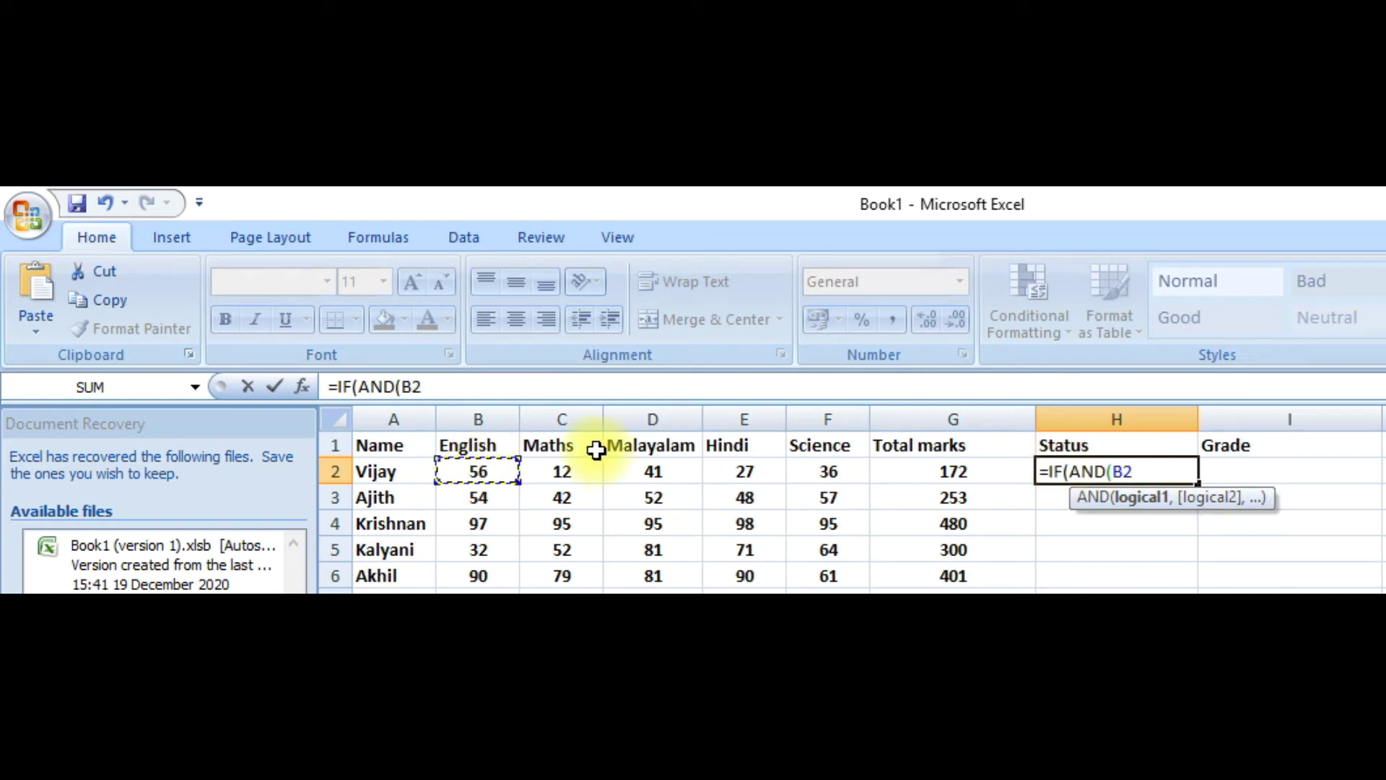
type(">")
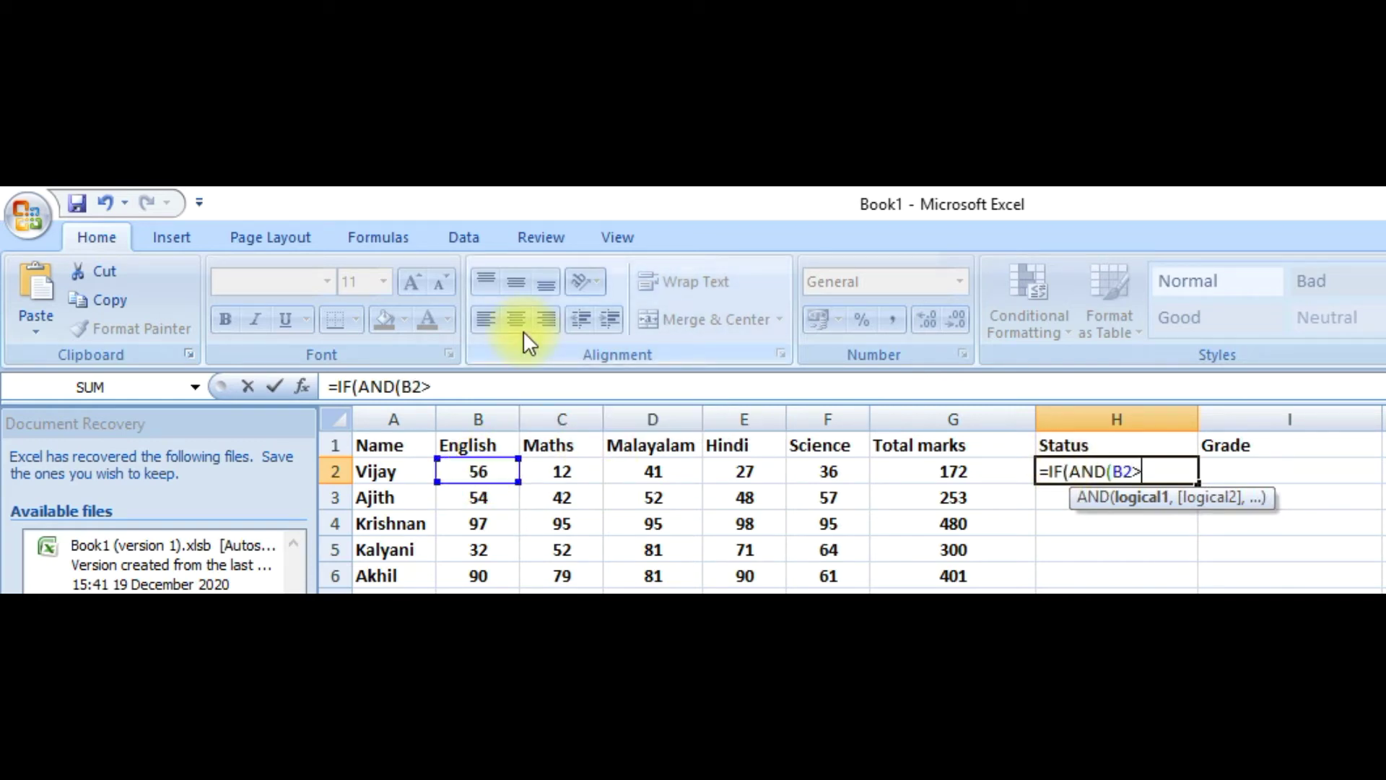
type("=32,")
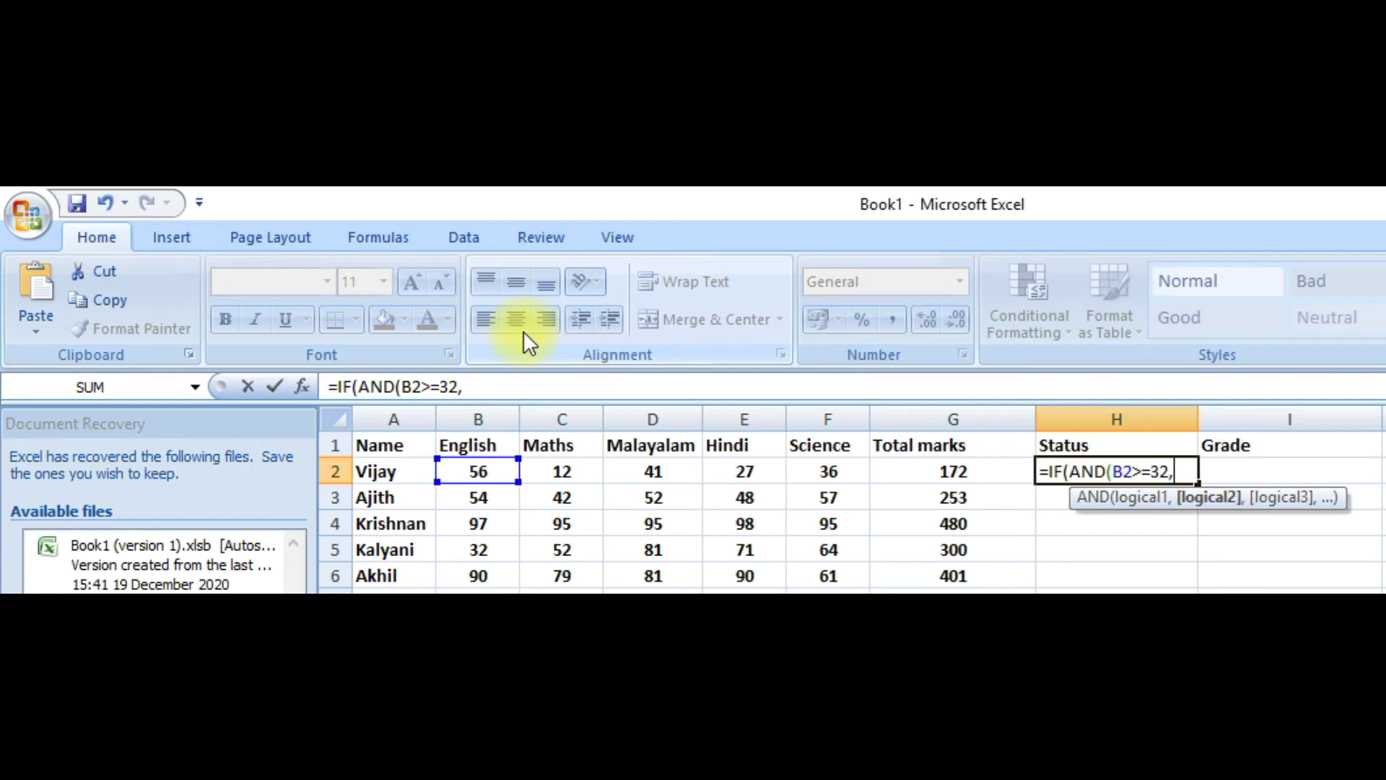
left_click(563, 470)
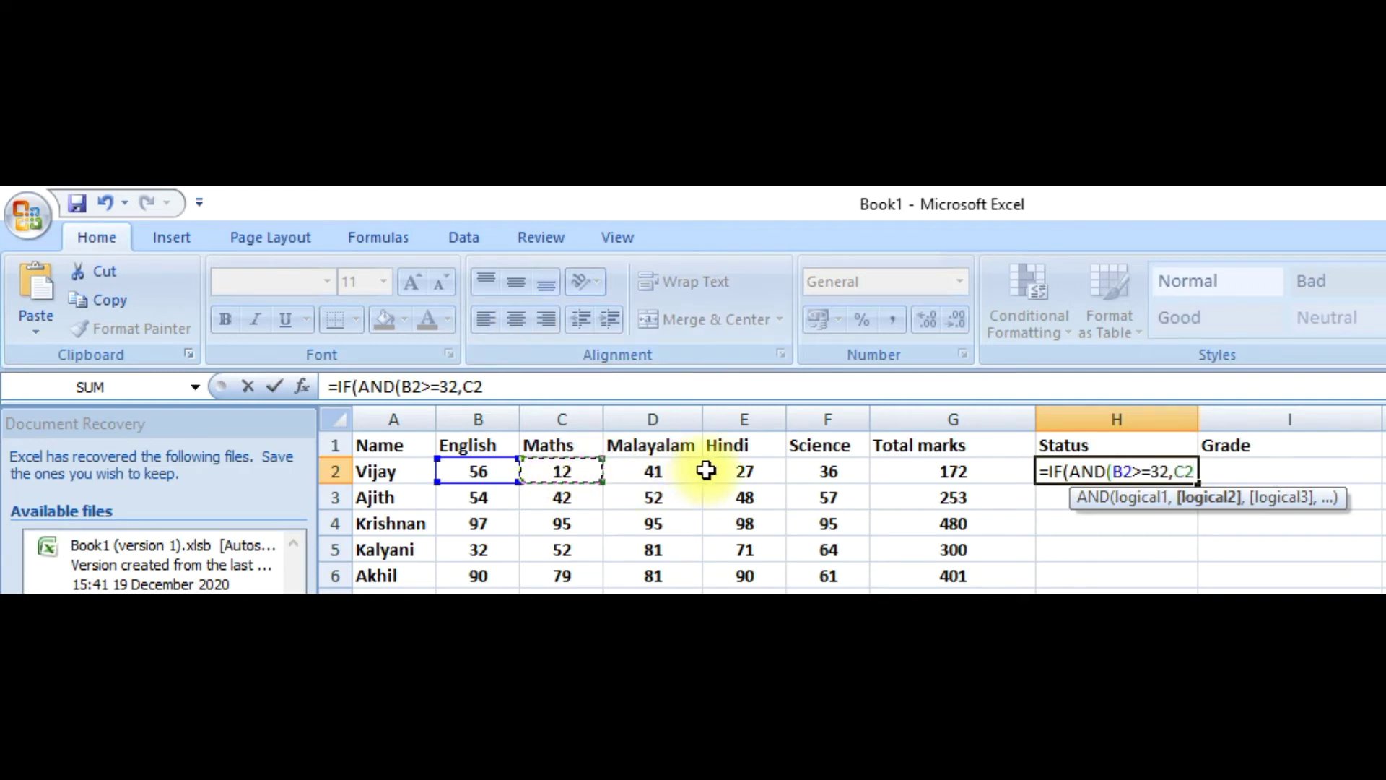
type(">=32,")
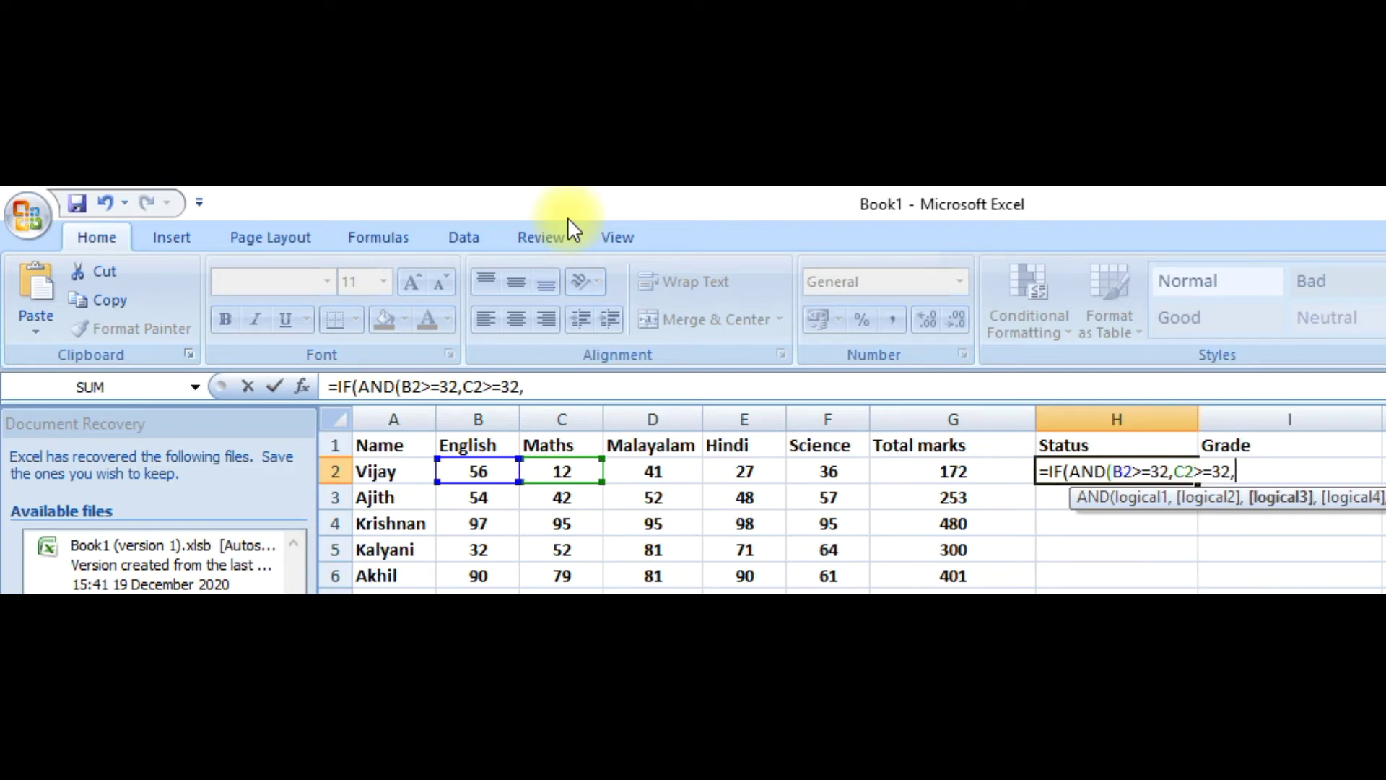
left_click(657, 470)
type(">=32,")
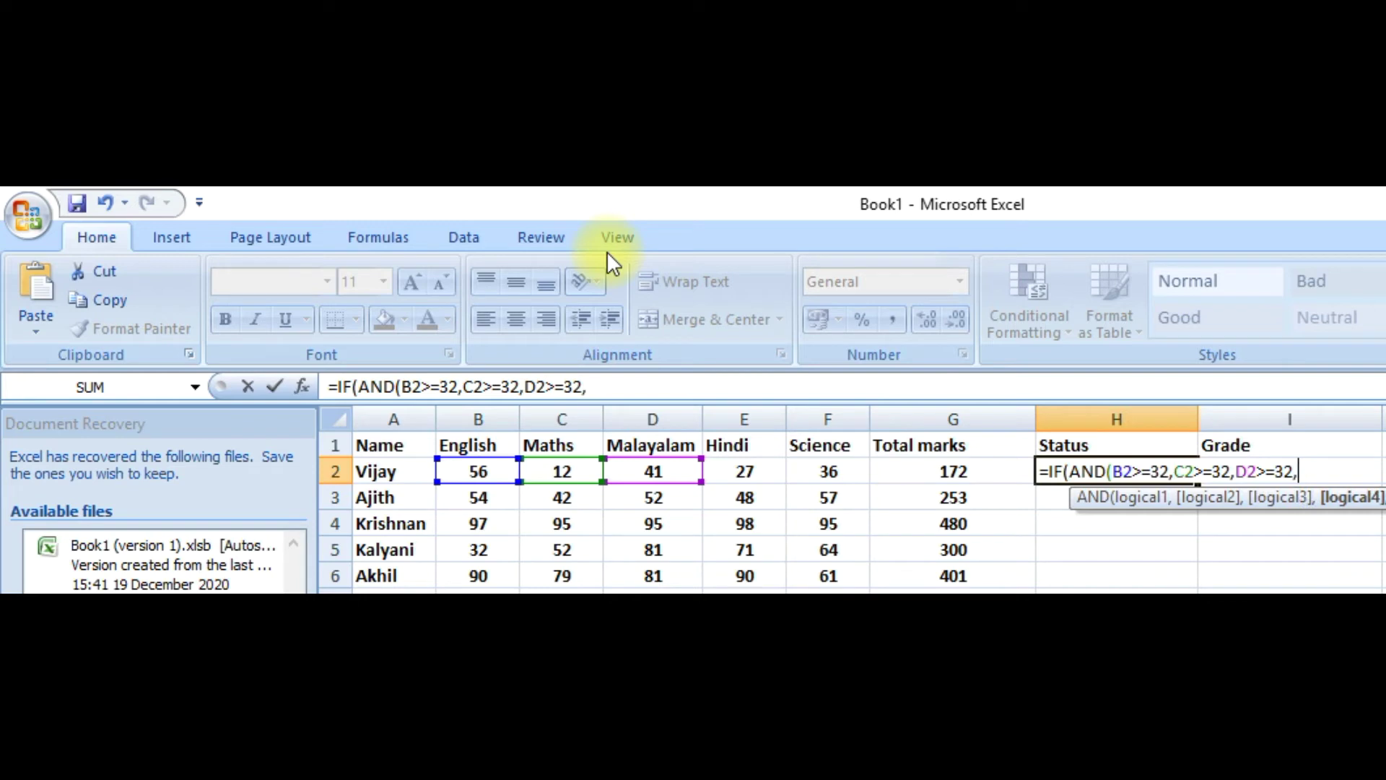
left_click(721, 471)
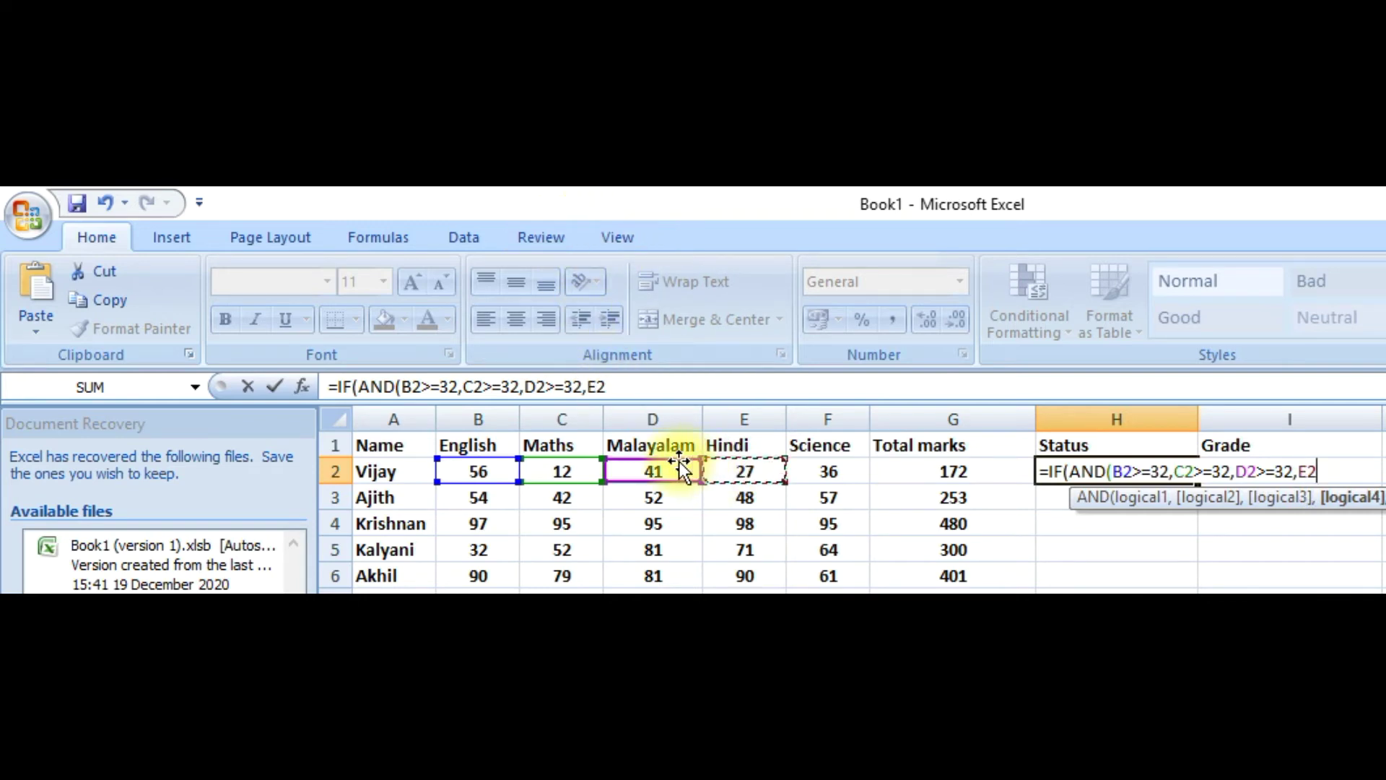
type(">=32")
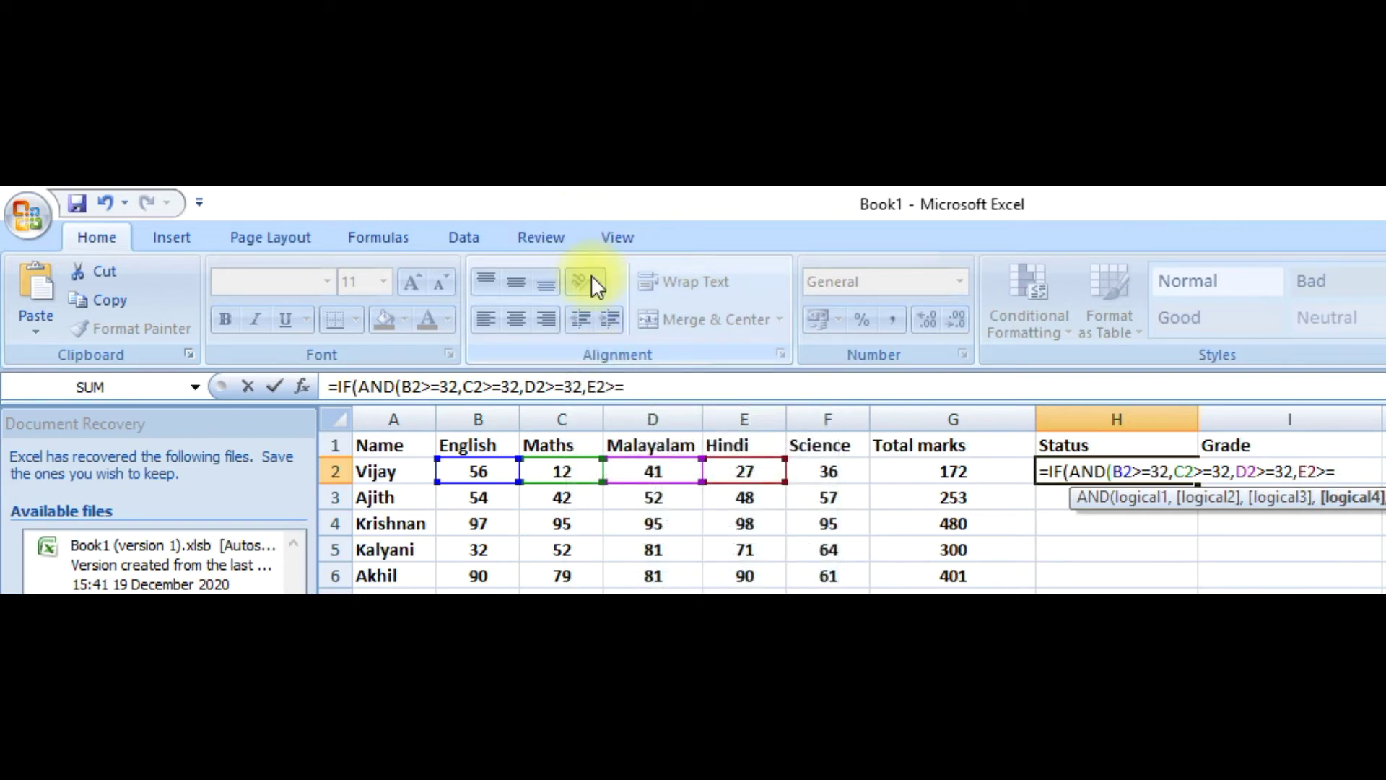
type(",")
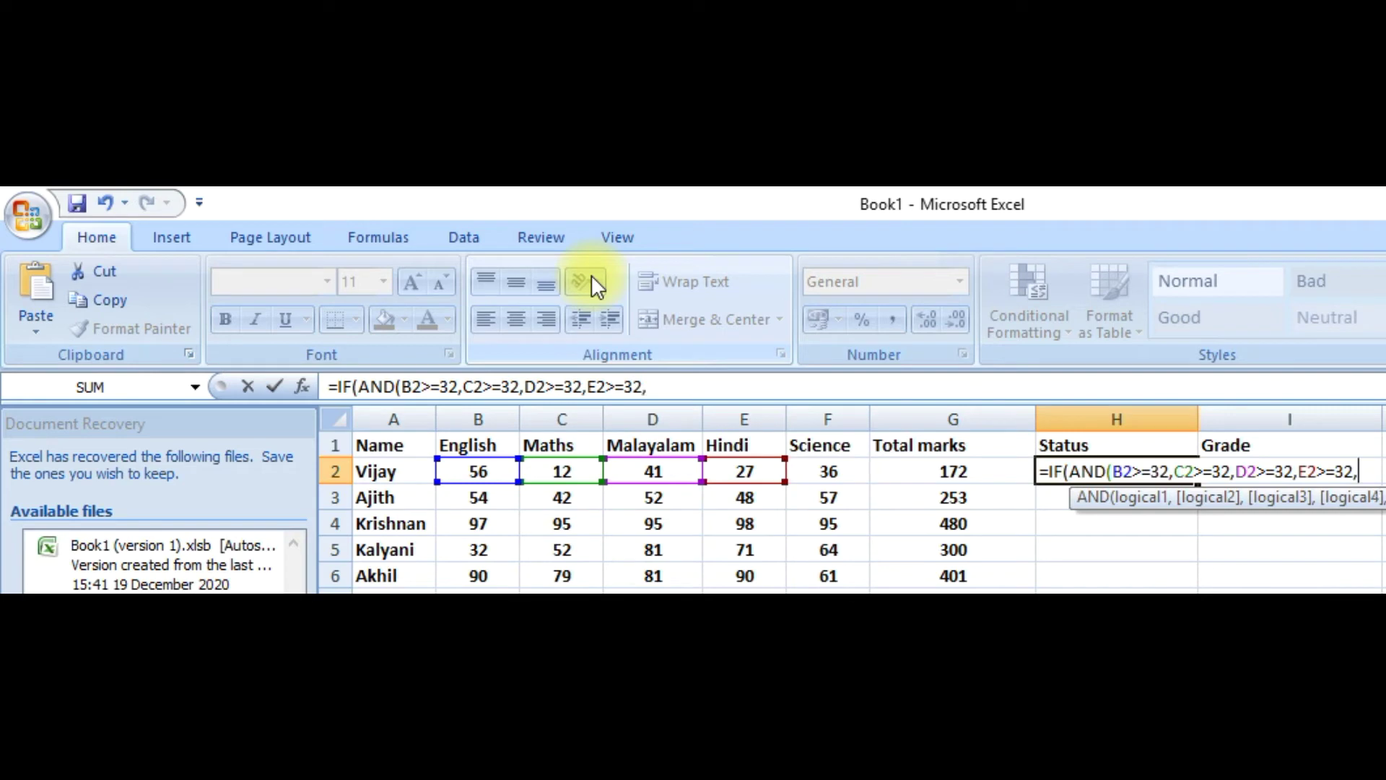
left_click(823, 469)
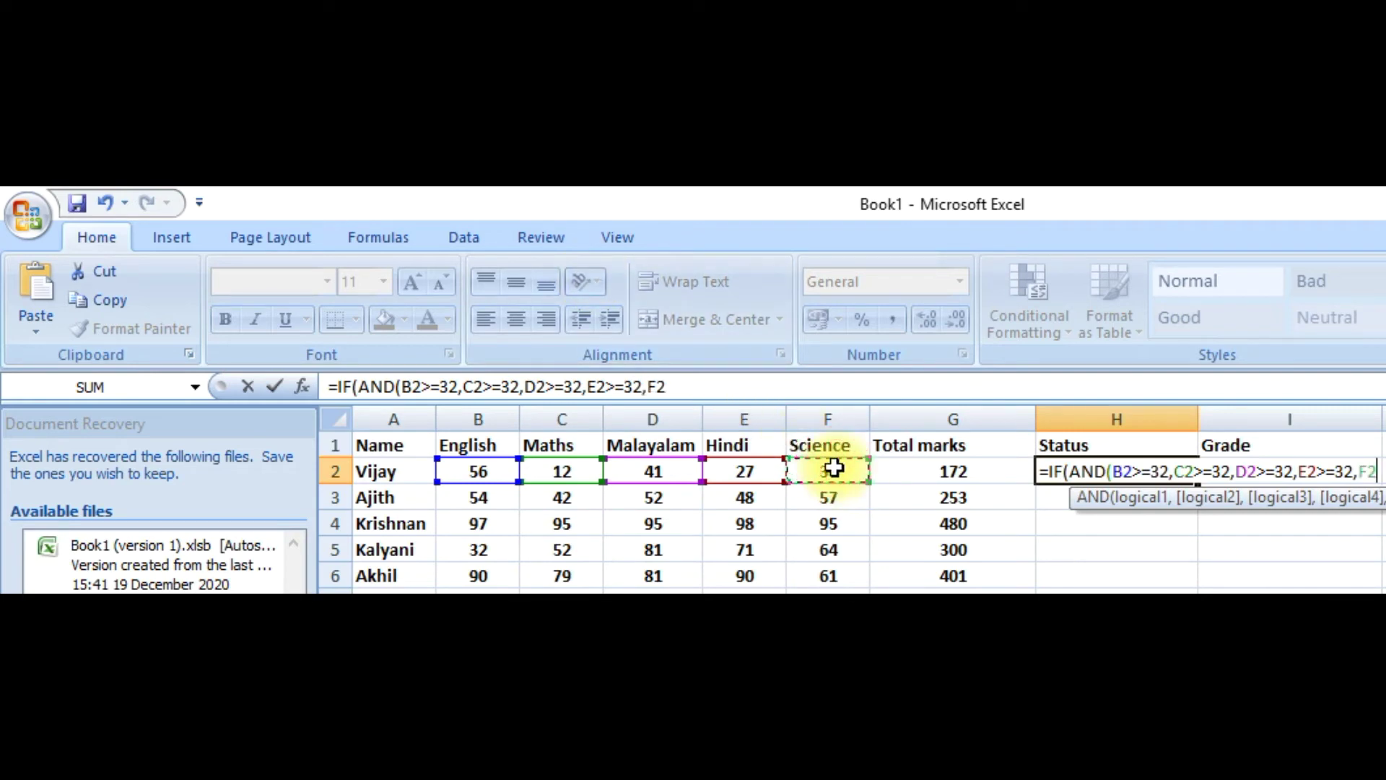
type(">=")
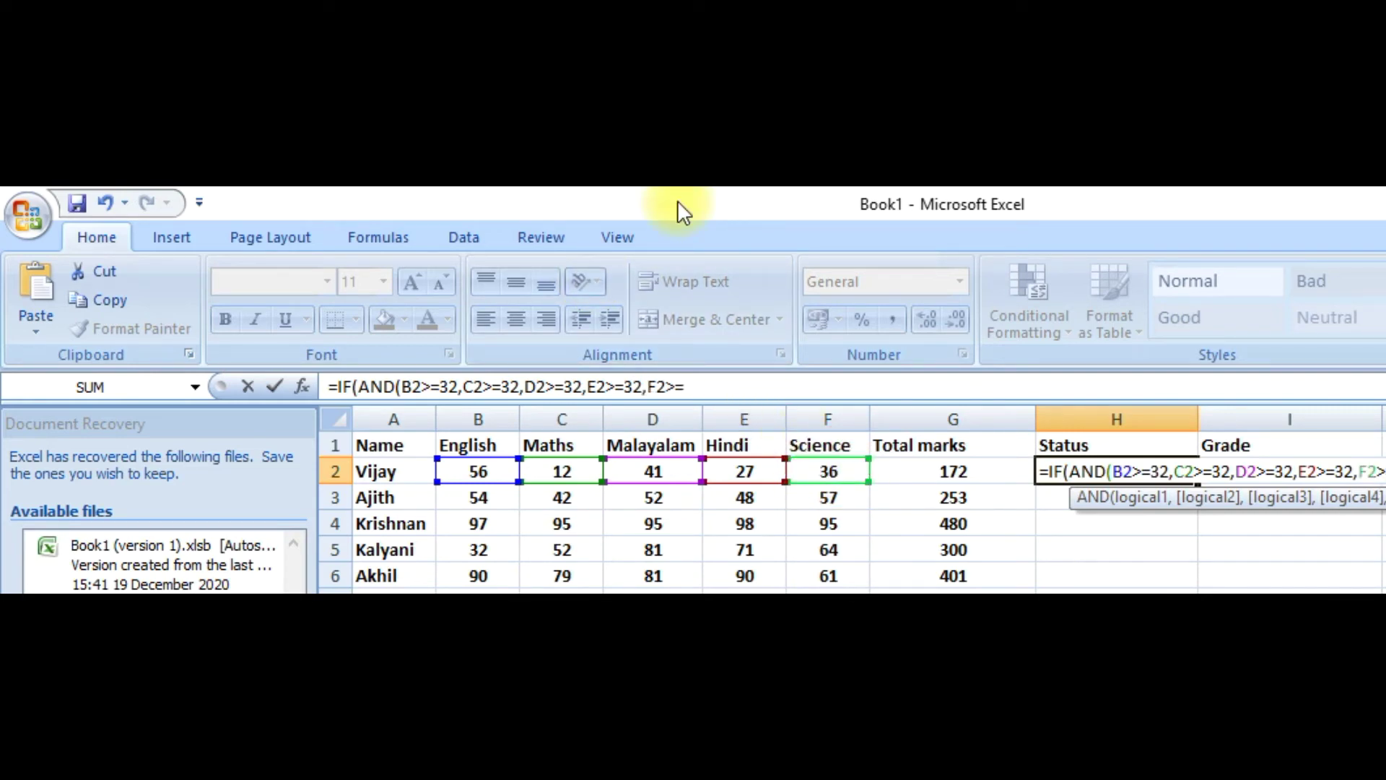
type("32")
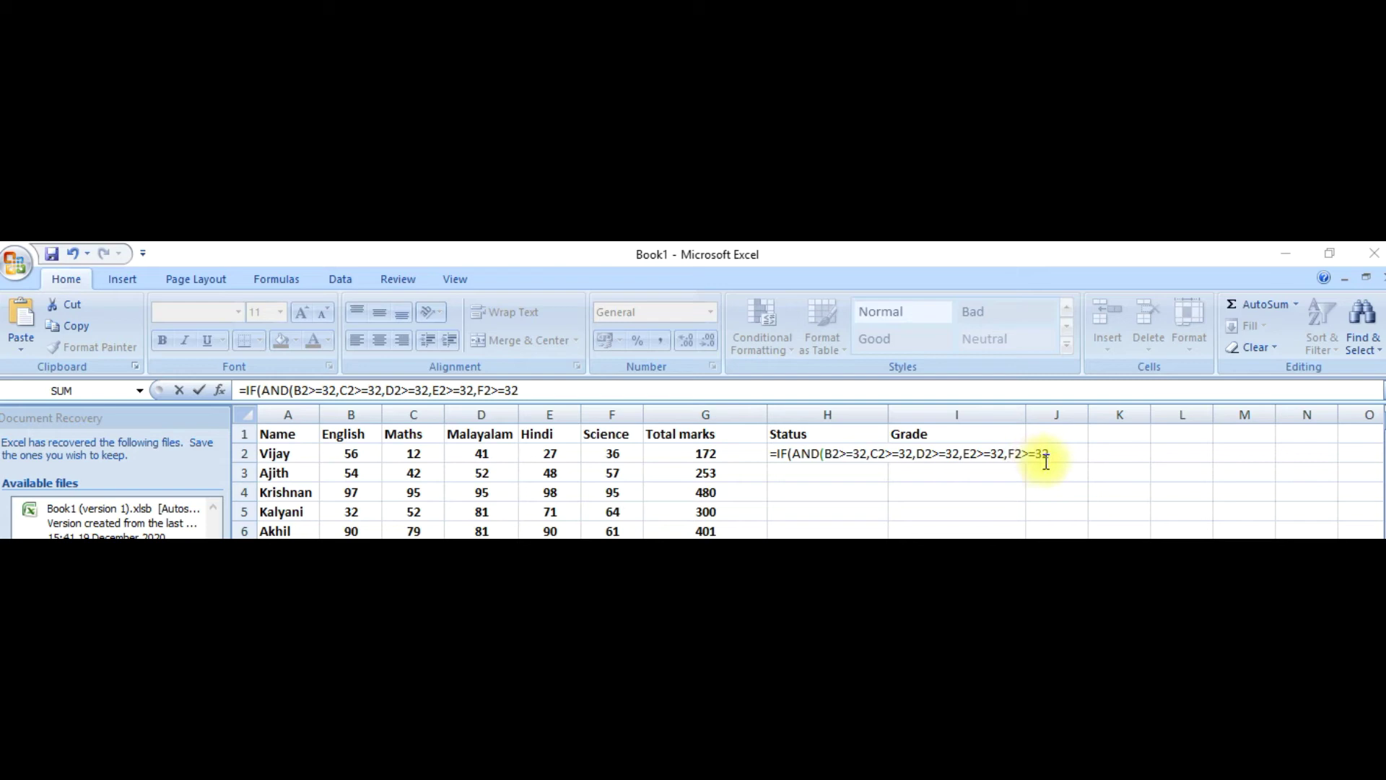
Step: Close the AND and finish with "PASSED","FAILED", so H2 shows FAILED
left_click(1048, 453)
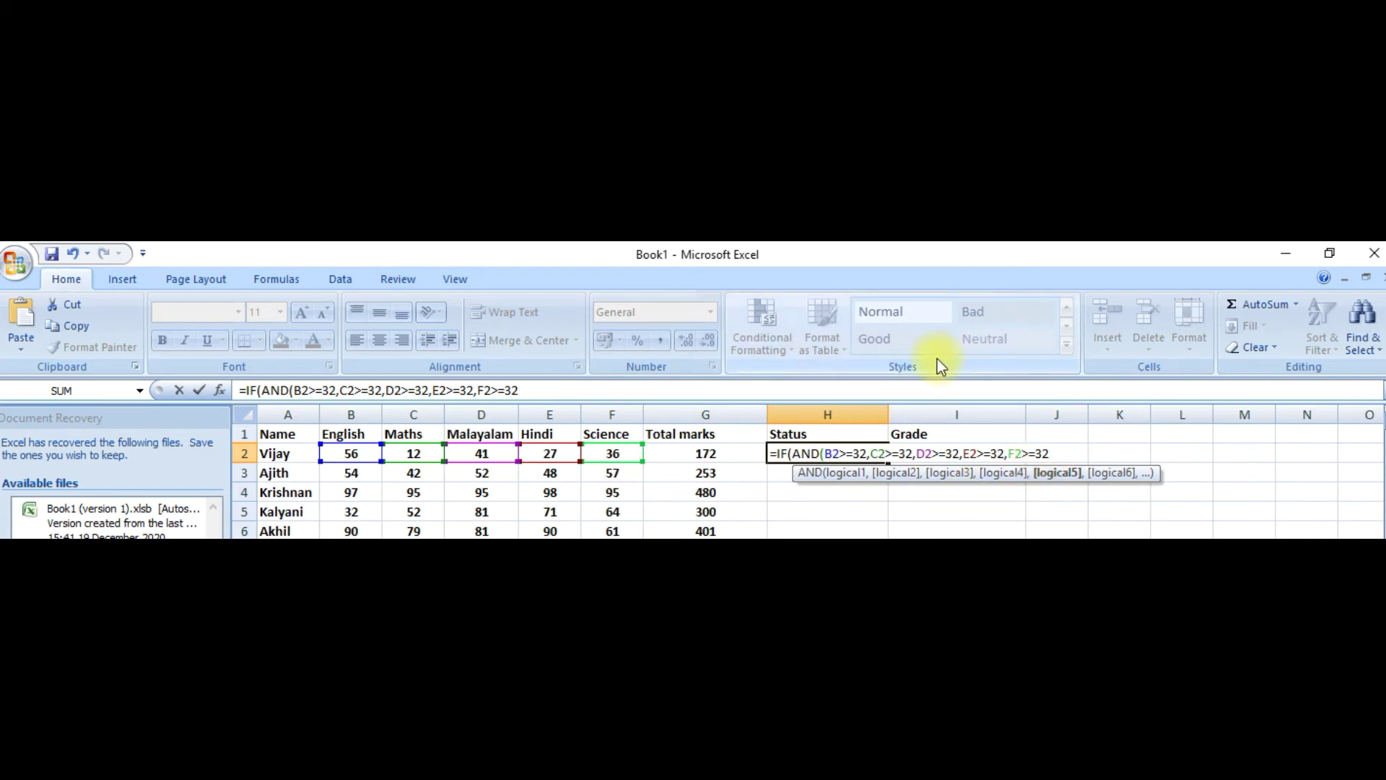
key("Right")
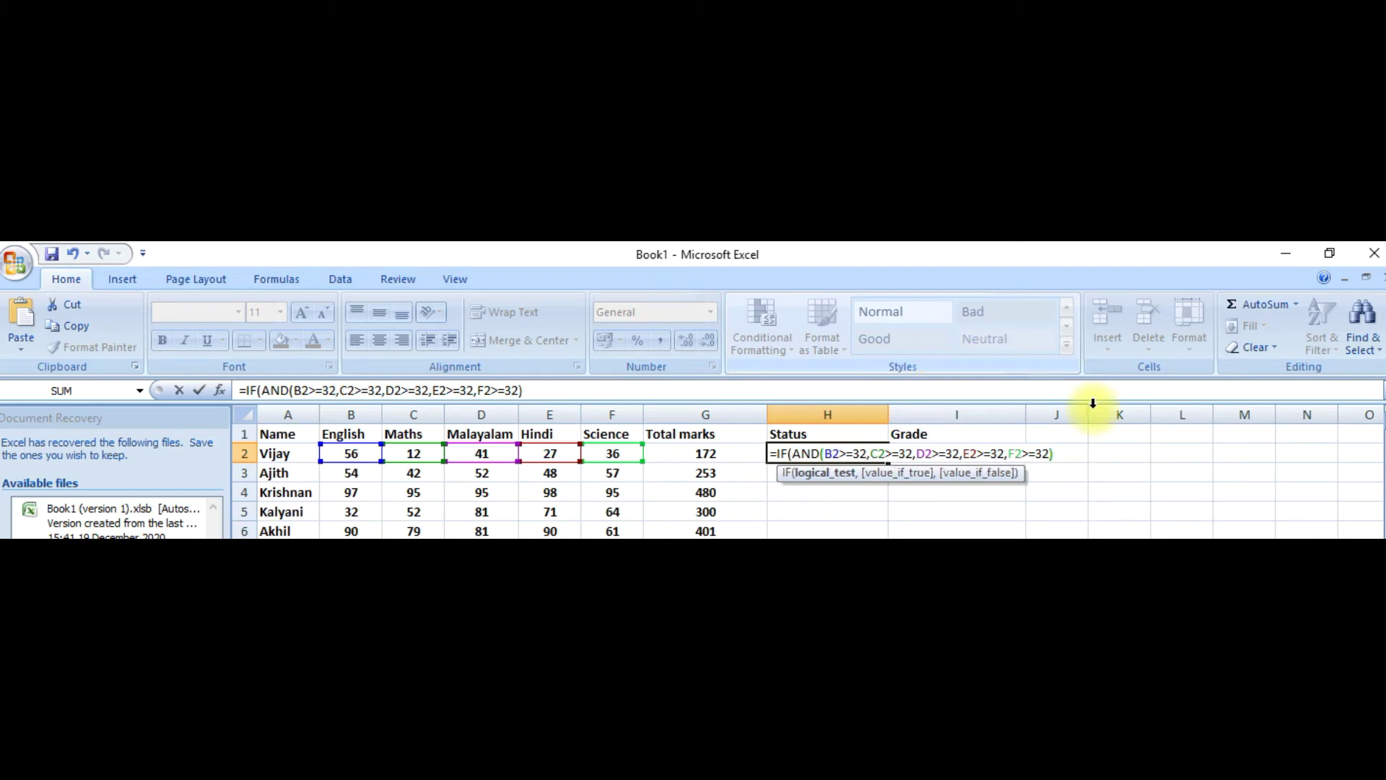
type(",")
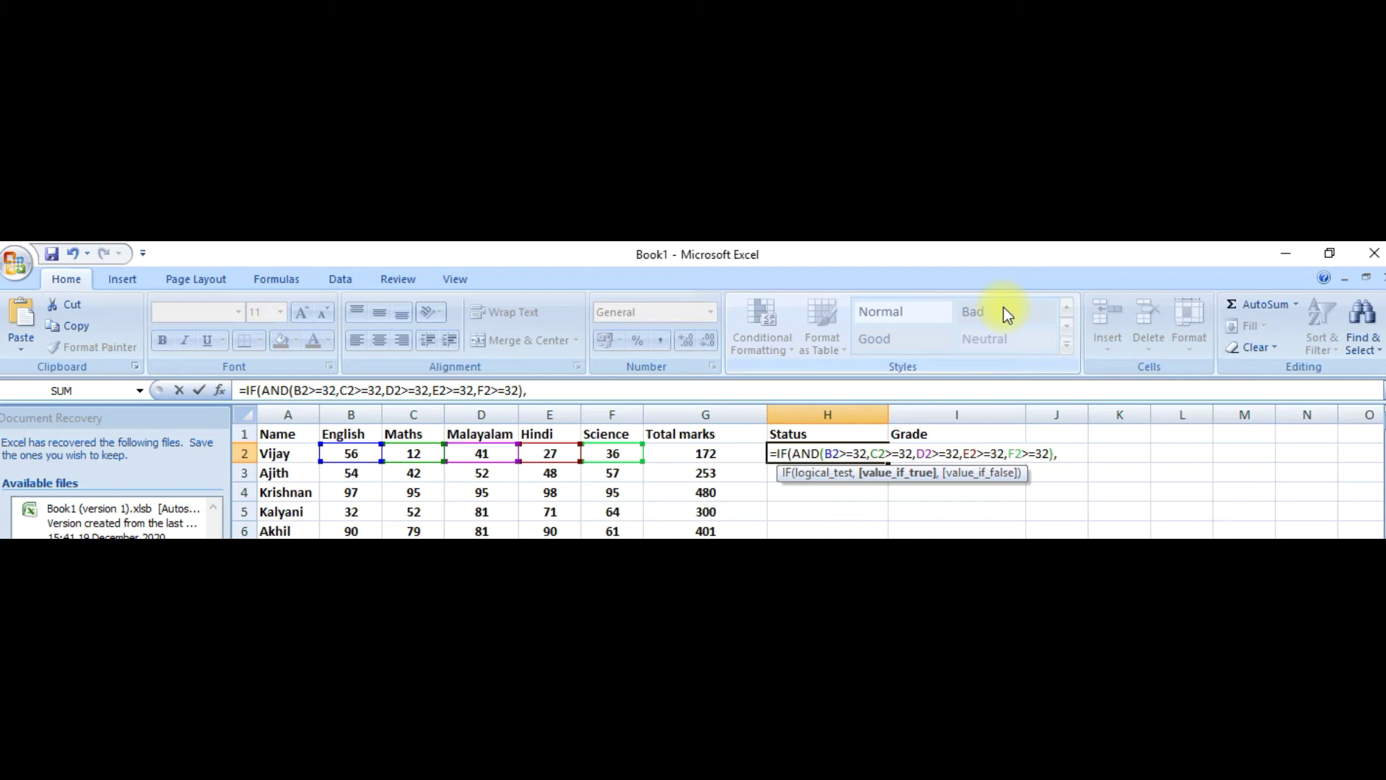
type("\"PASSED\"")
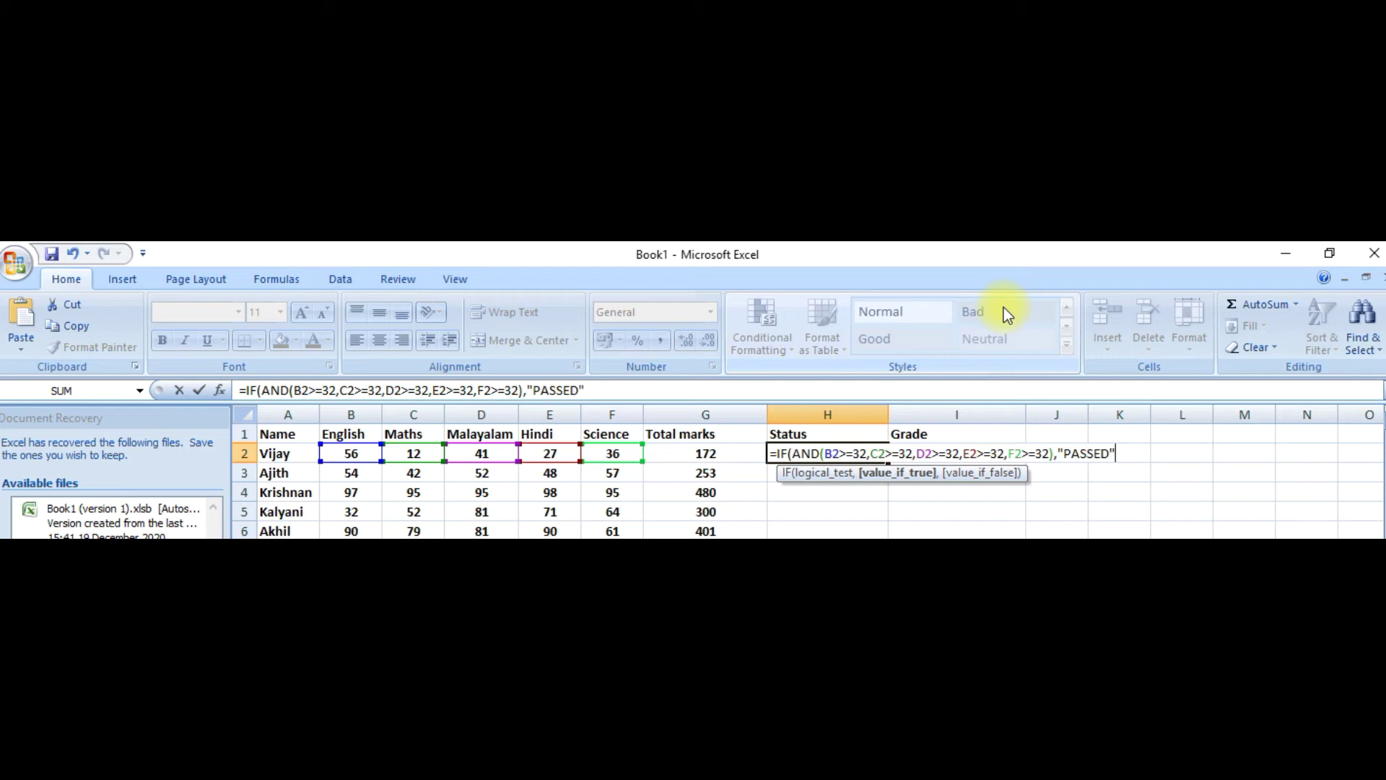
type(",")
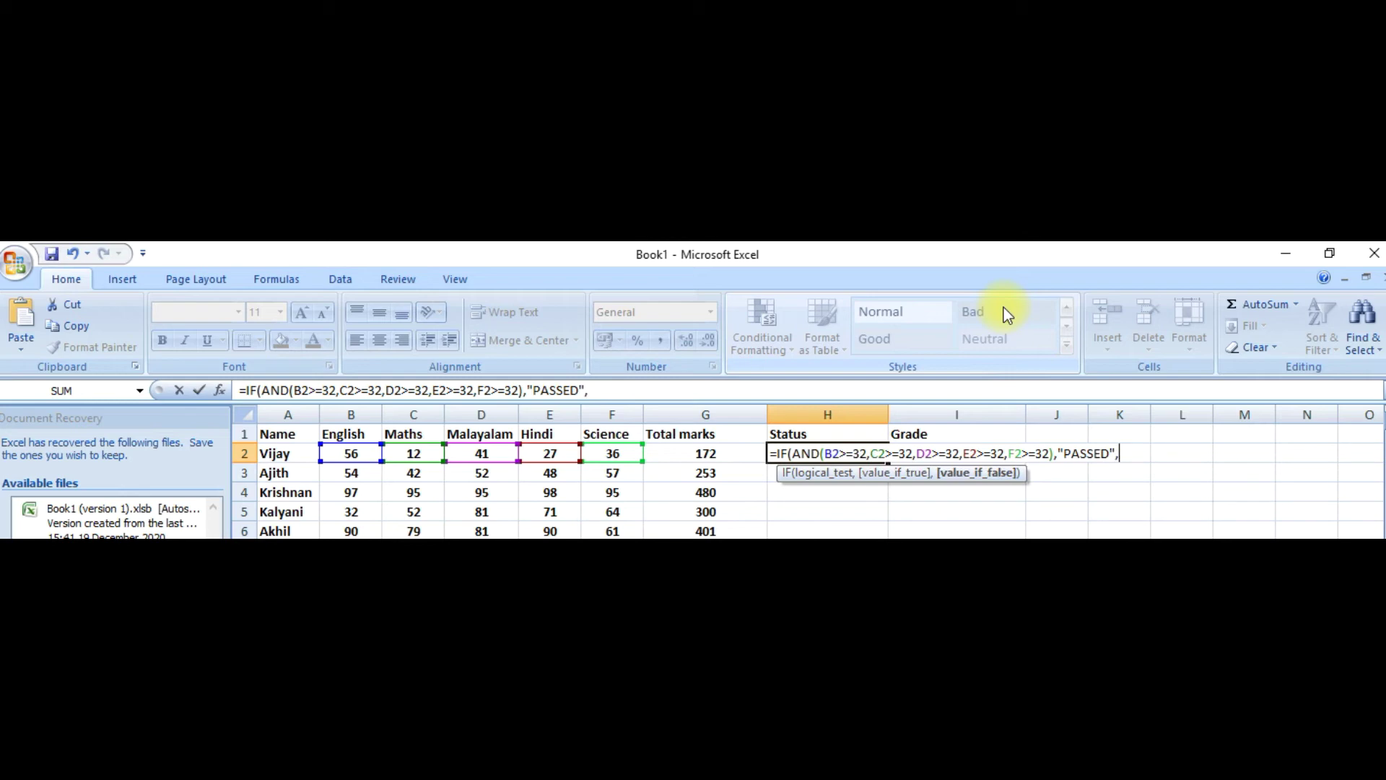
type("\"FAILED")
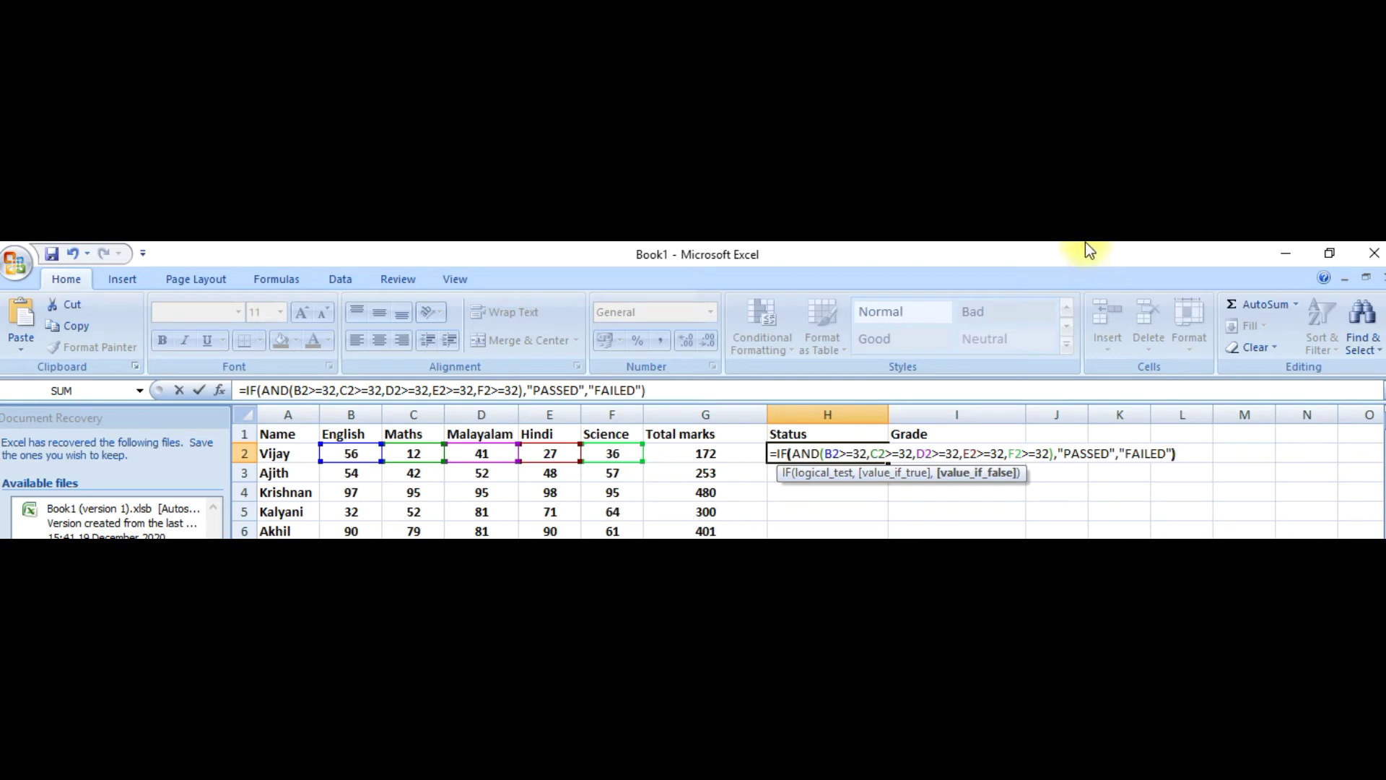
type(")")
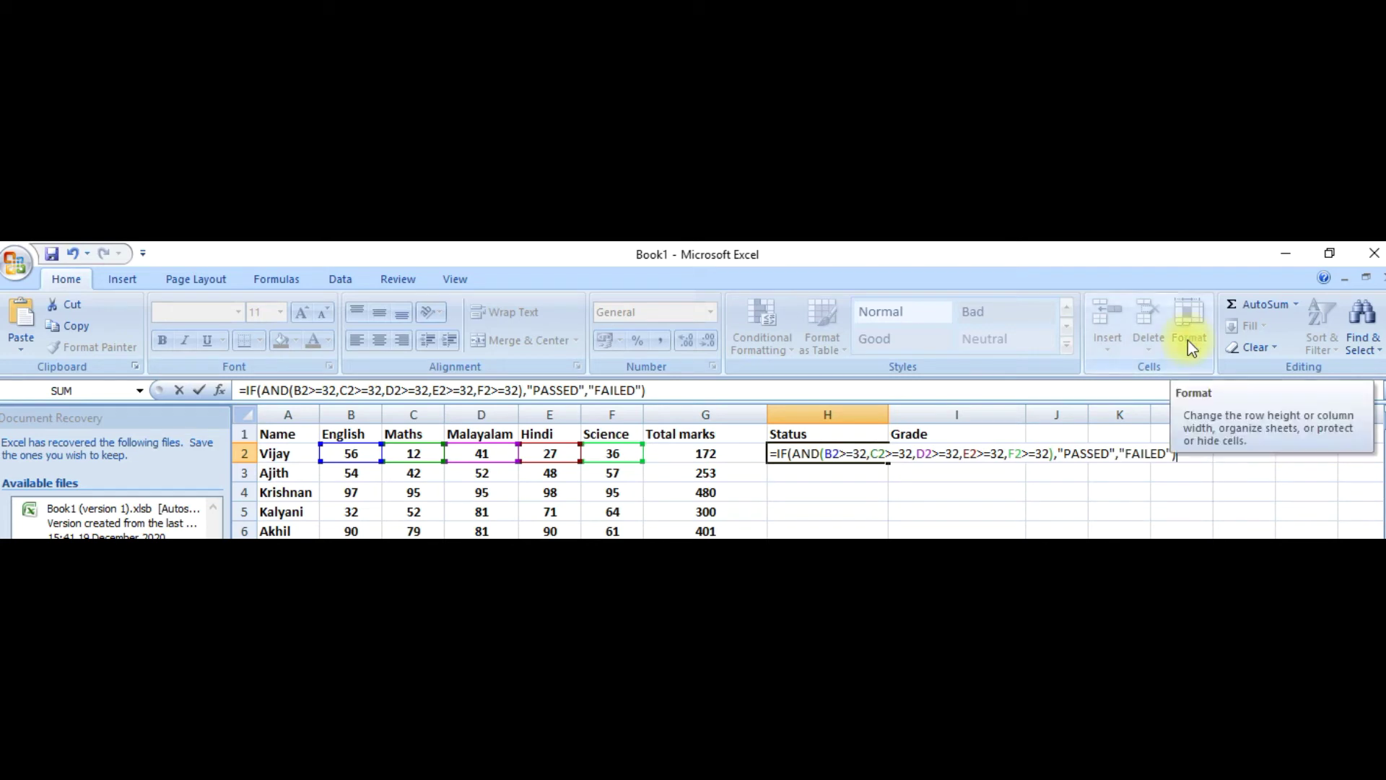
key("Return")
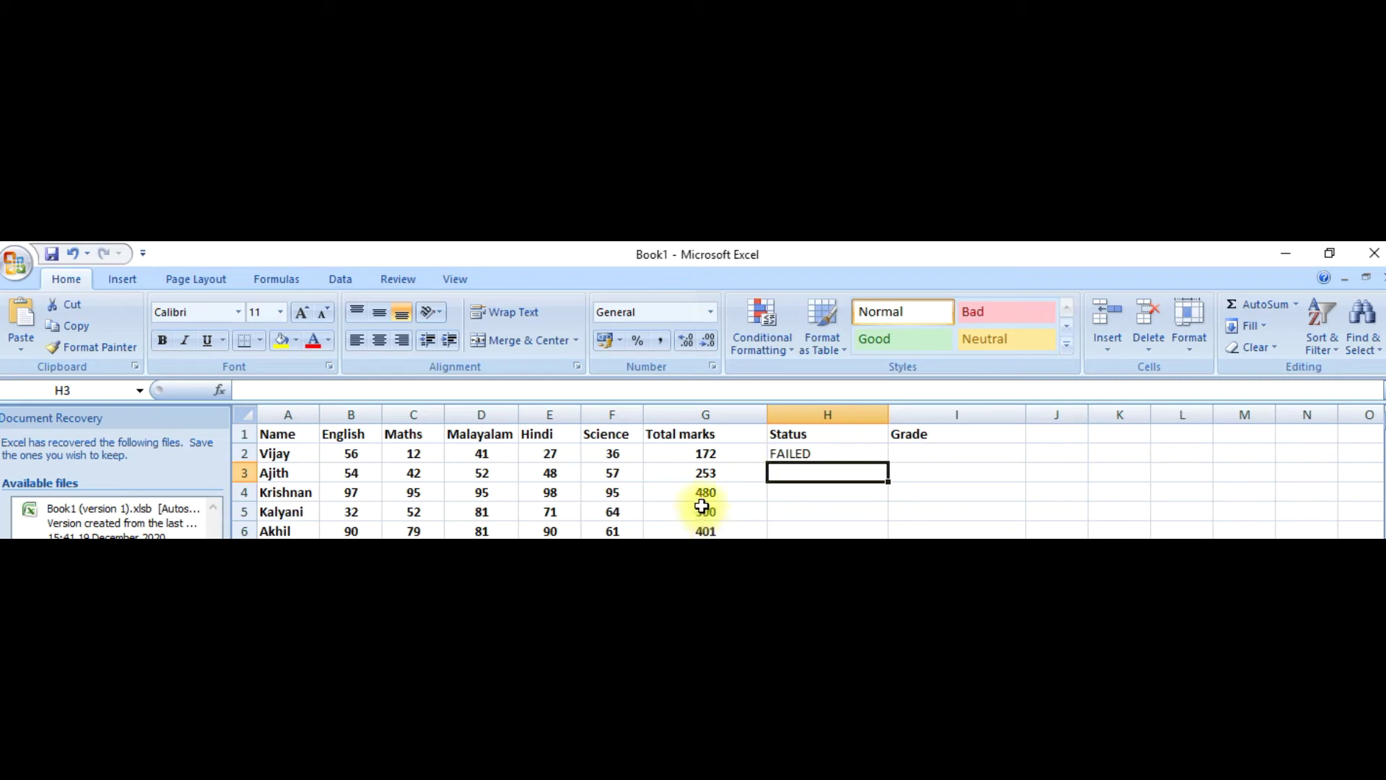
Step: Fill the Status formula from H2 down to H6: Vijay FAILED, the others PASSED
left_click(823, 454)
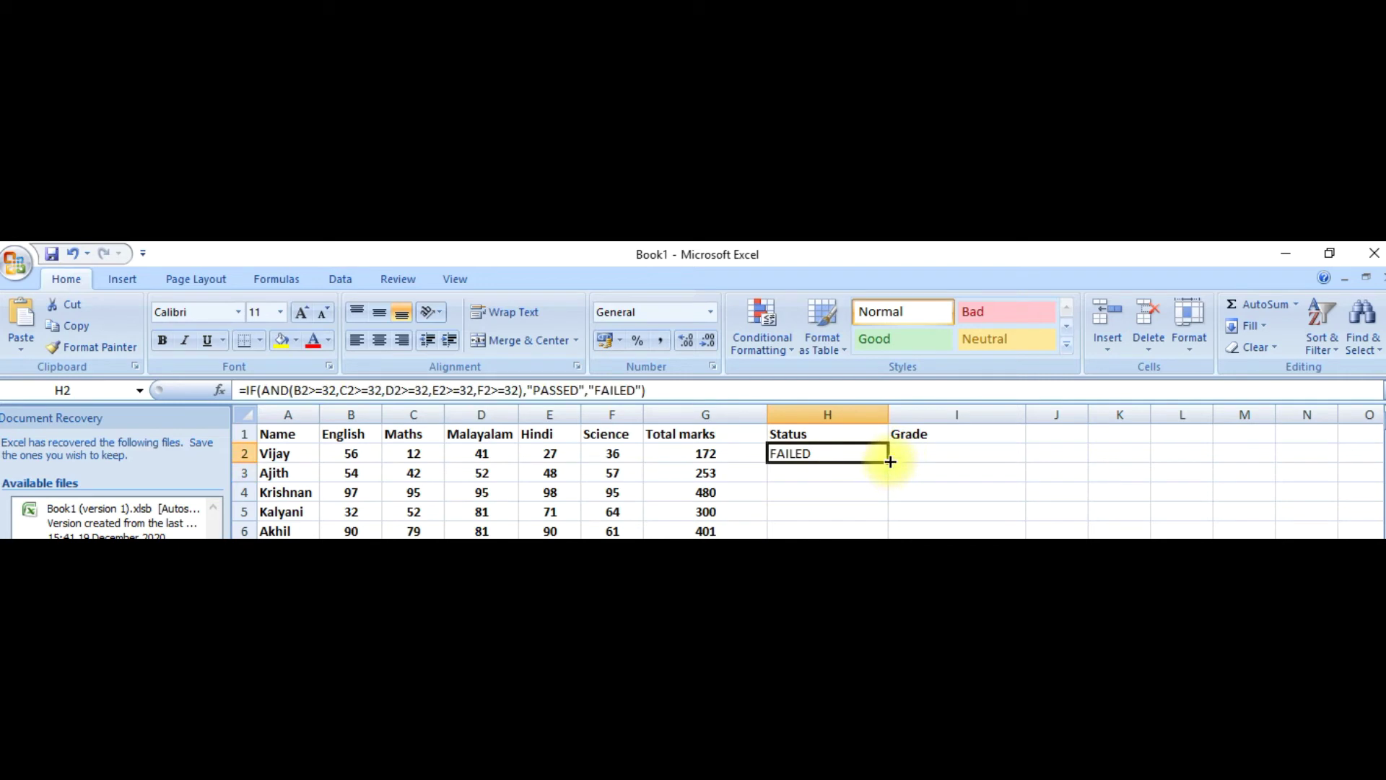
left_click_drag(892, 465, 886, 532)
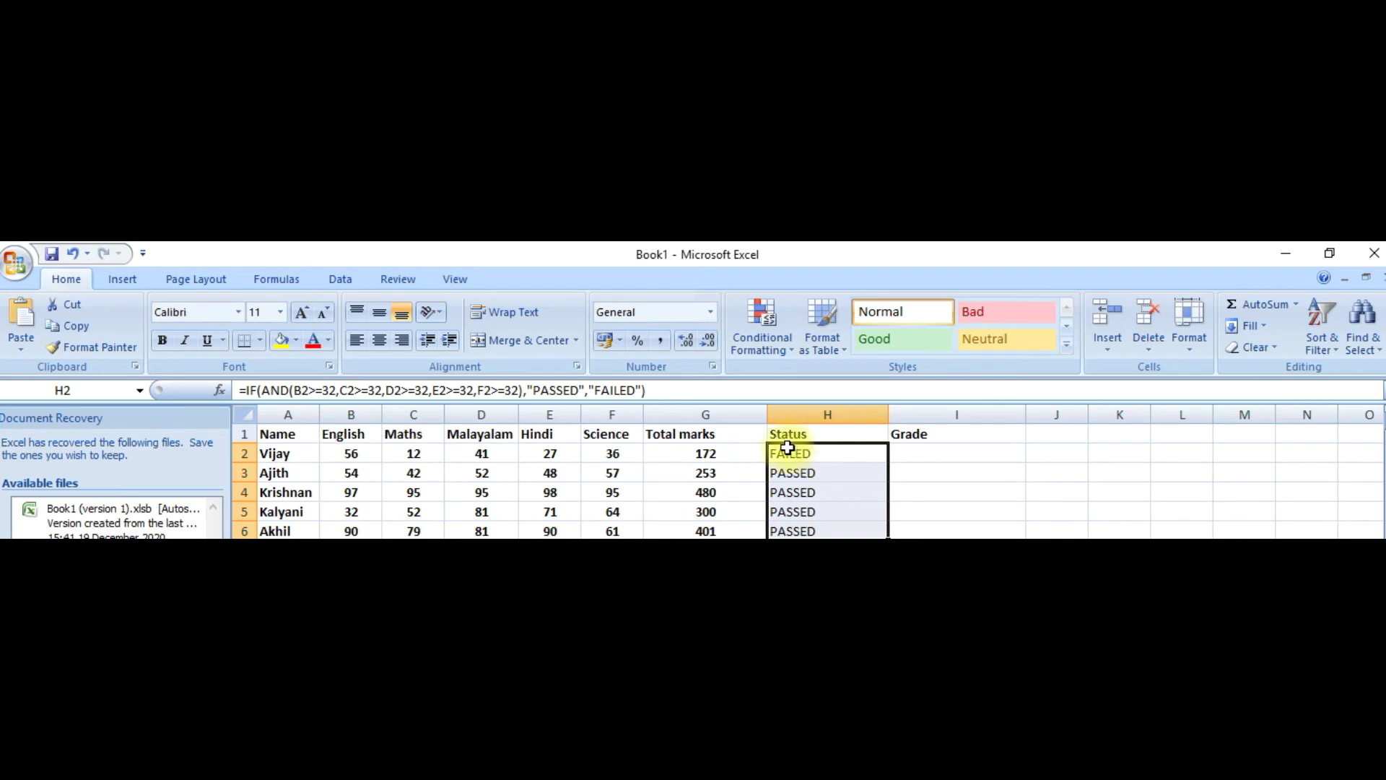
left_click(907, 448)
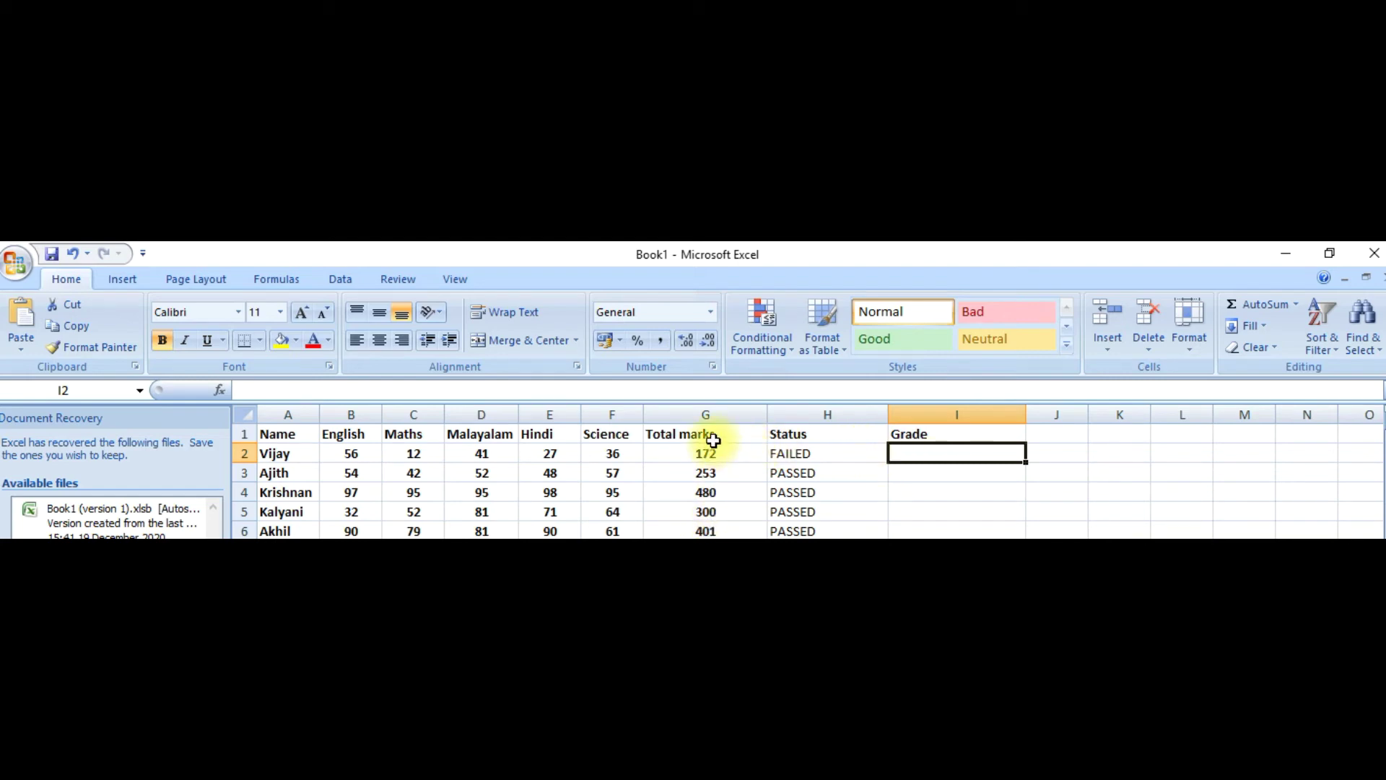
Step: Start I2's grade formula: =IF(G2>=450,"A+",IF(G2>=400,"A",IF(G2
left_click(925, 452)
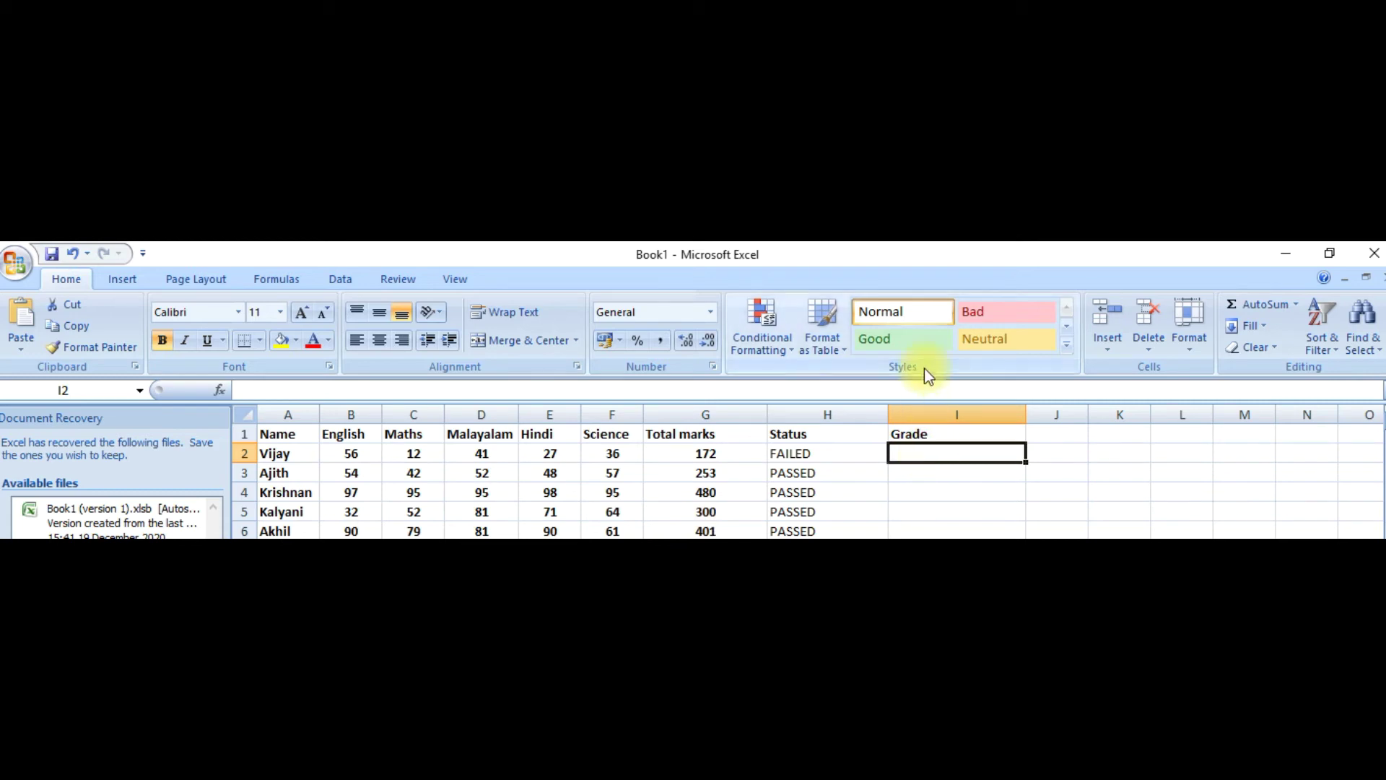
type("=IF(")
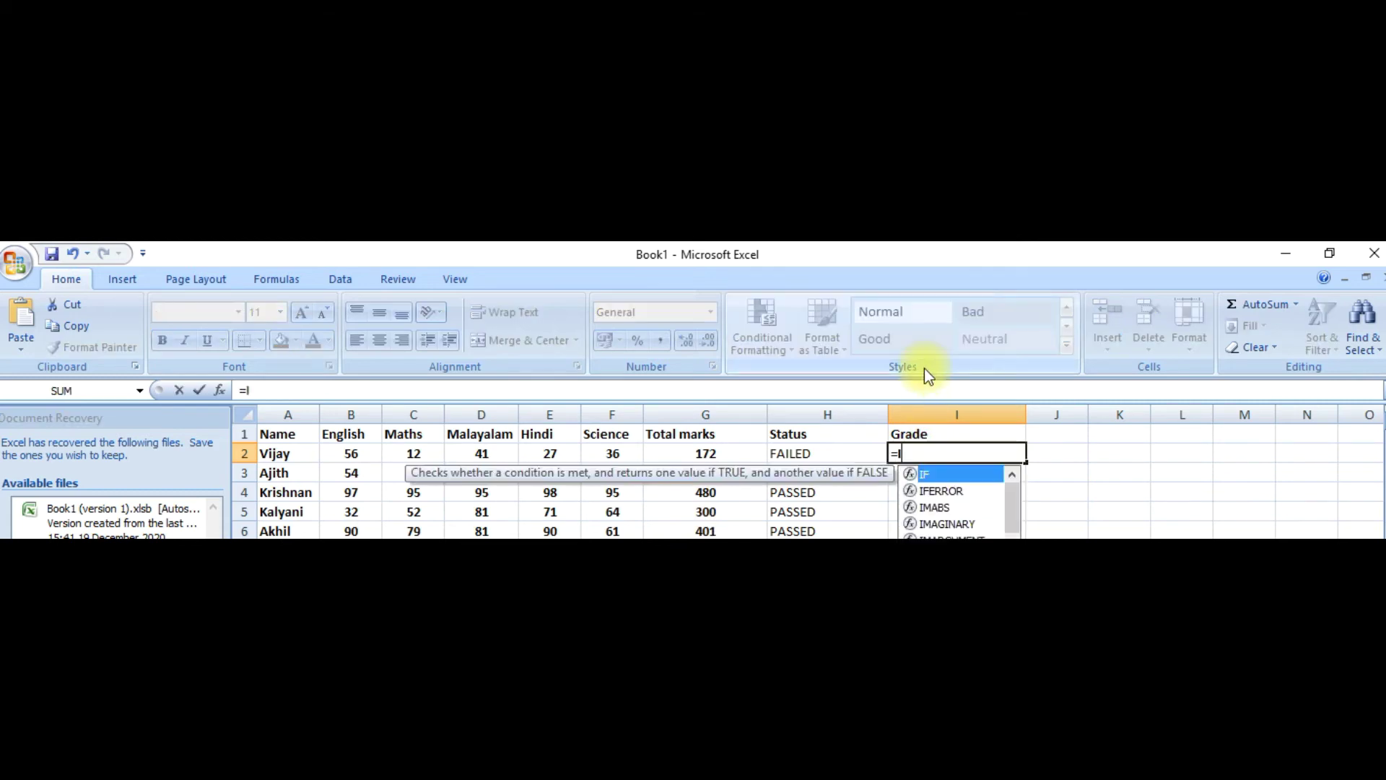
left_click(711, 452)
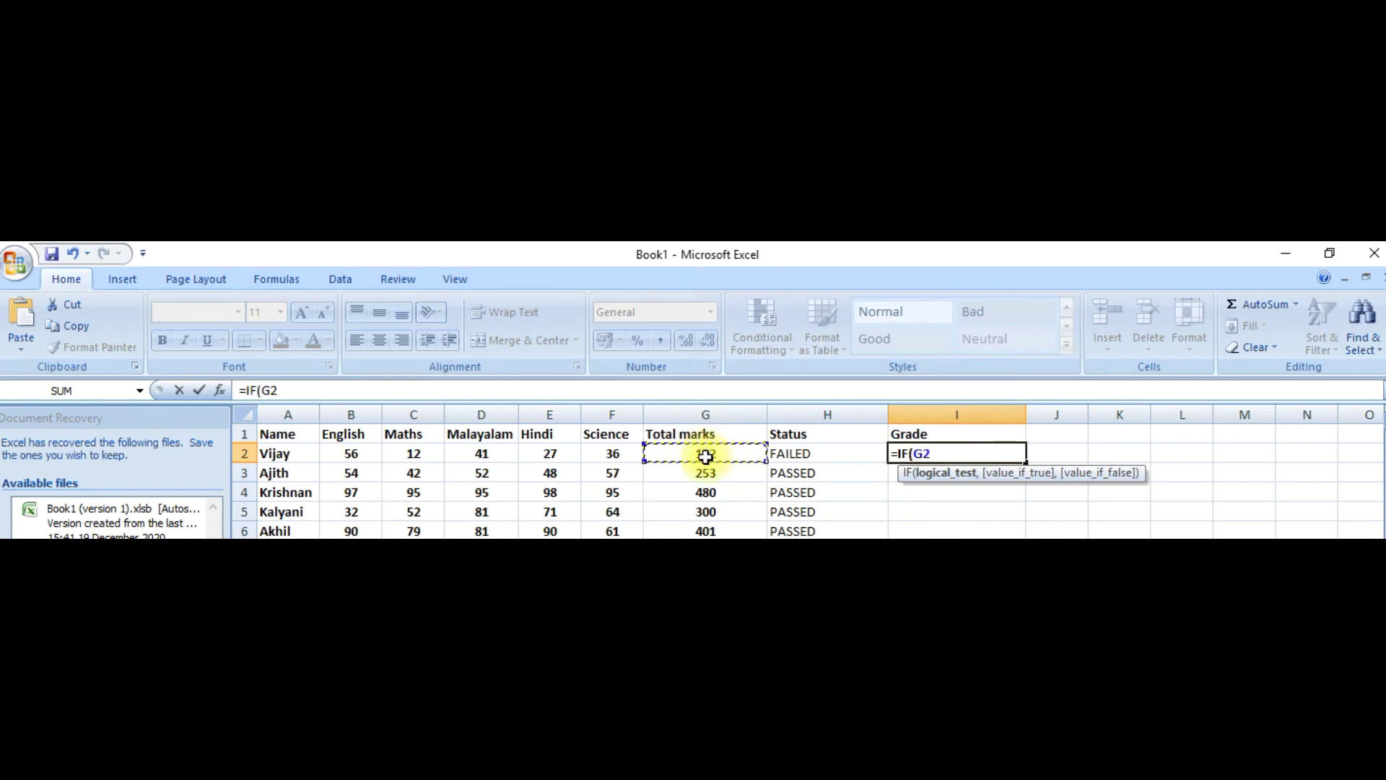
type(">=")
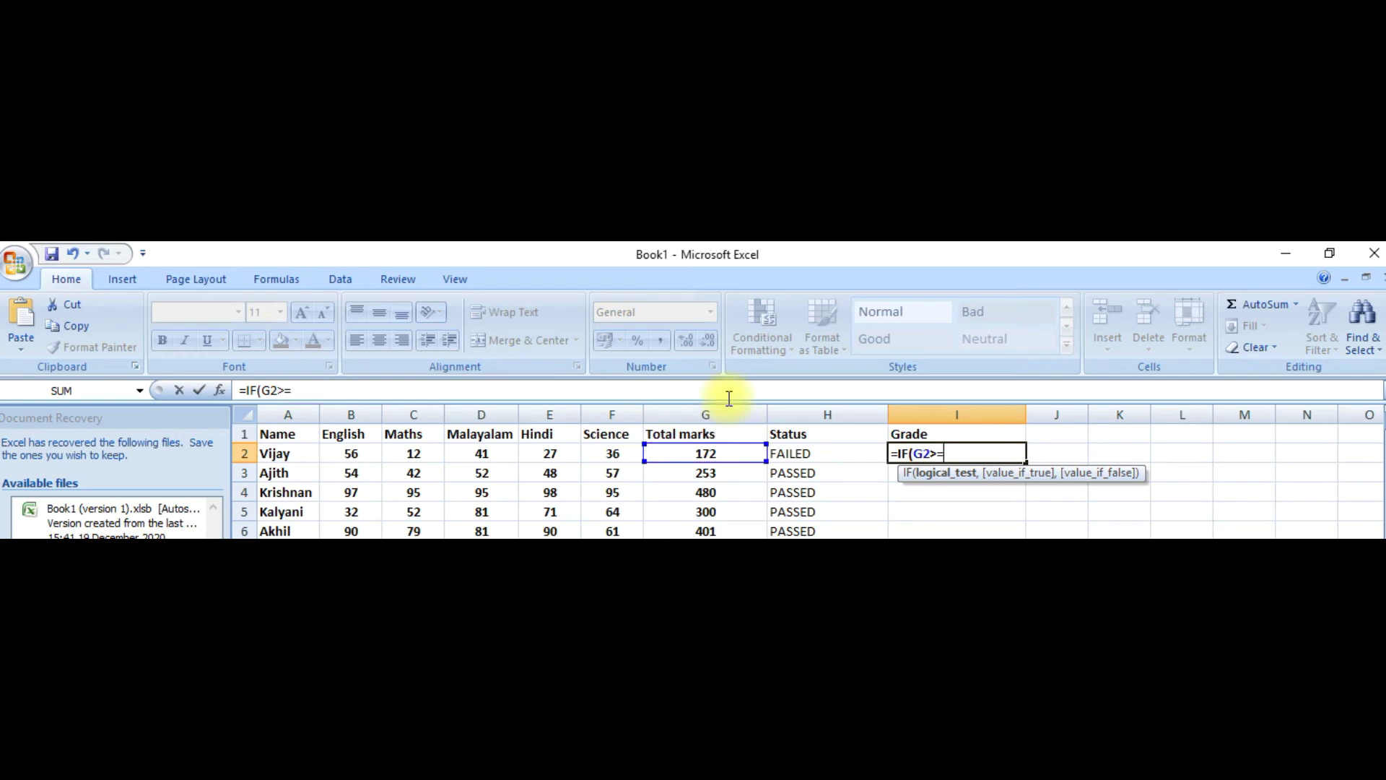
type("4")
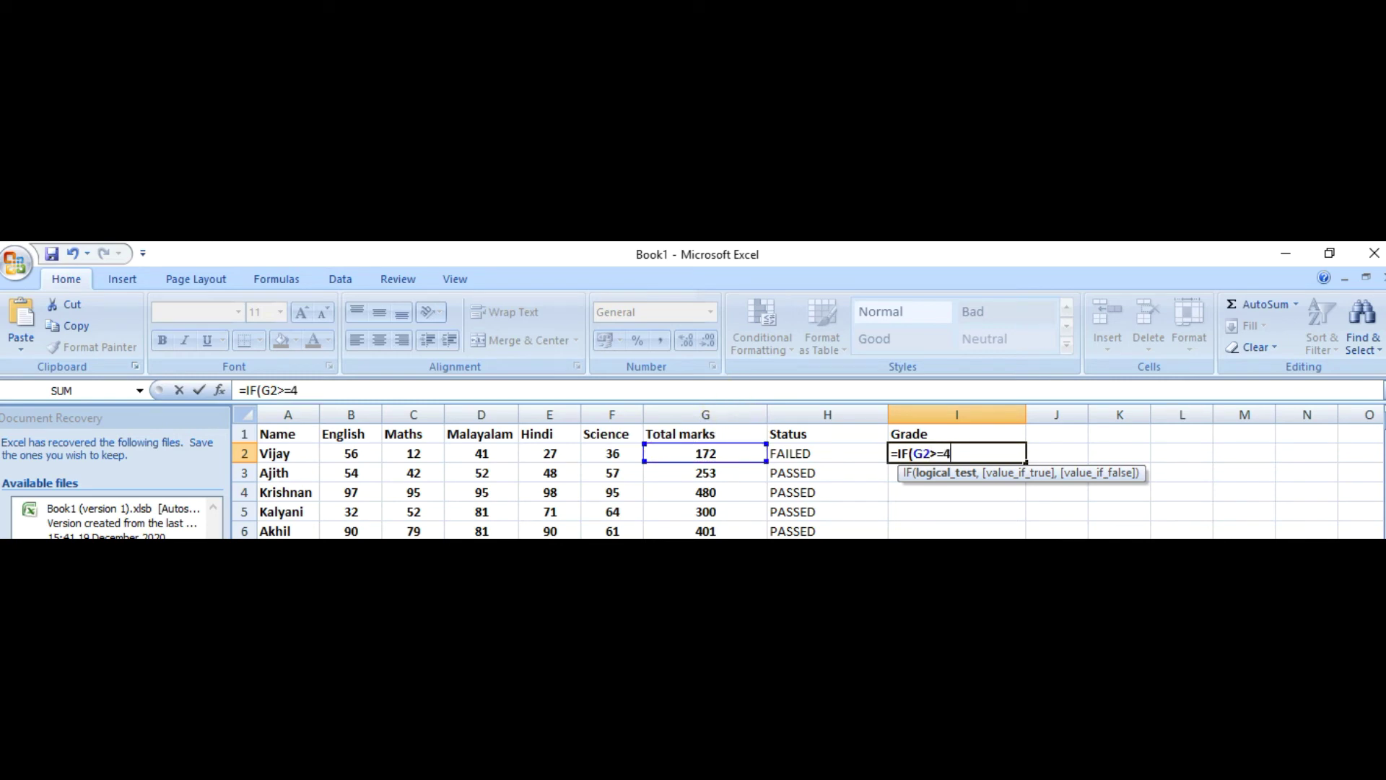
type("50,\"a+")
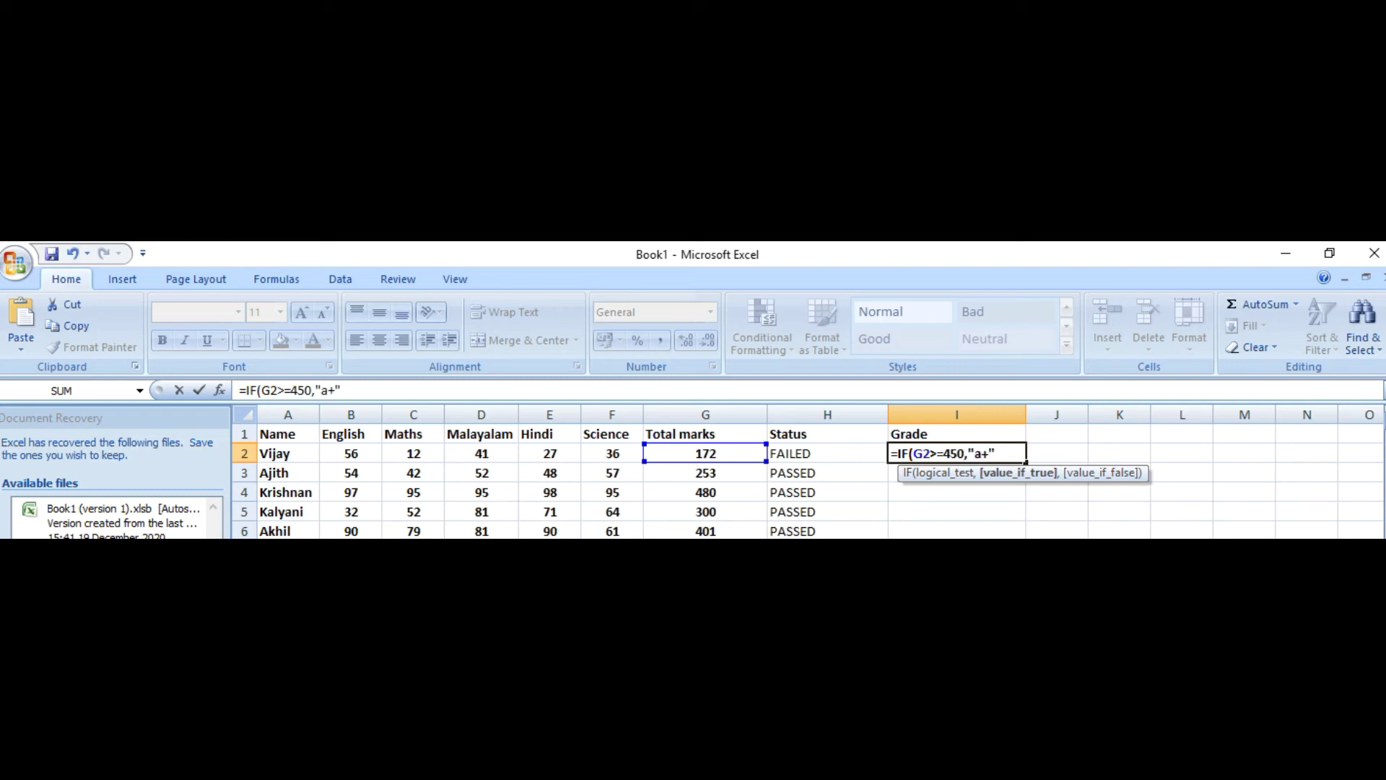
key("BackSpace")
key("BackSpace")
key("BackSpace")
type("+\",")
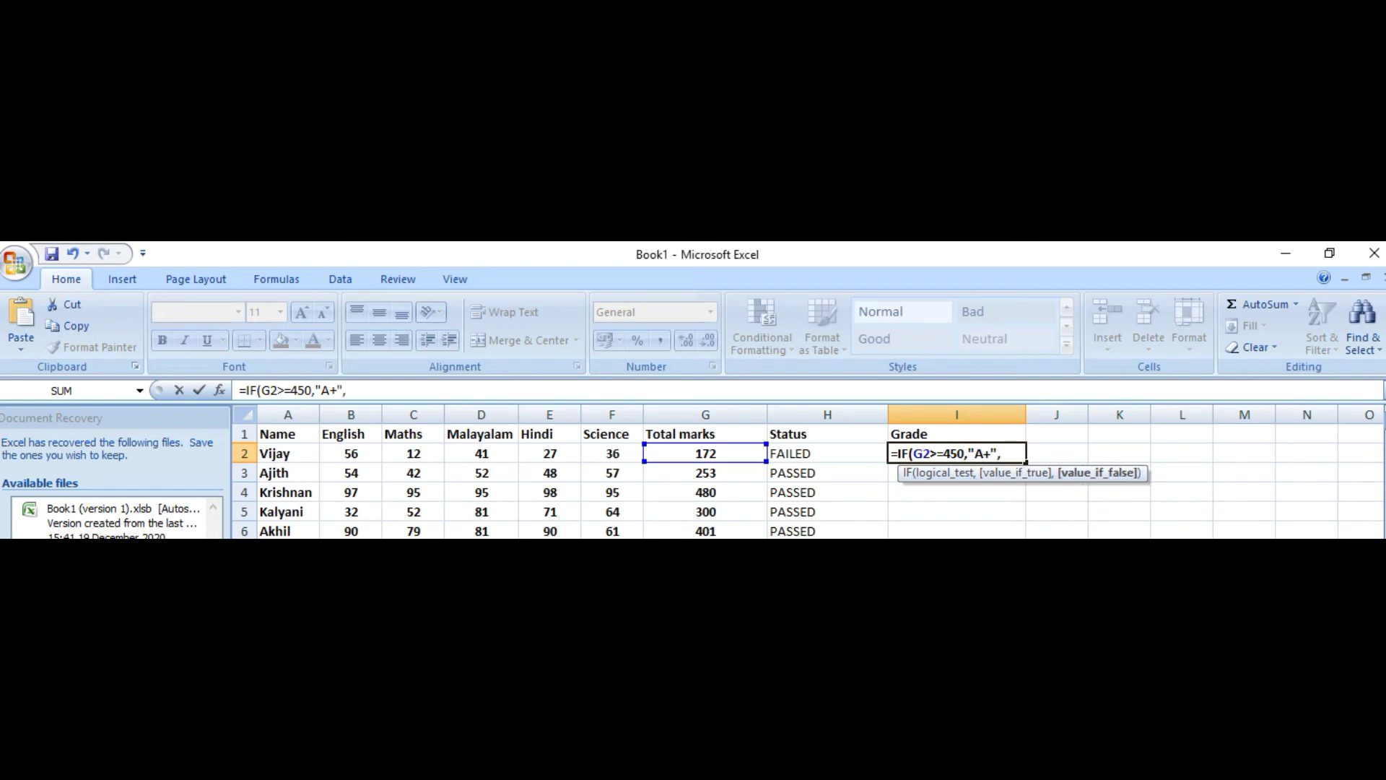
type("IF")
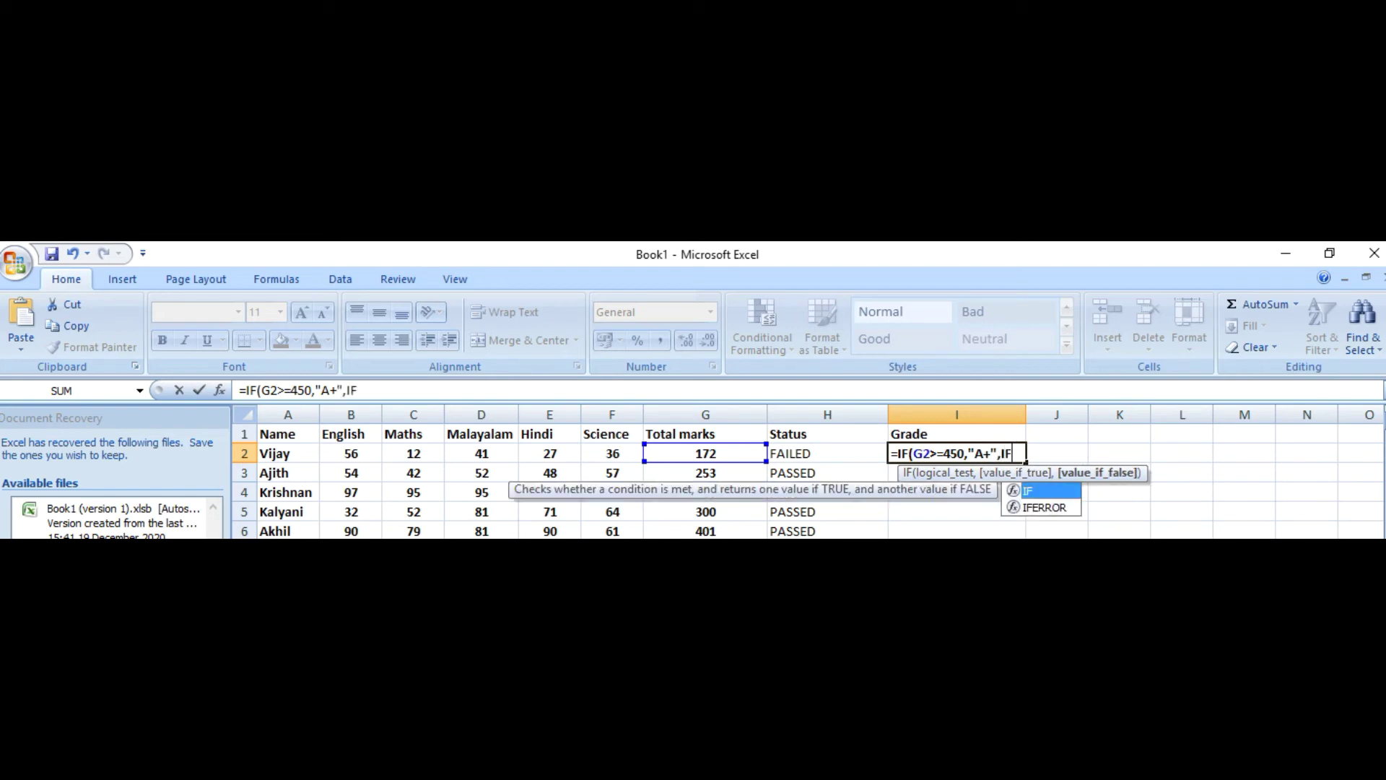
type("(")
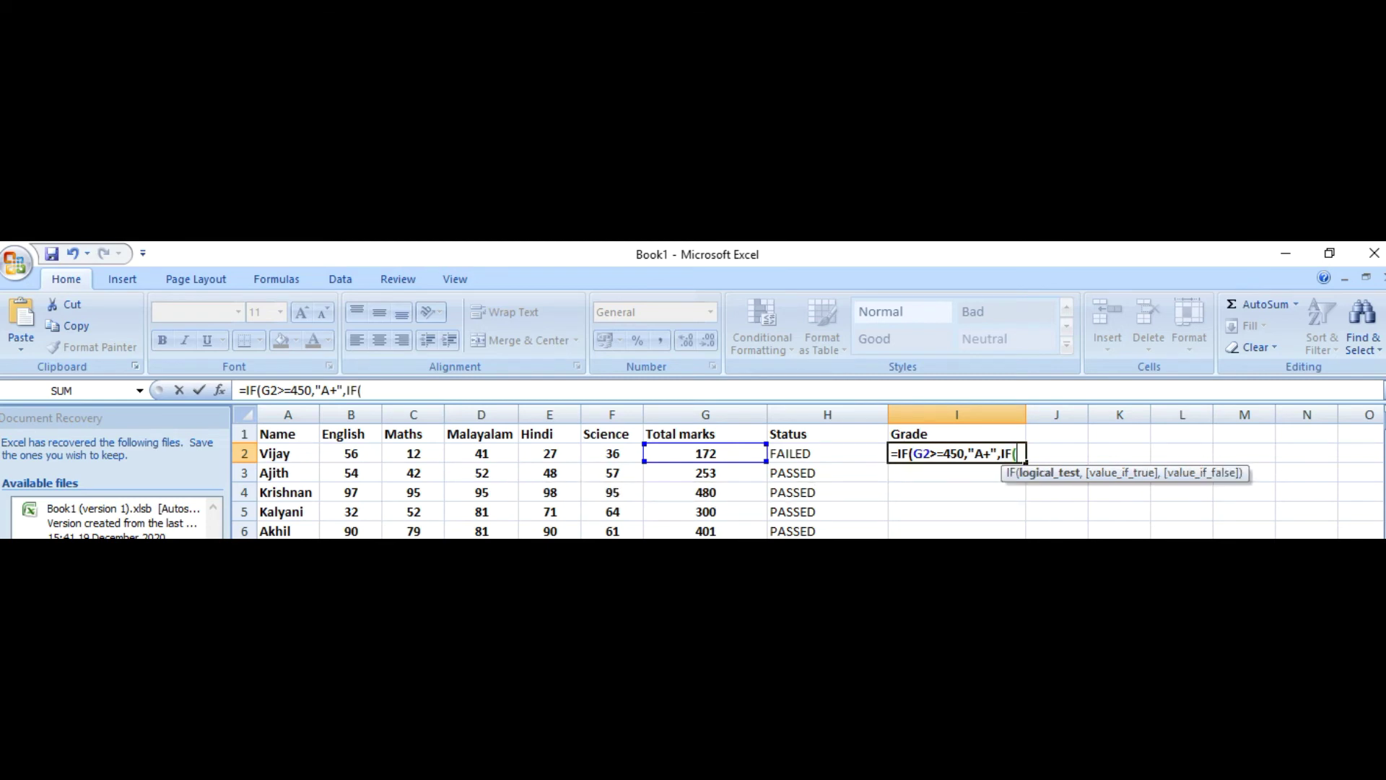
scroll(808, 477, "down", 1)
scroll(625, 534, "up", 1)
left_click(705, 454)
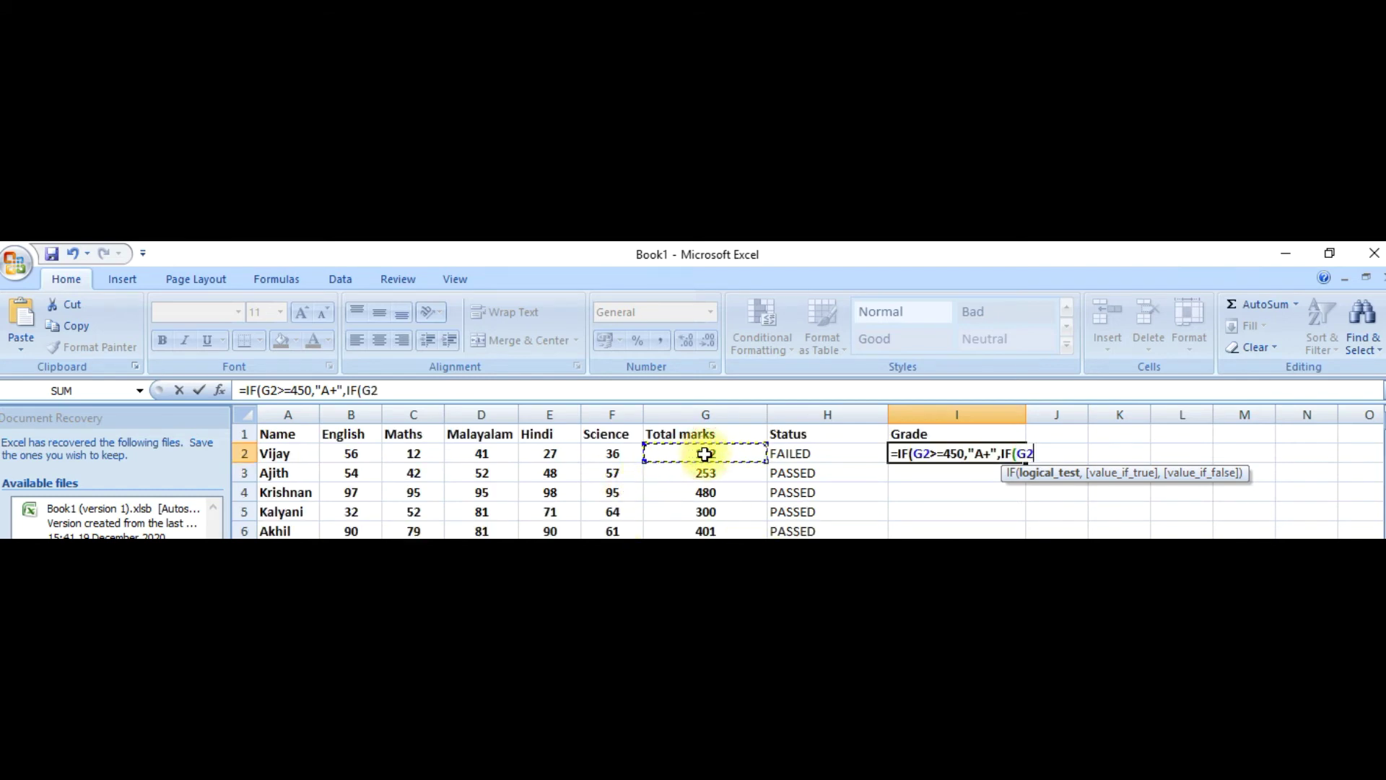
type(">=")
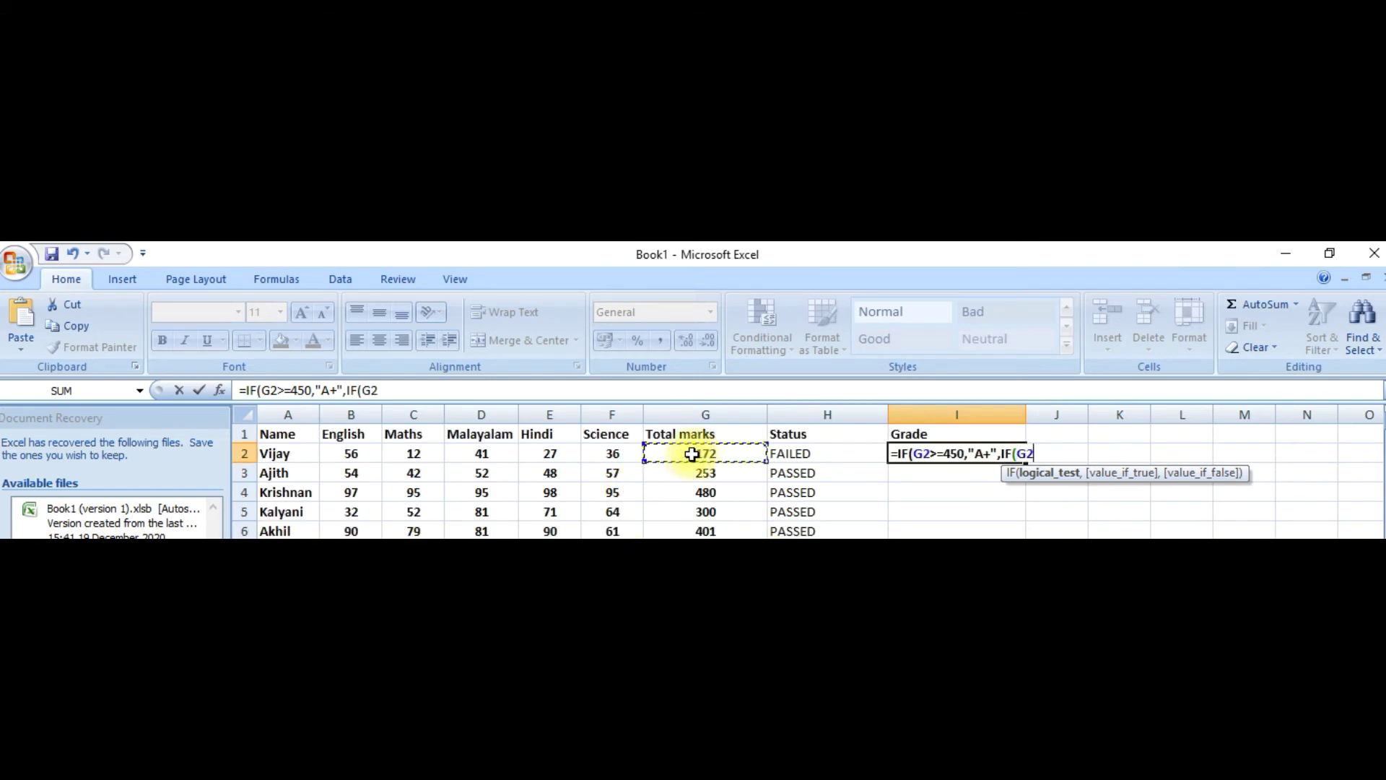
type("400,")
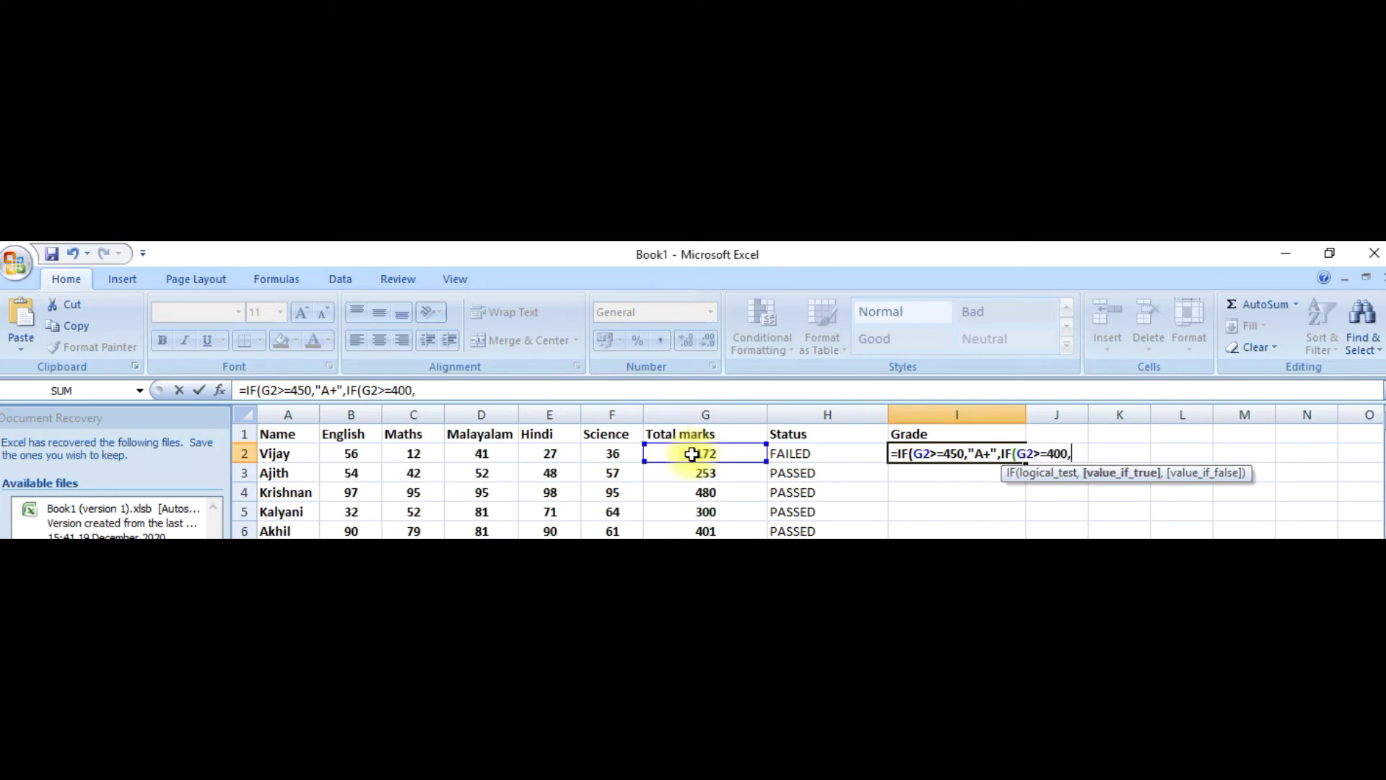
type("\"A\",")
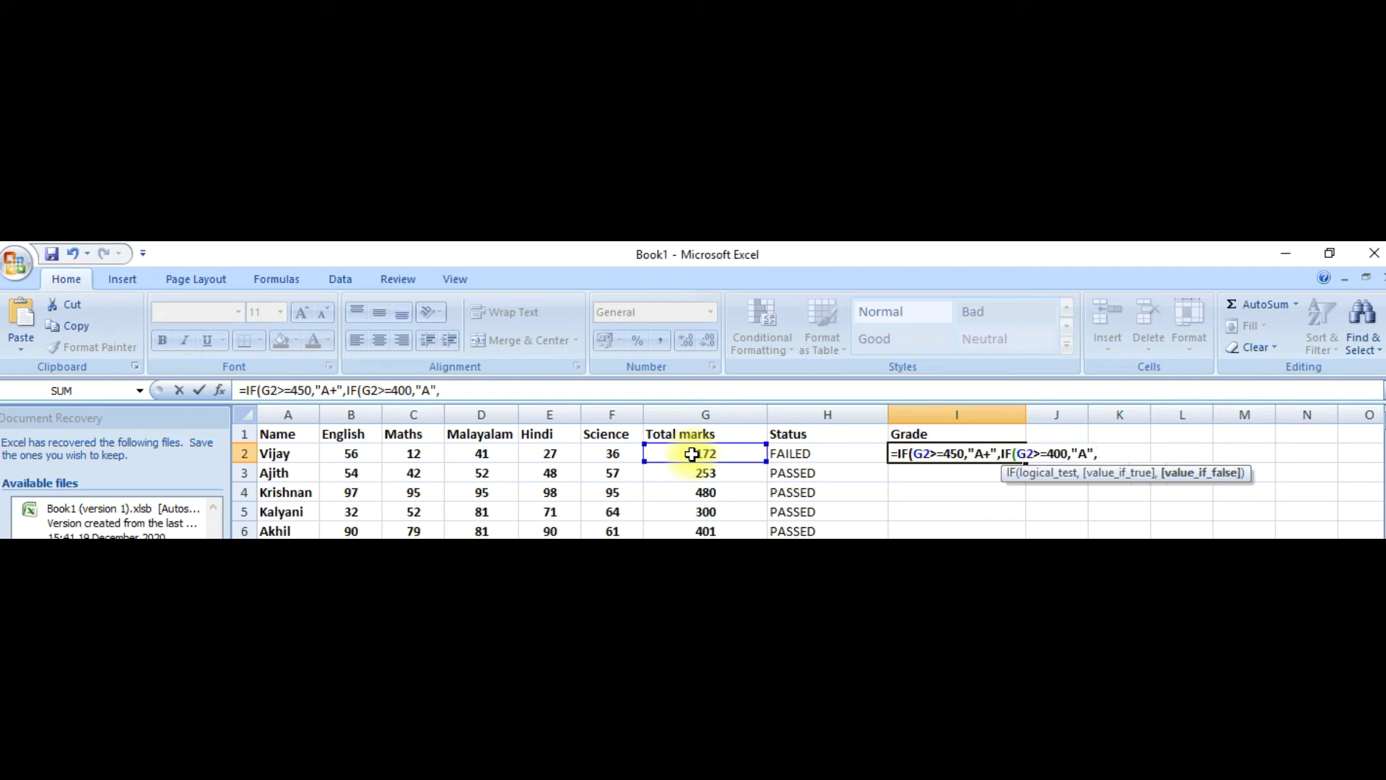
type("IF")
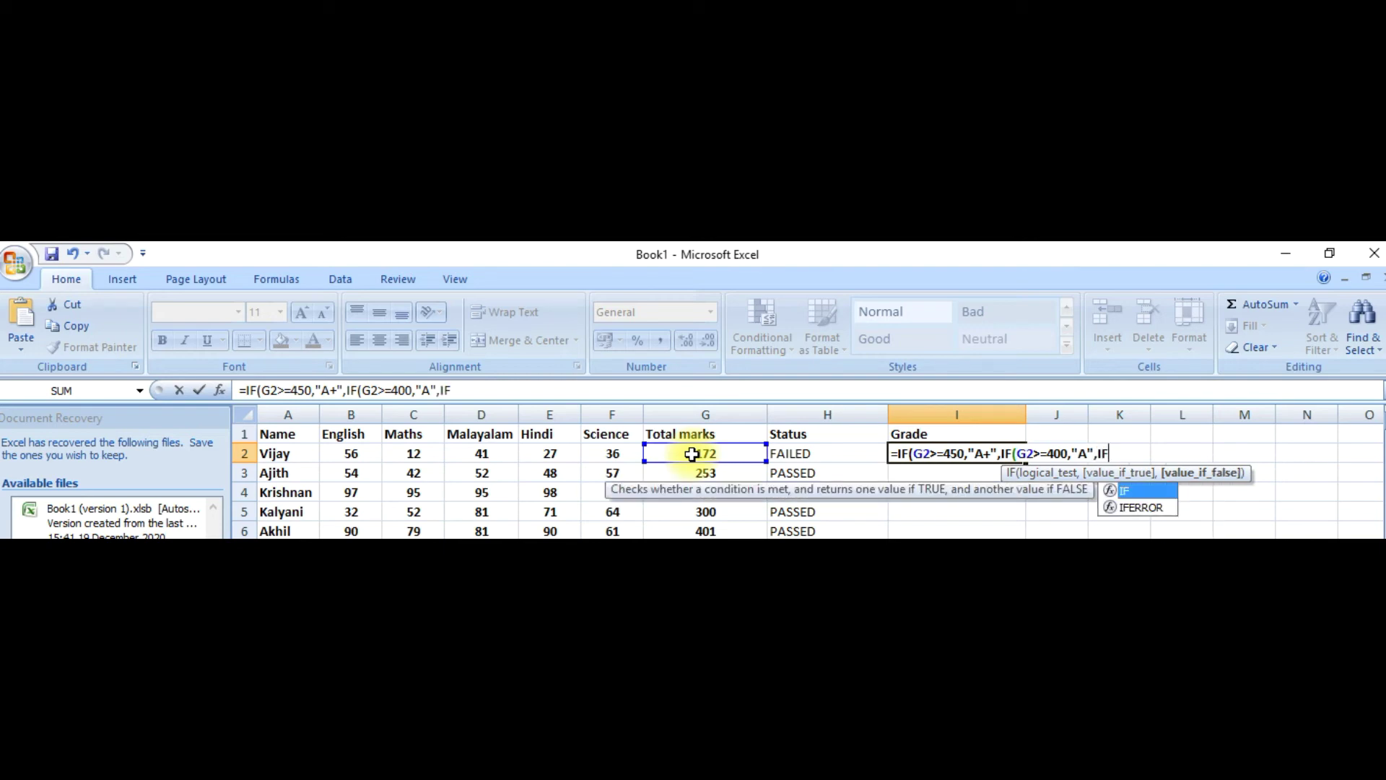
type("(")
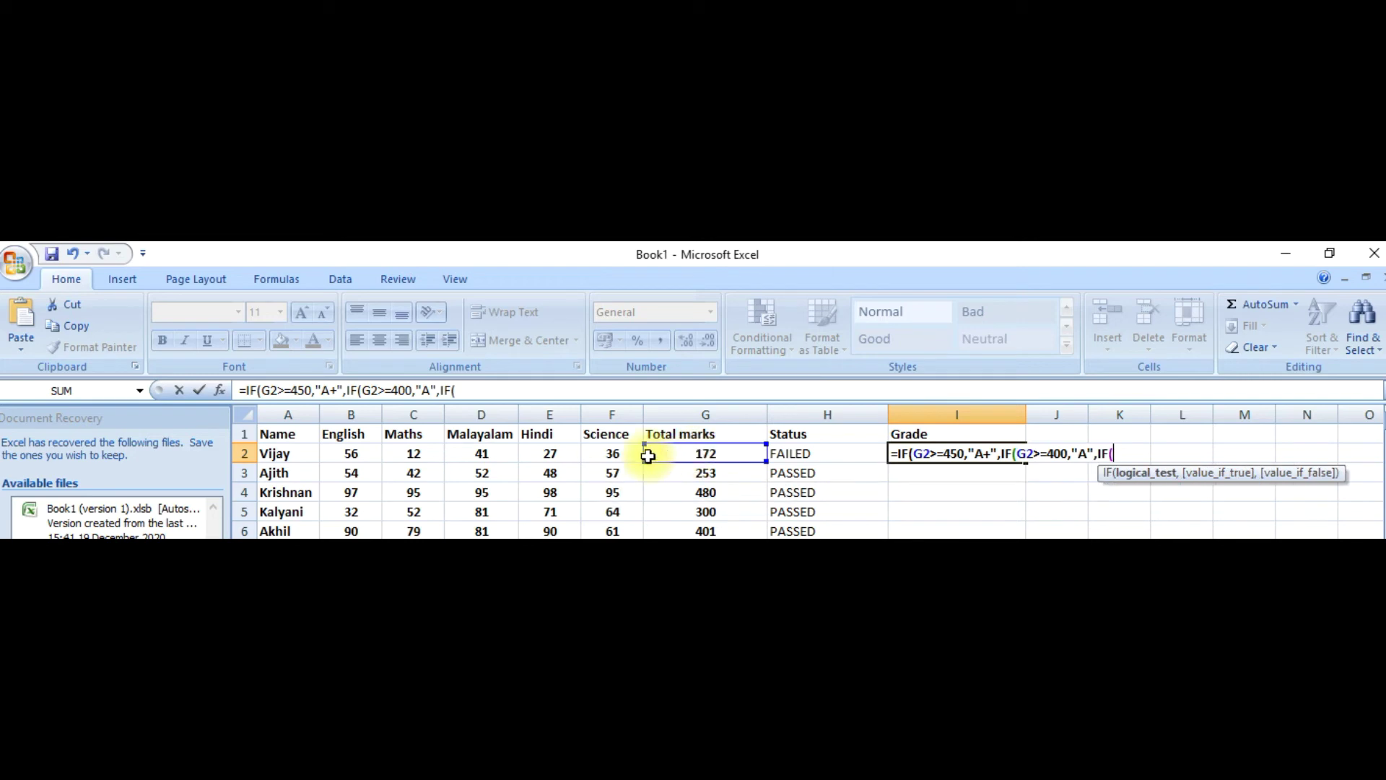
left_click(696, 453)
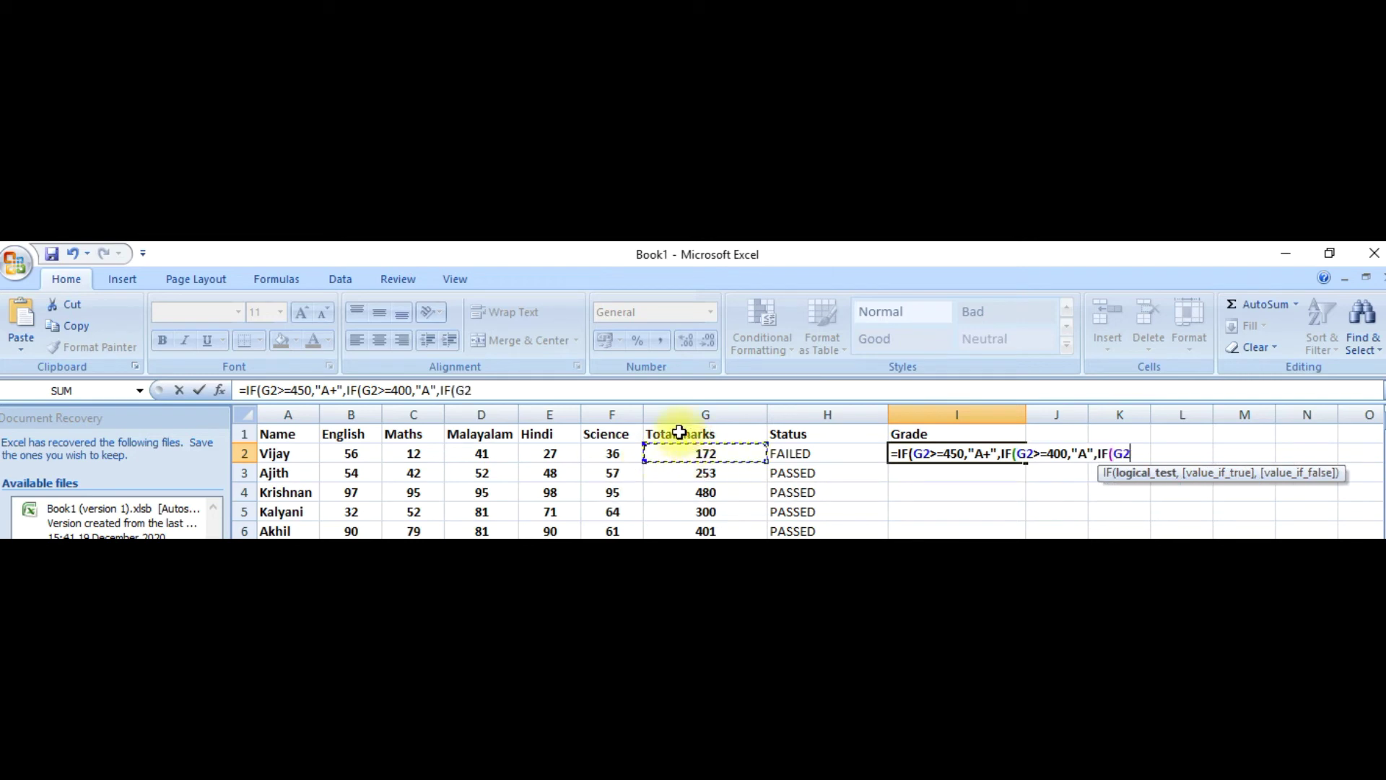
Step: Add grades B+ at 350, B at 300, C+ at 250, C at 200, FAILED below 200, and close
type(">=350,")
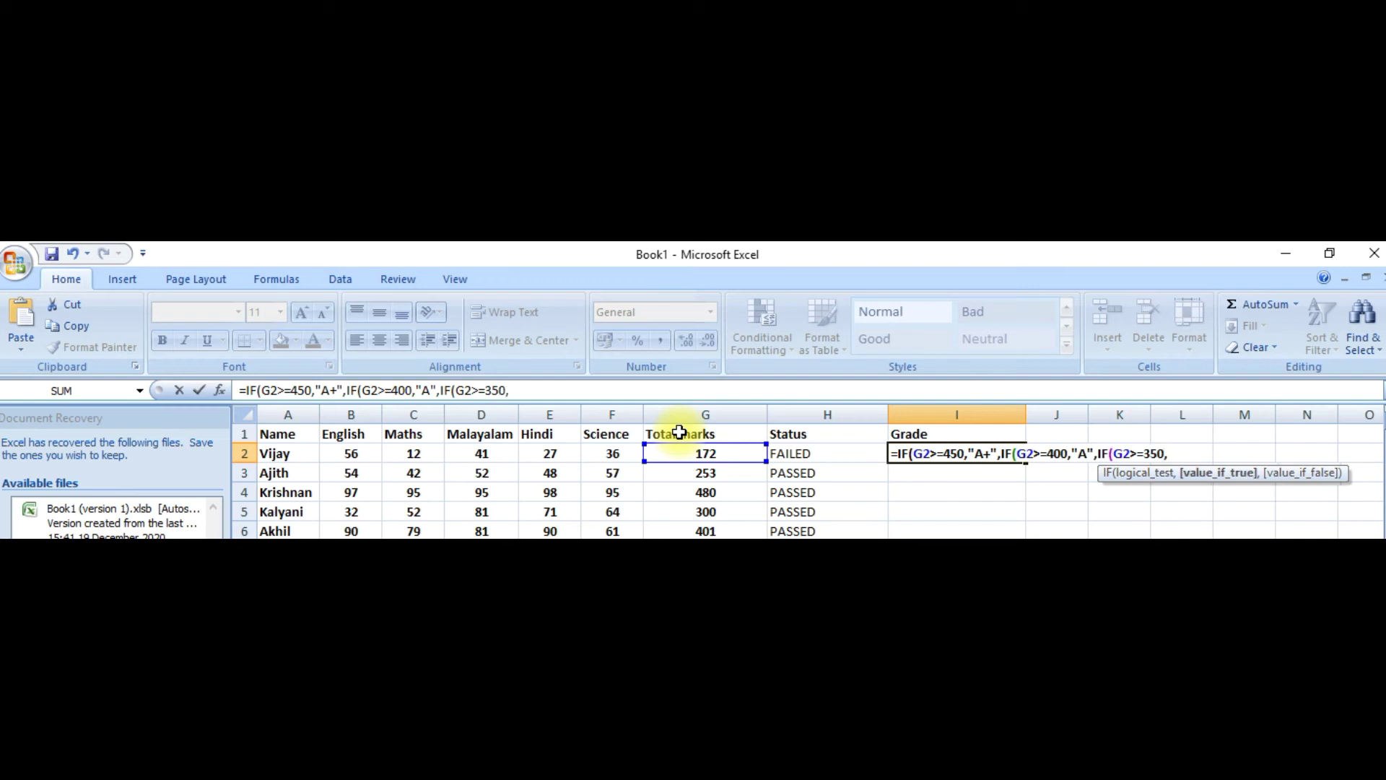
type("\"B+\",")
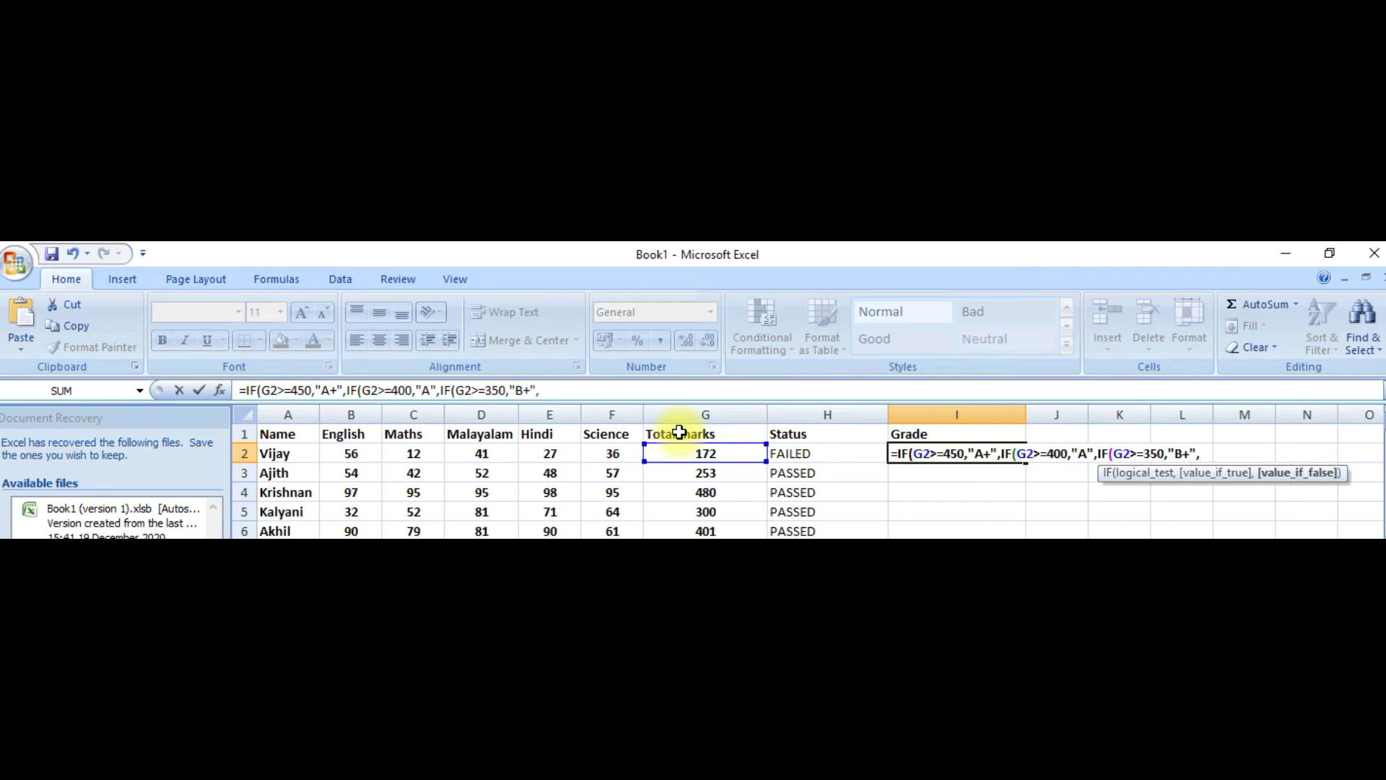
type("IF")
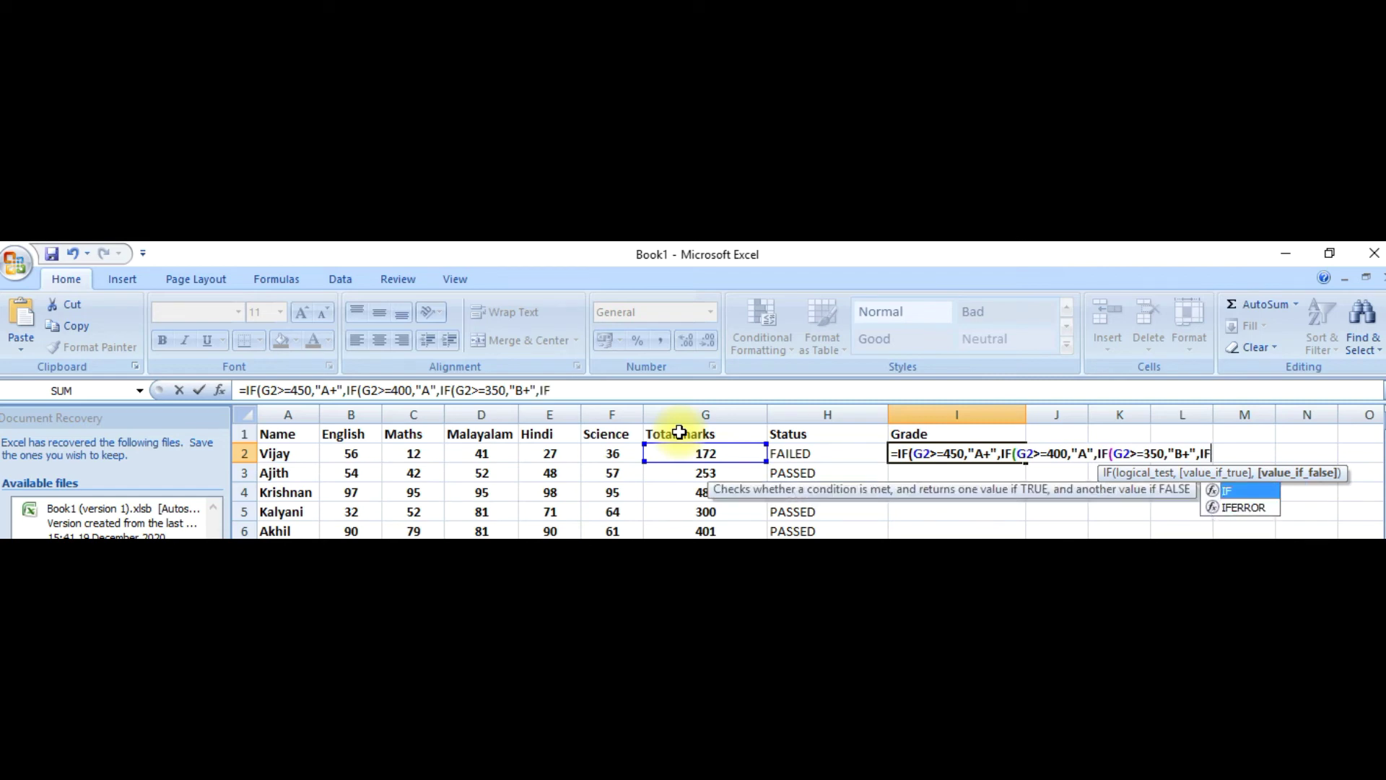
type("(")
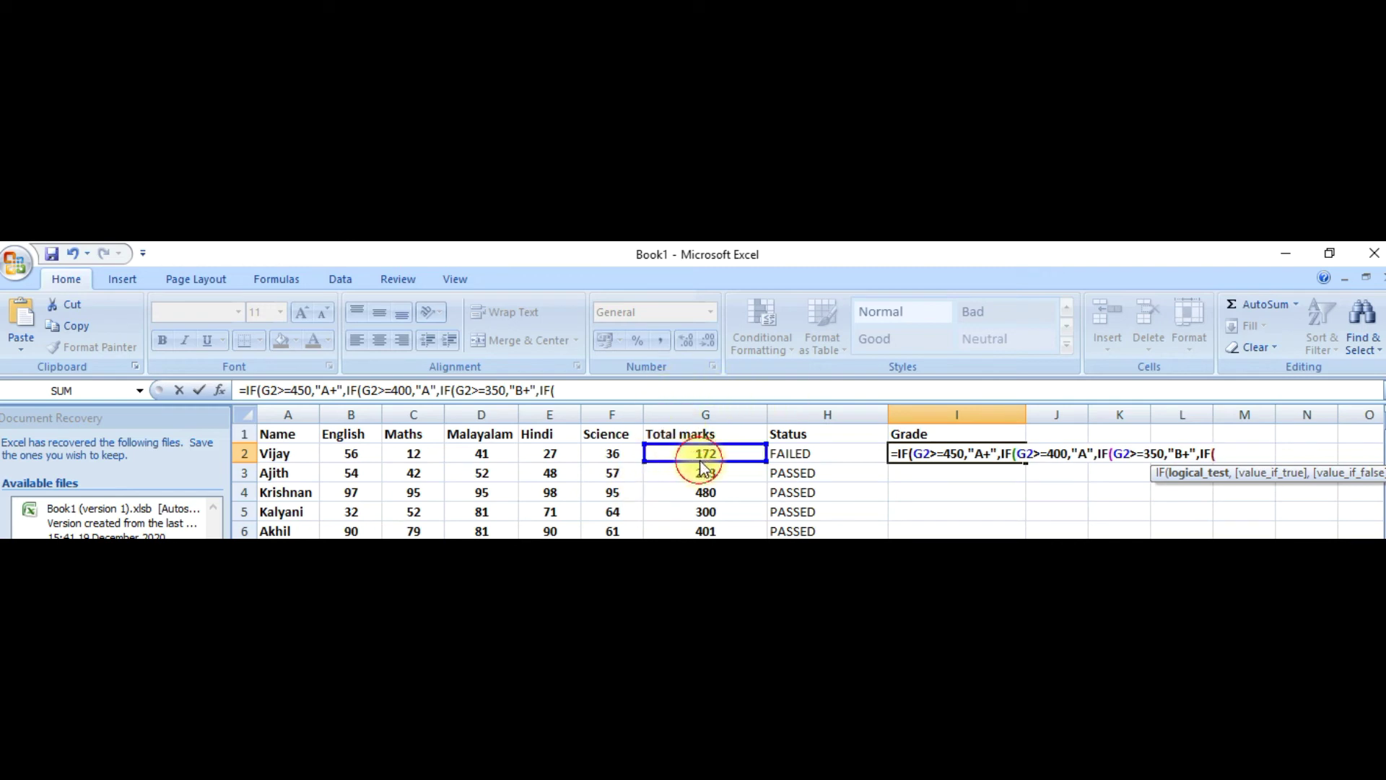
left_click(703, 452)
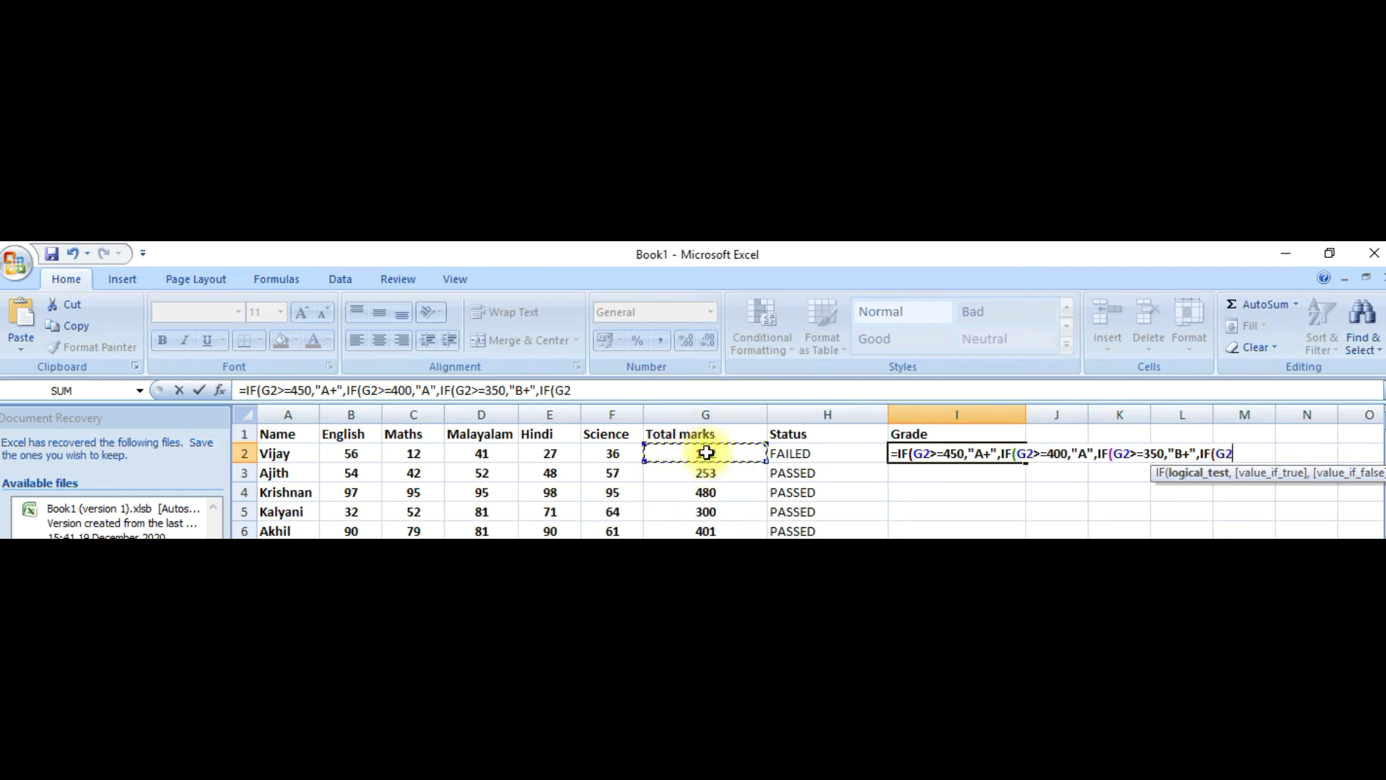
type(">+")
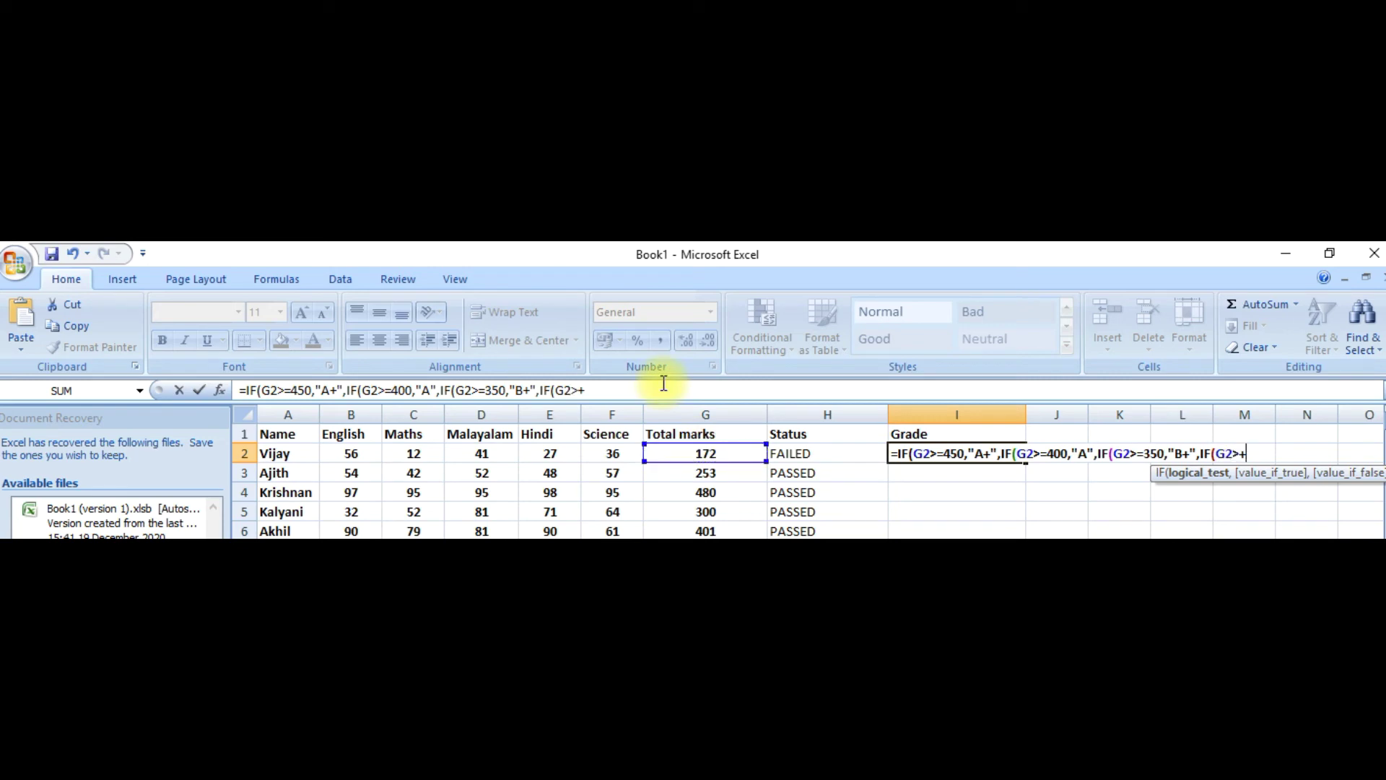
type("300,")
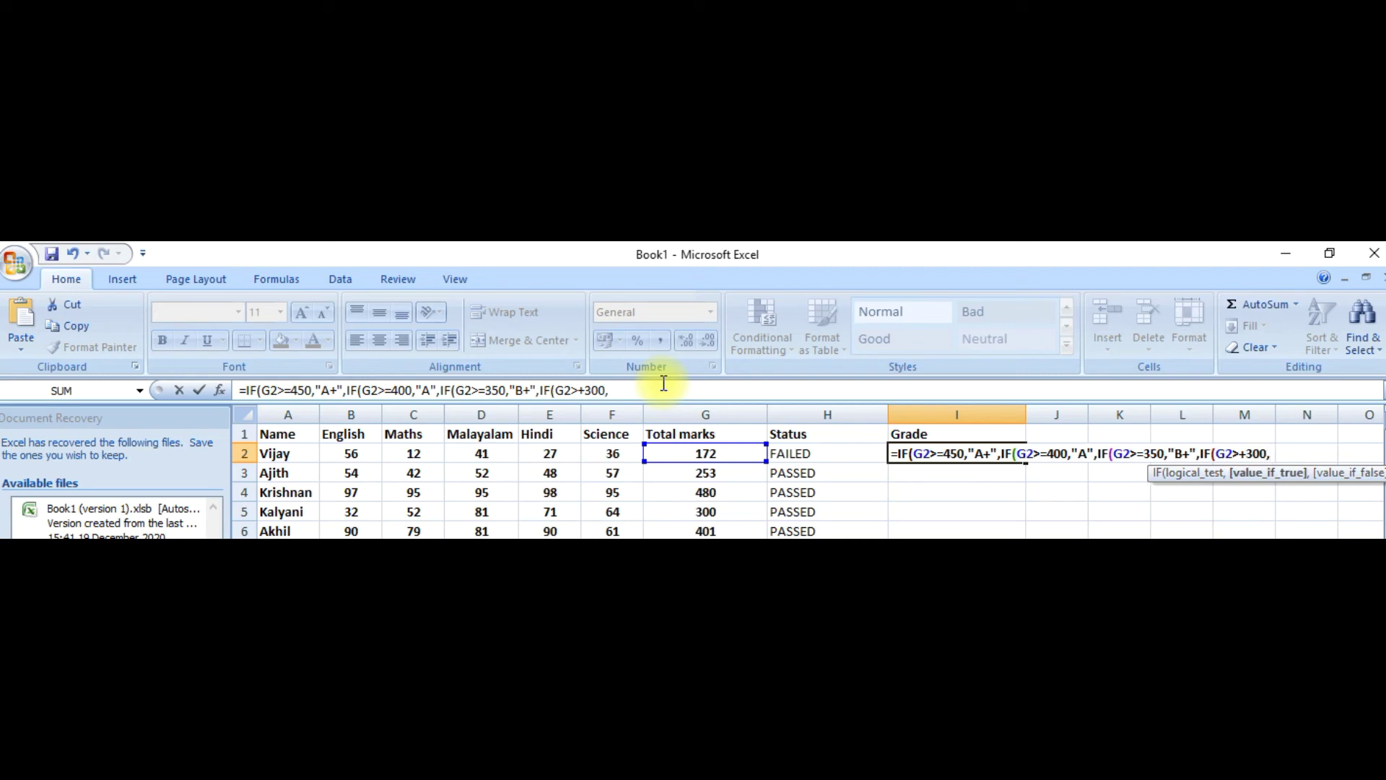
type("\"B\",")
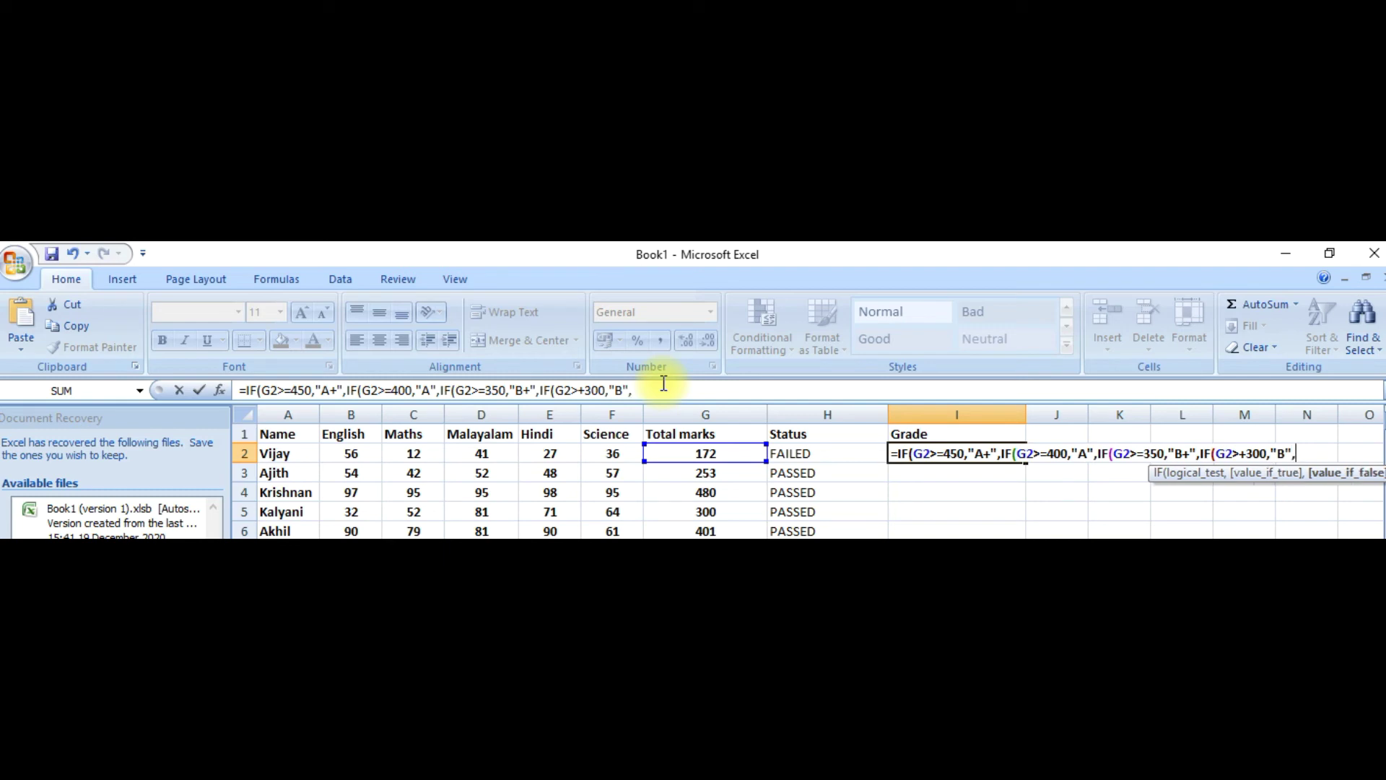
type("IF")
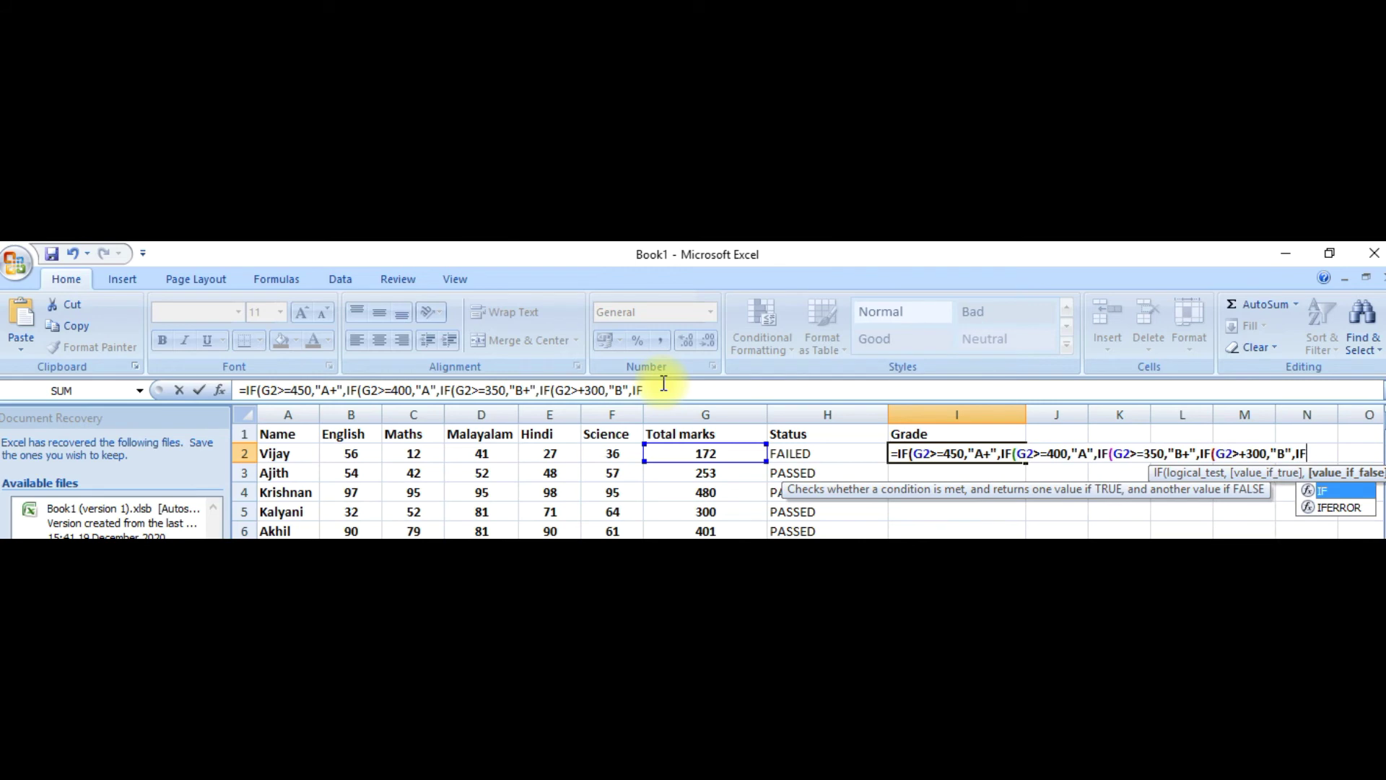
type("(")
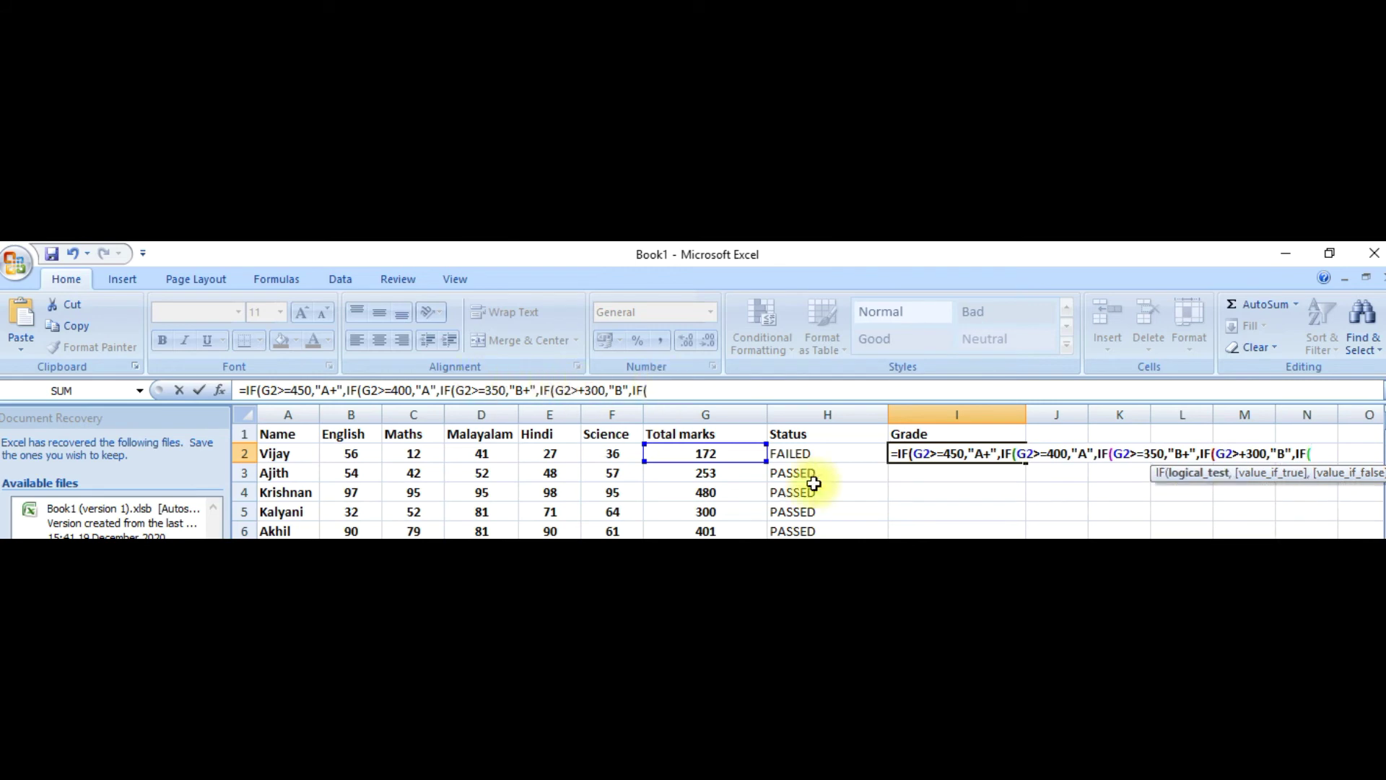
left_click(720, 452)
type(">=")
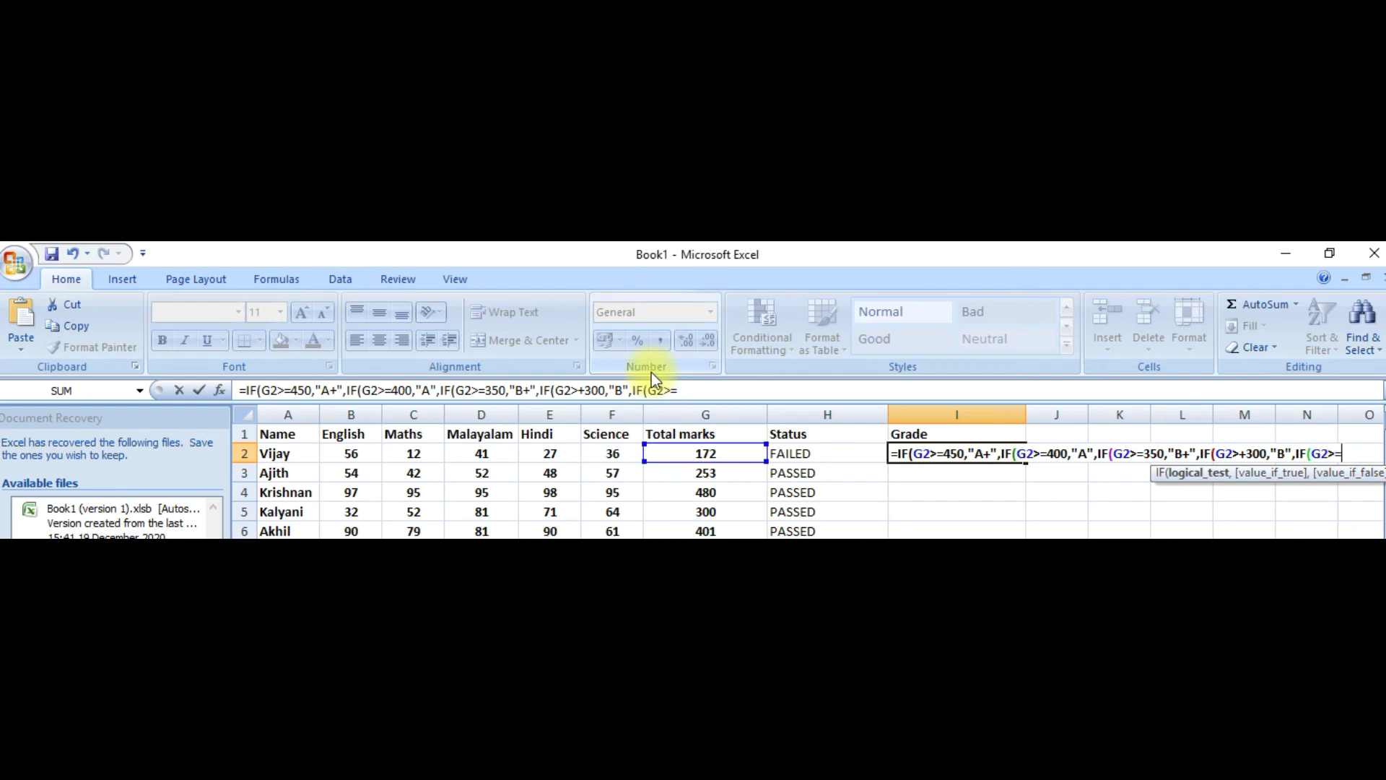
type("250,\"C")
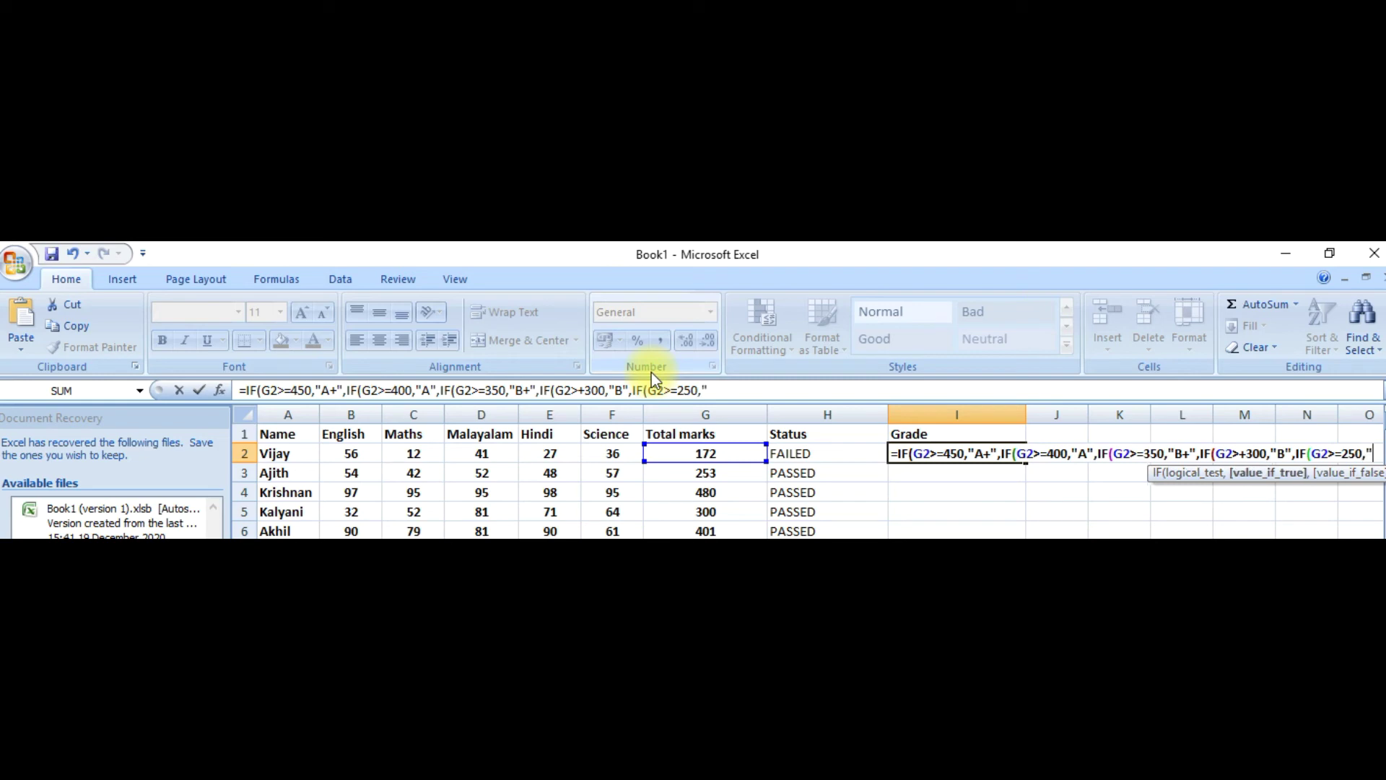
type("+")
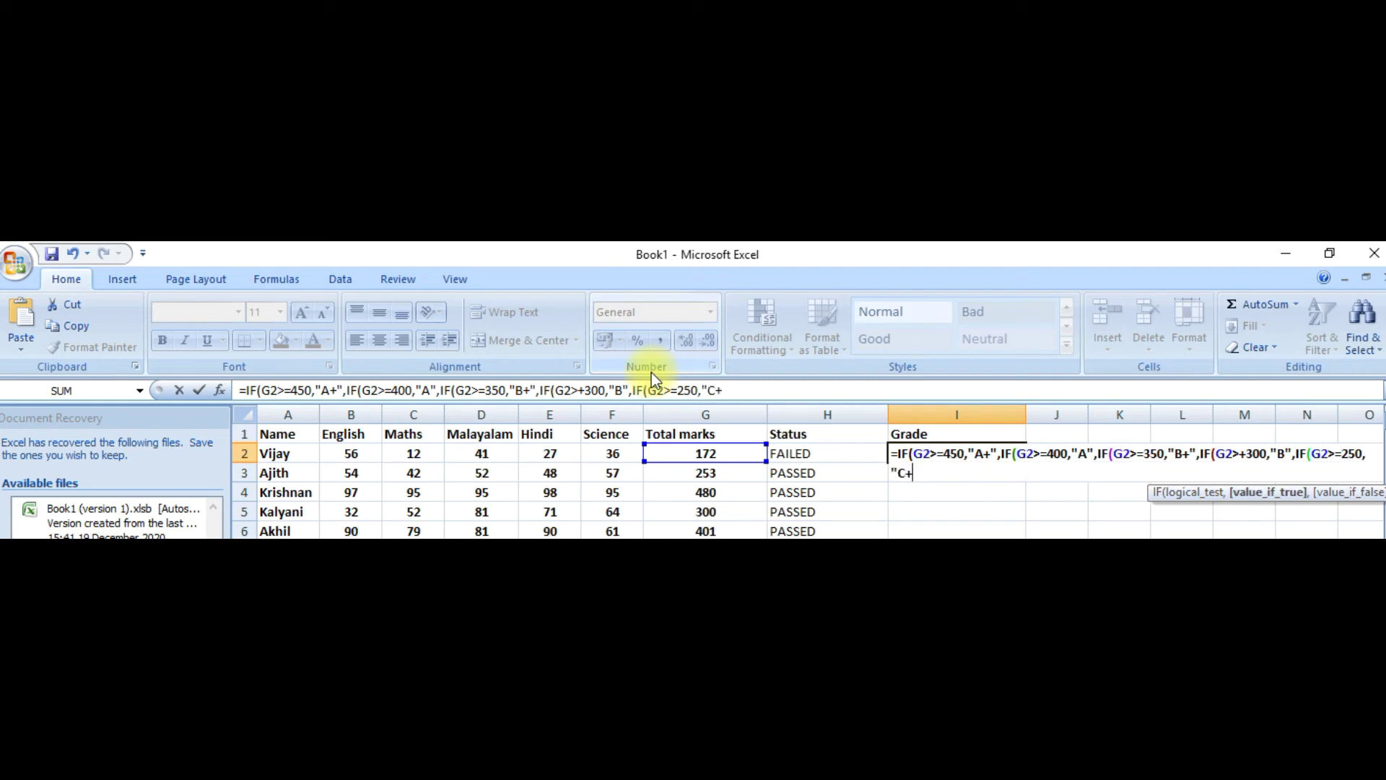
type("\",")
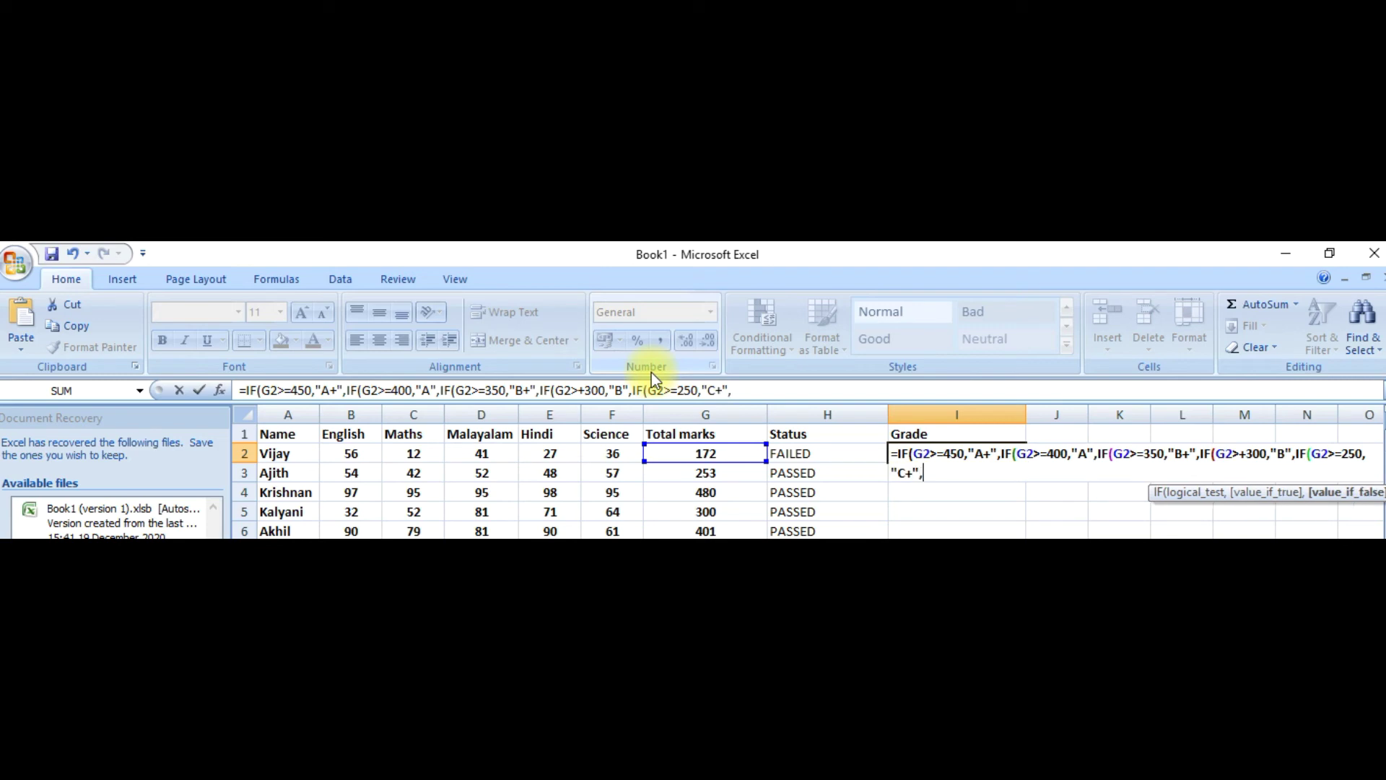
type("IF")
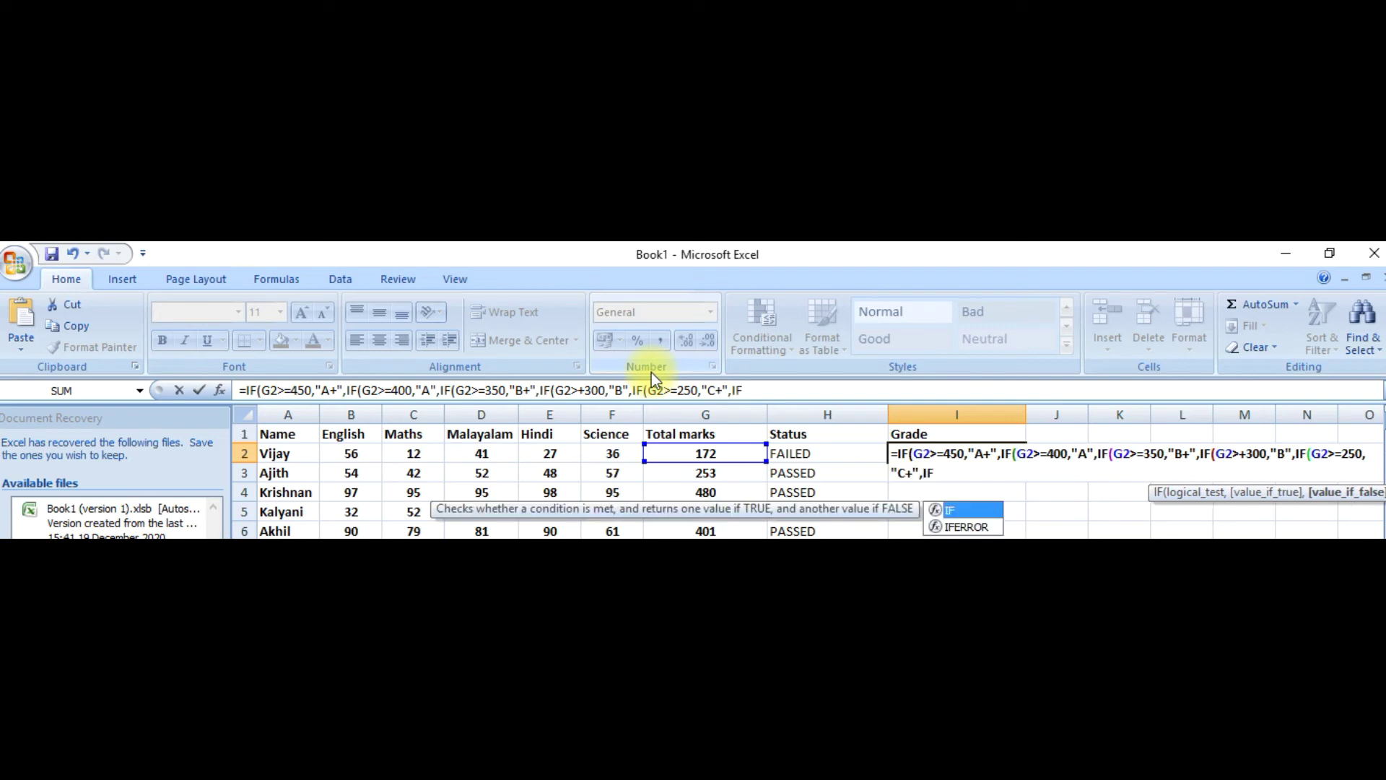
type("(")
left_click(706, 455)
type(">")
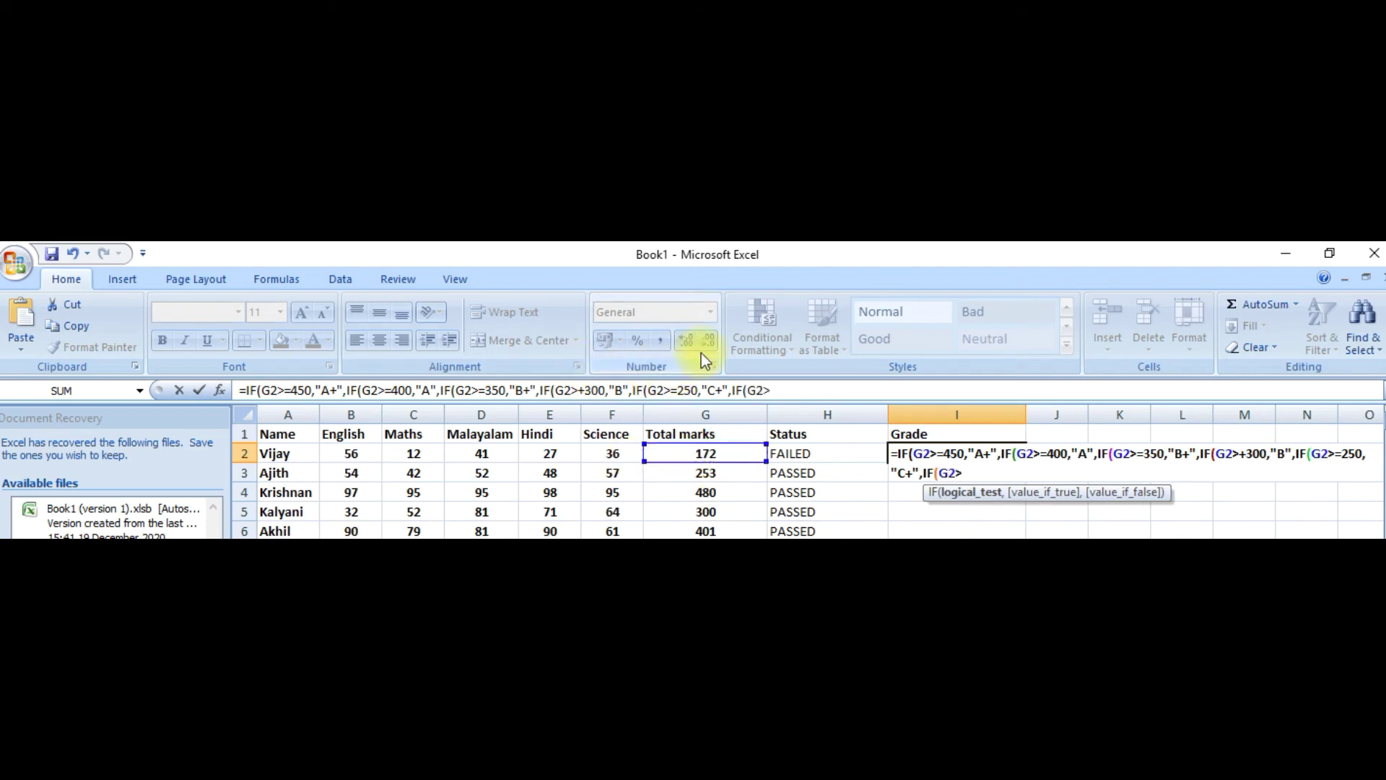
type("=200,")
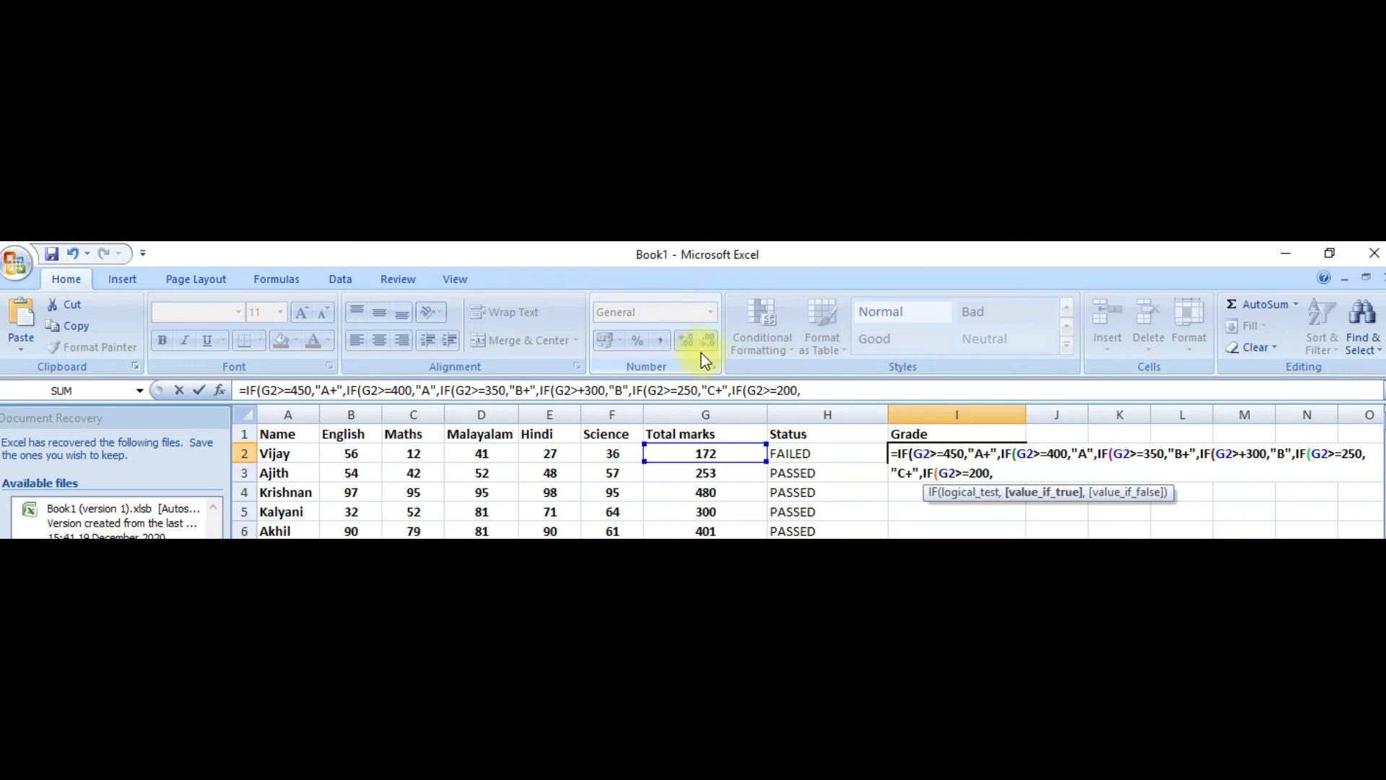
type("\"C\",")
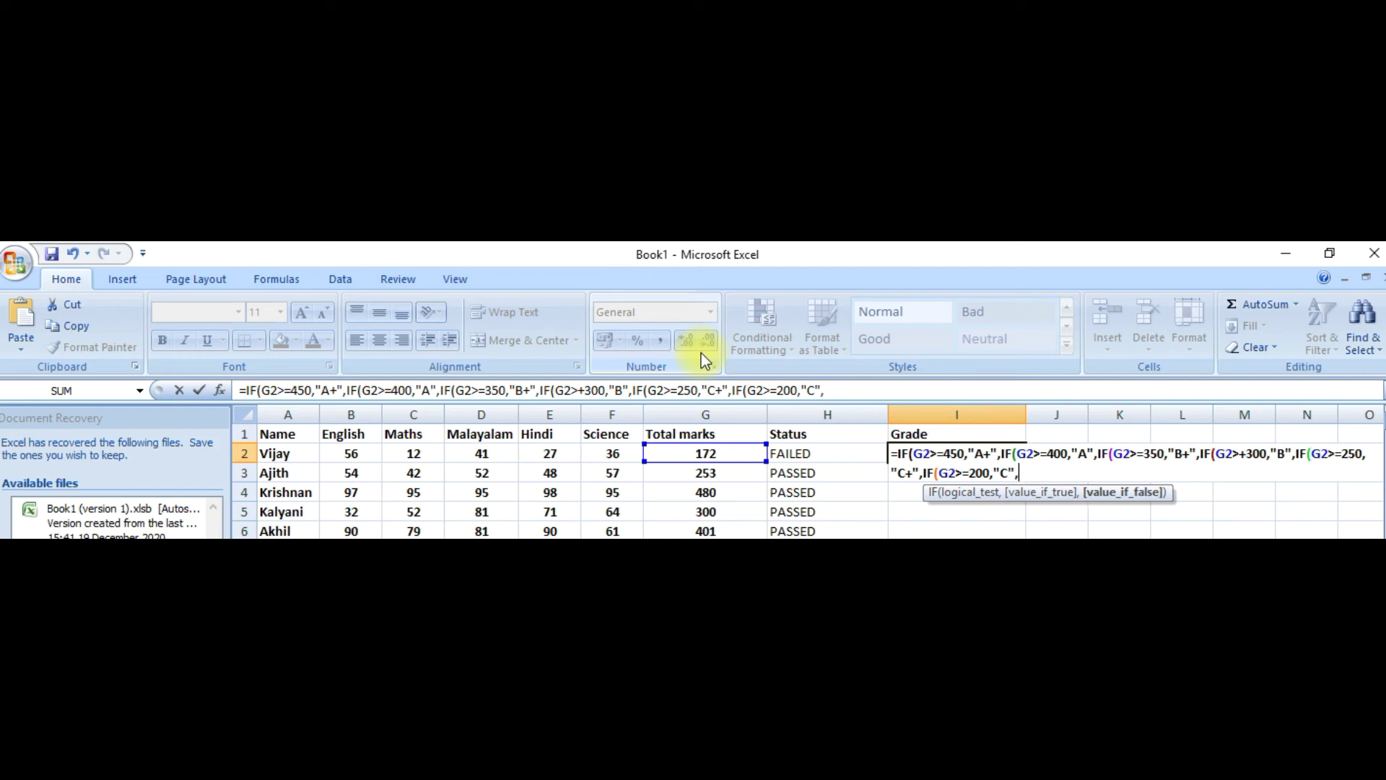
type("IF")
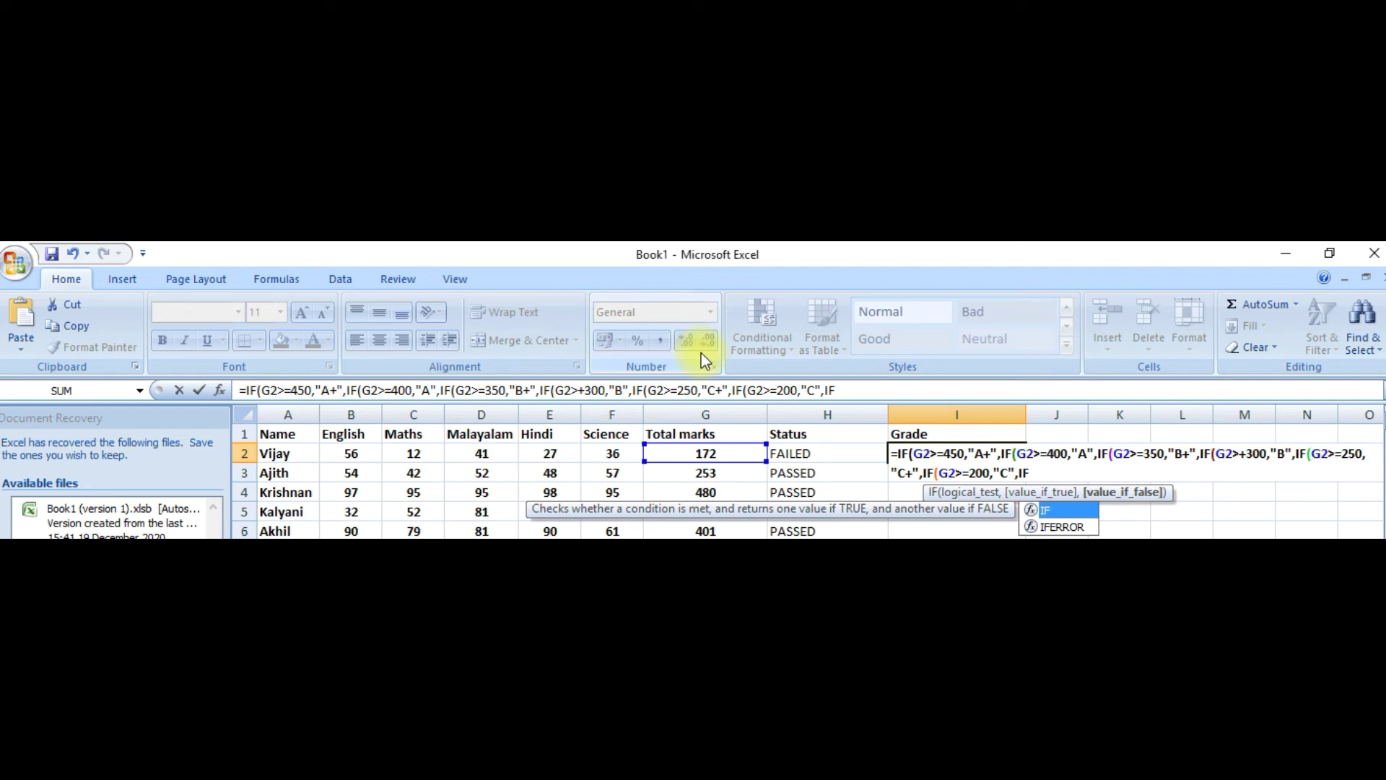
type("(")
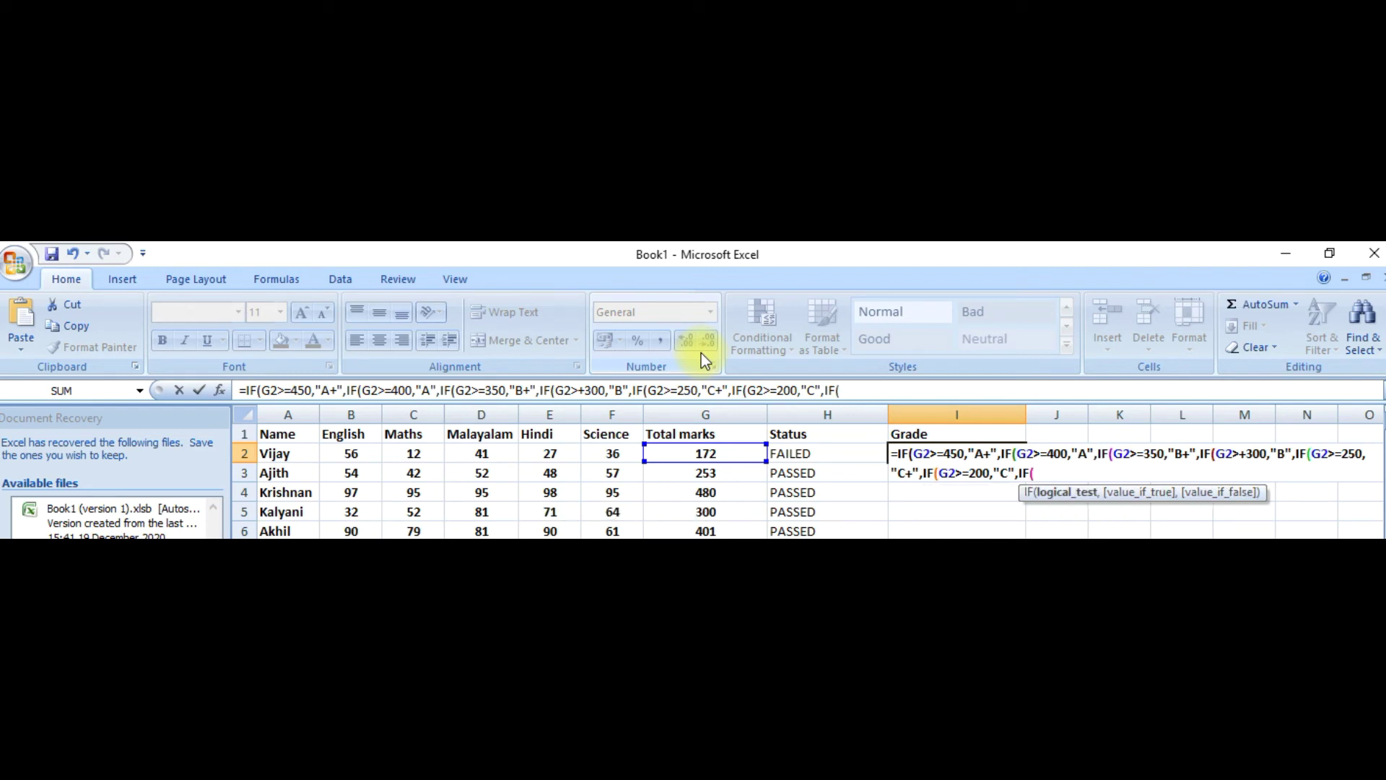
left_click(699, 453)
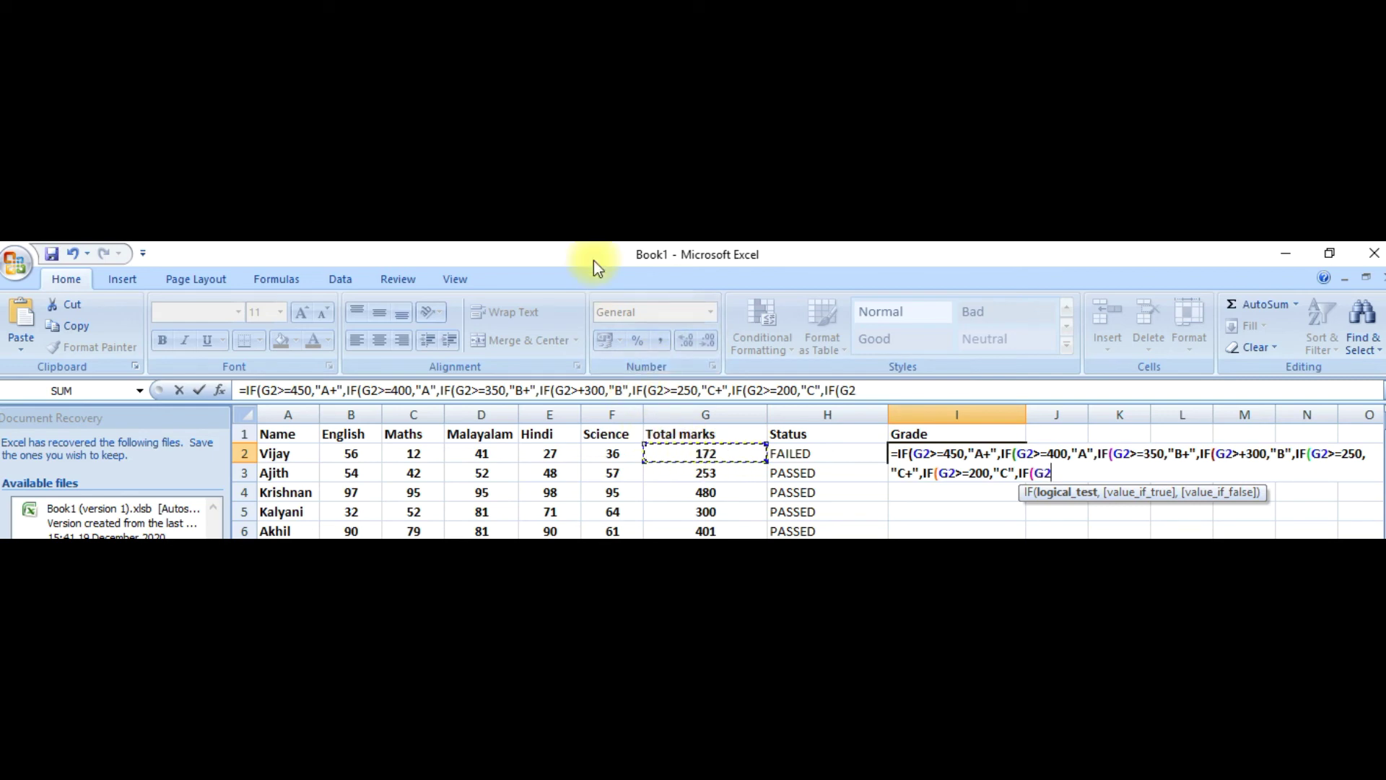
type("<200,")
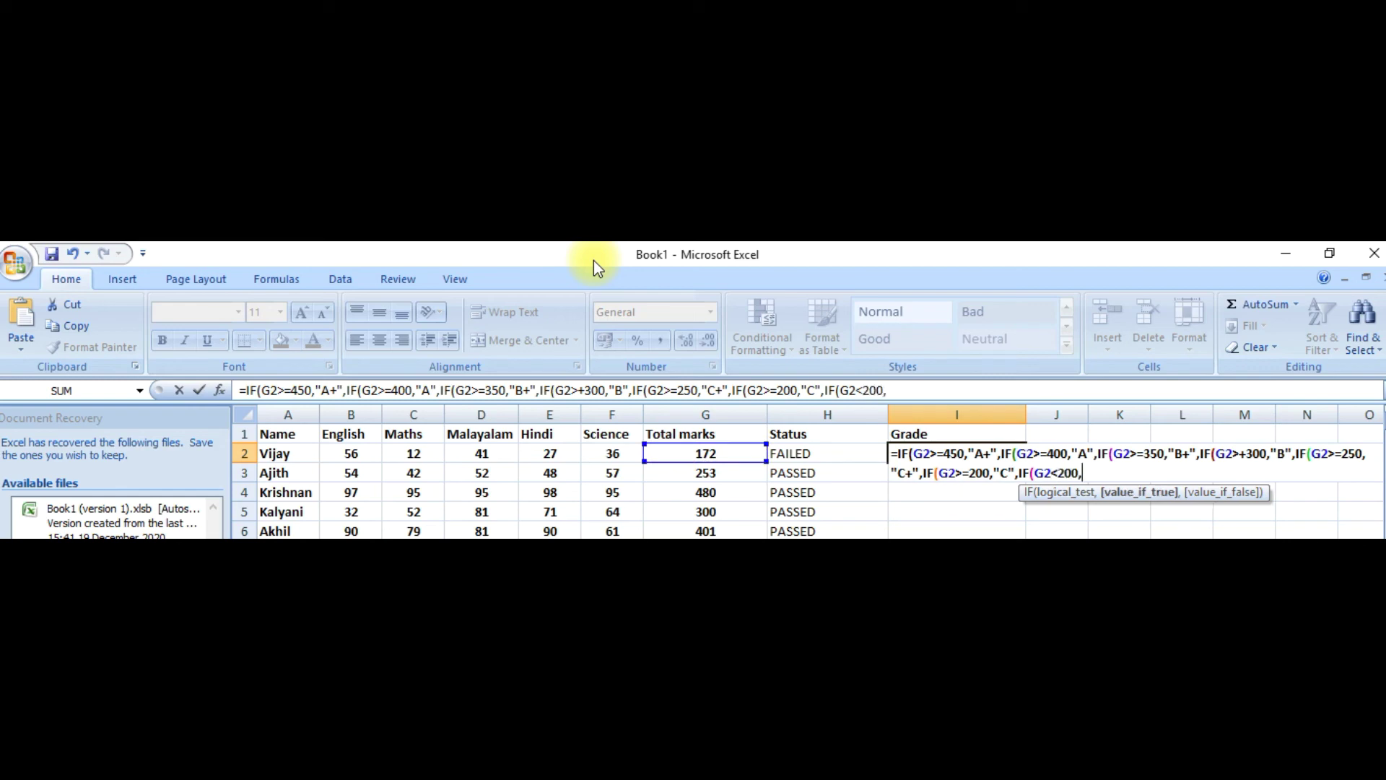
type("\"FAILED\"")
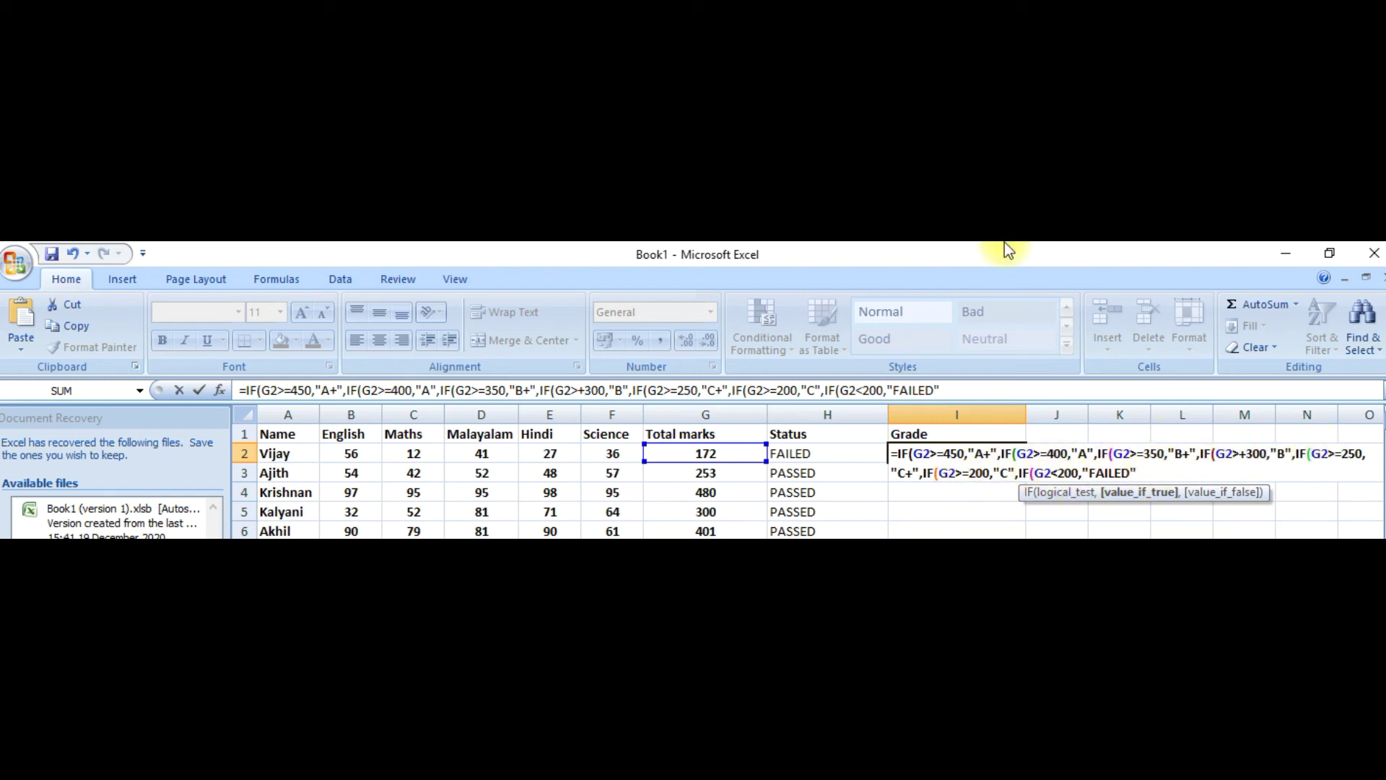
type("))))))")
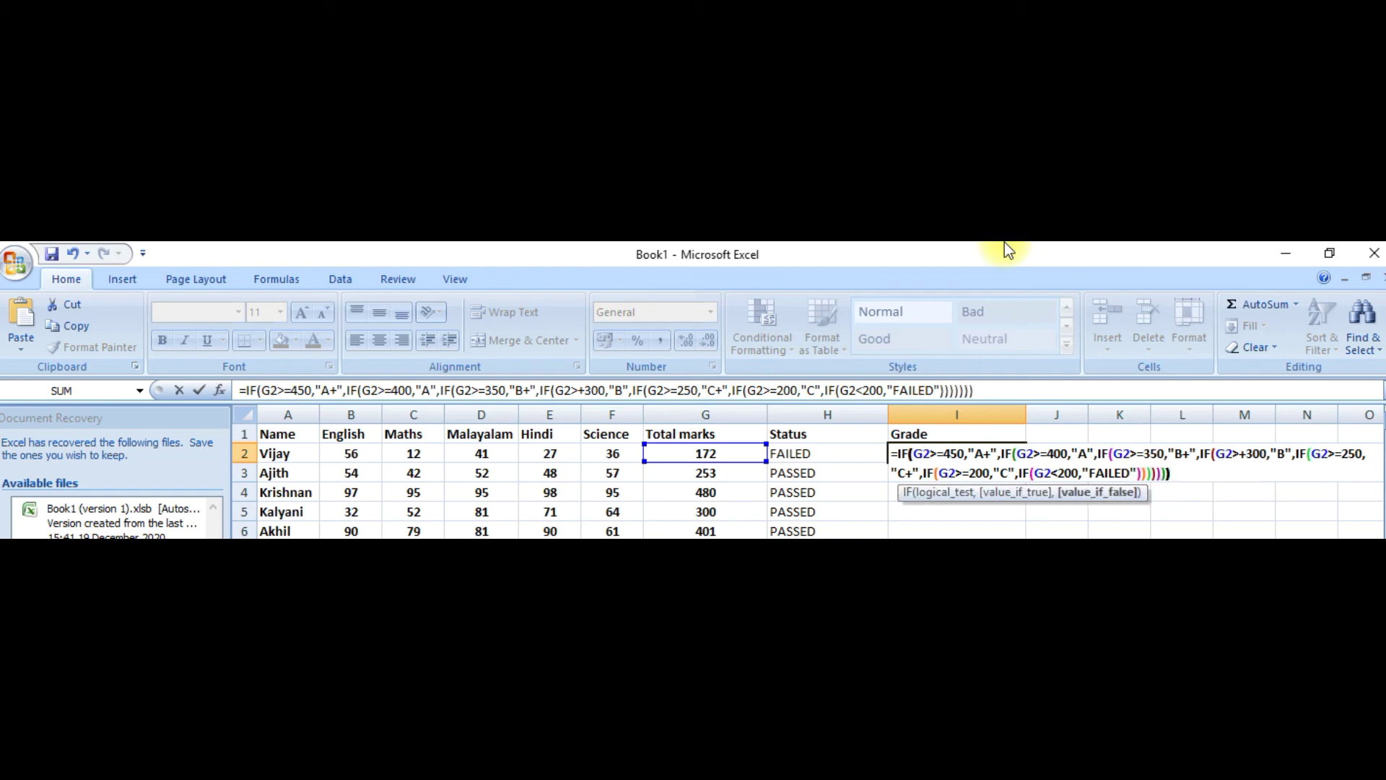
type(")")
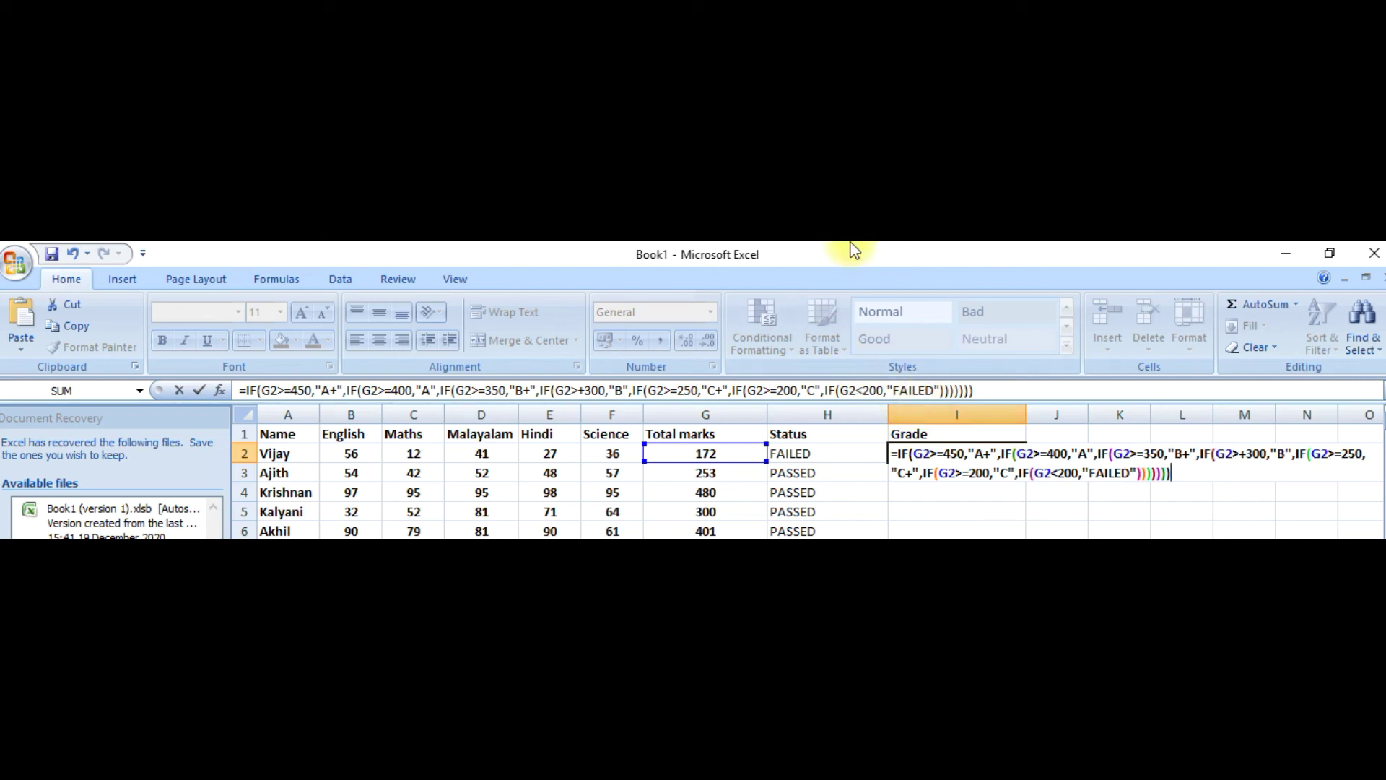
key("Return")
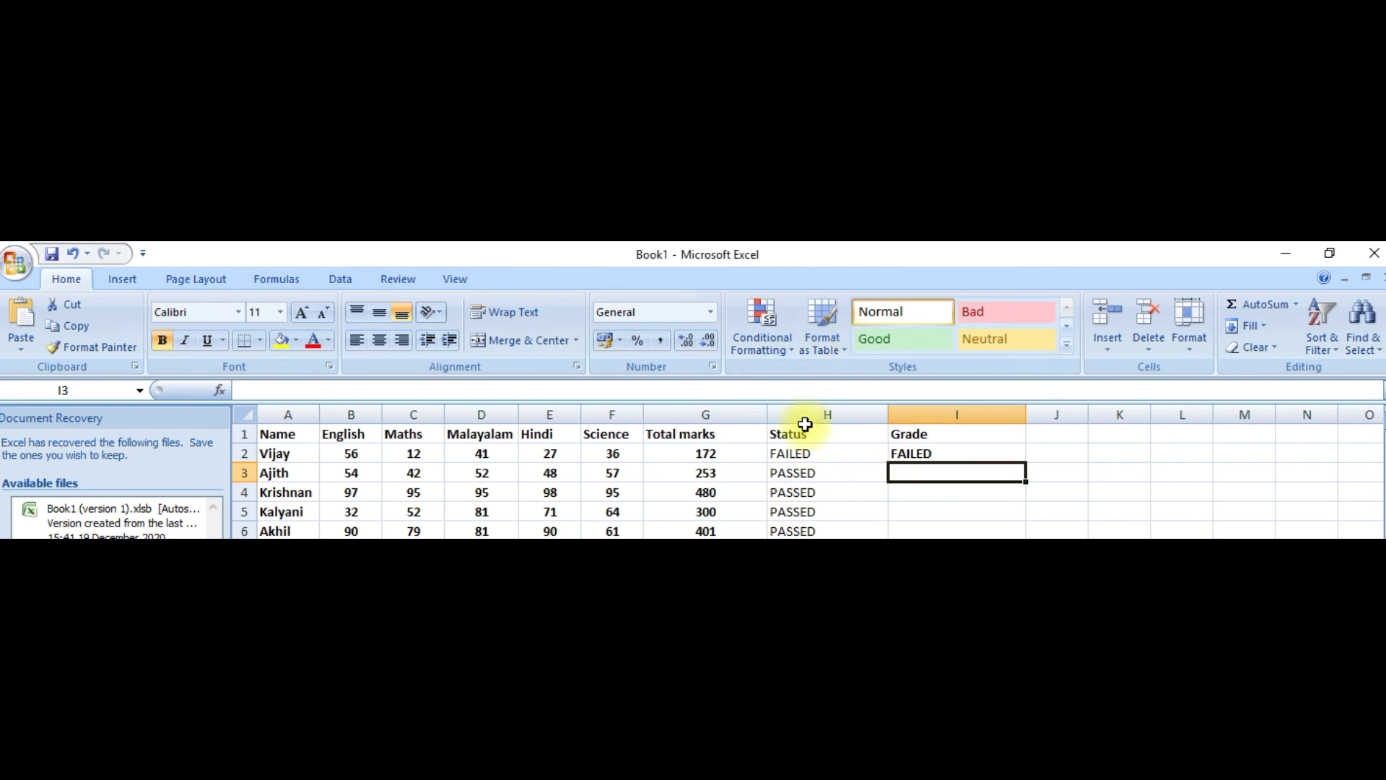
Step: Fill the Grade formula from I2 to I6, giving FAILED, C+, A+, C+ and A
left_click(924, 447)
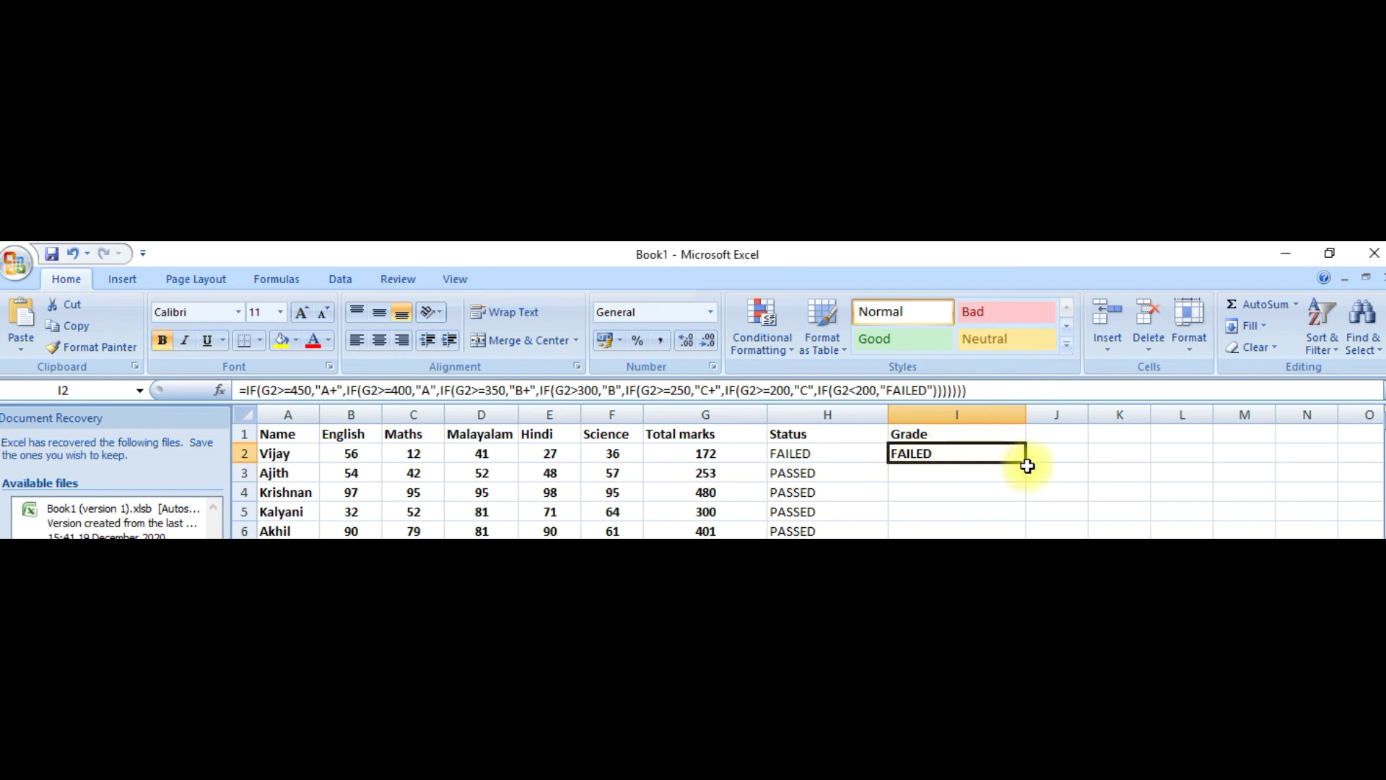
left_click_drag(1026, 464, 1020, 534)
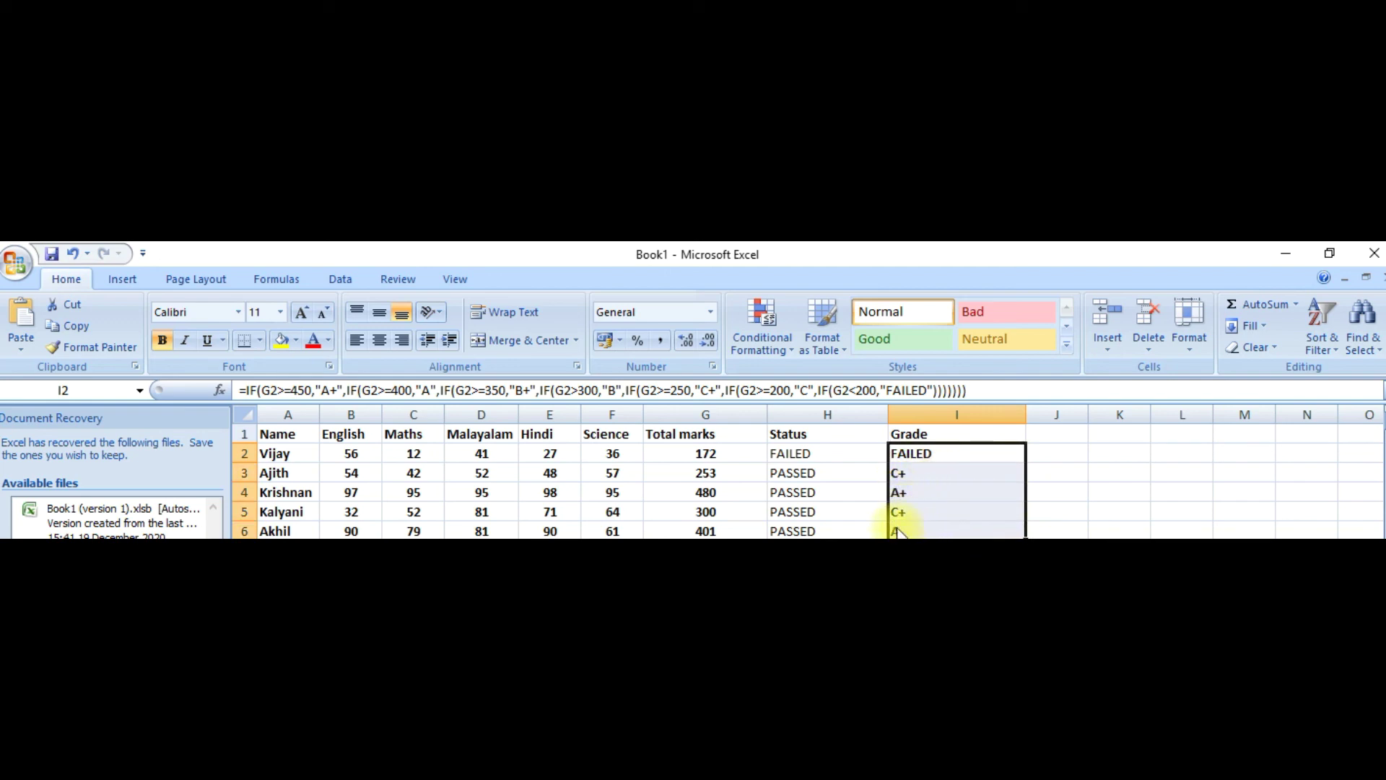
left_click(1011, 570)
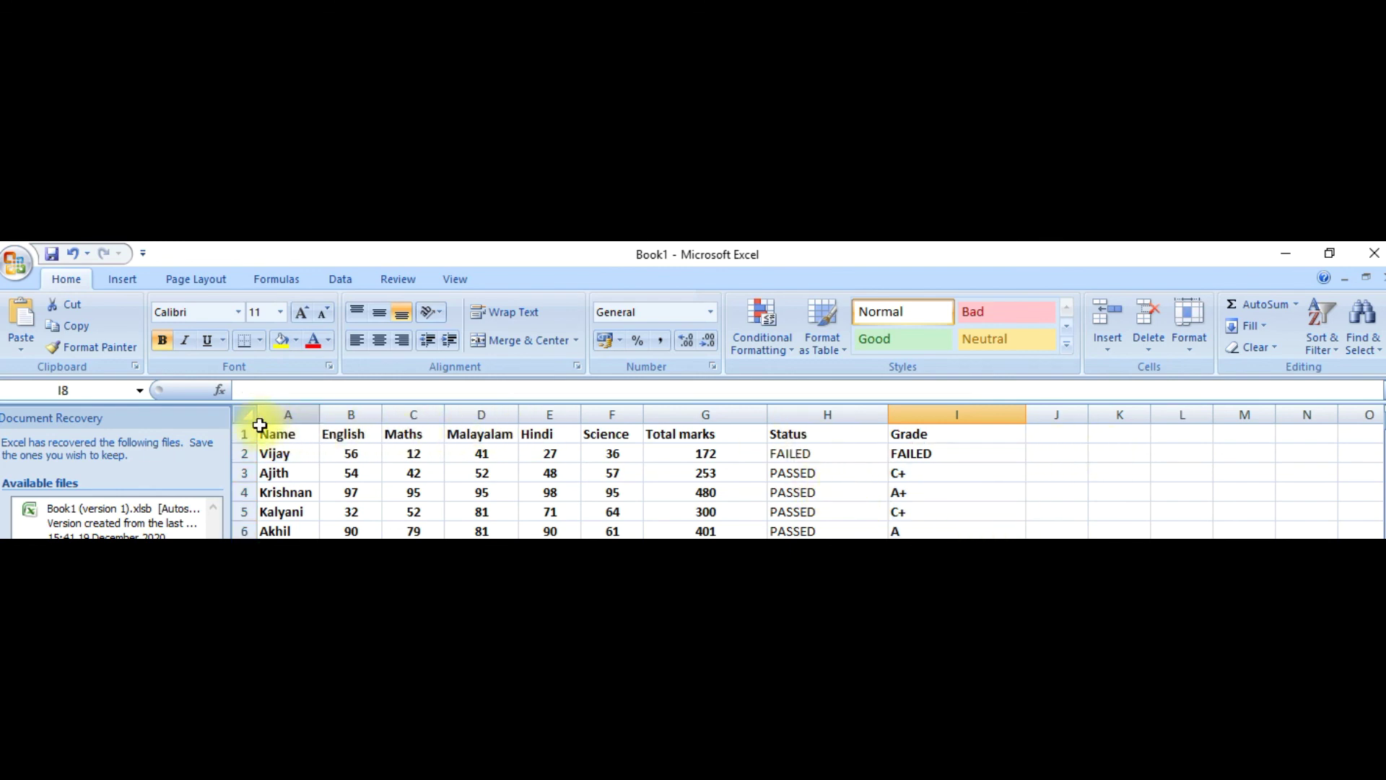
Step: Apply All Borders to the marks table A1:I6
mouse_move(258, 427)
left_mouse_down()
mouse_move(656, 532)
mouse_move(915, 533)
left_mouse_up()
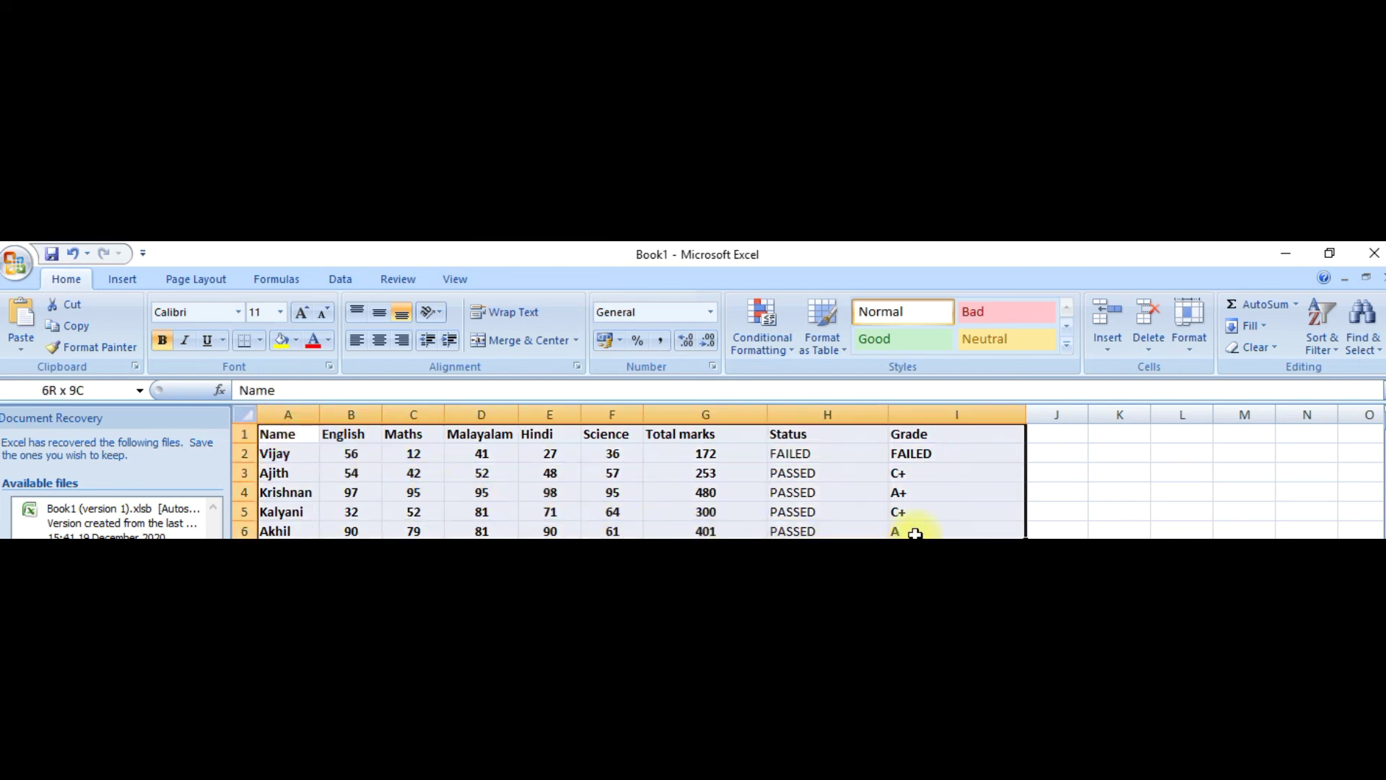
left_click(260, 340)
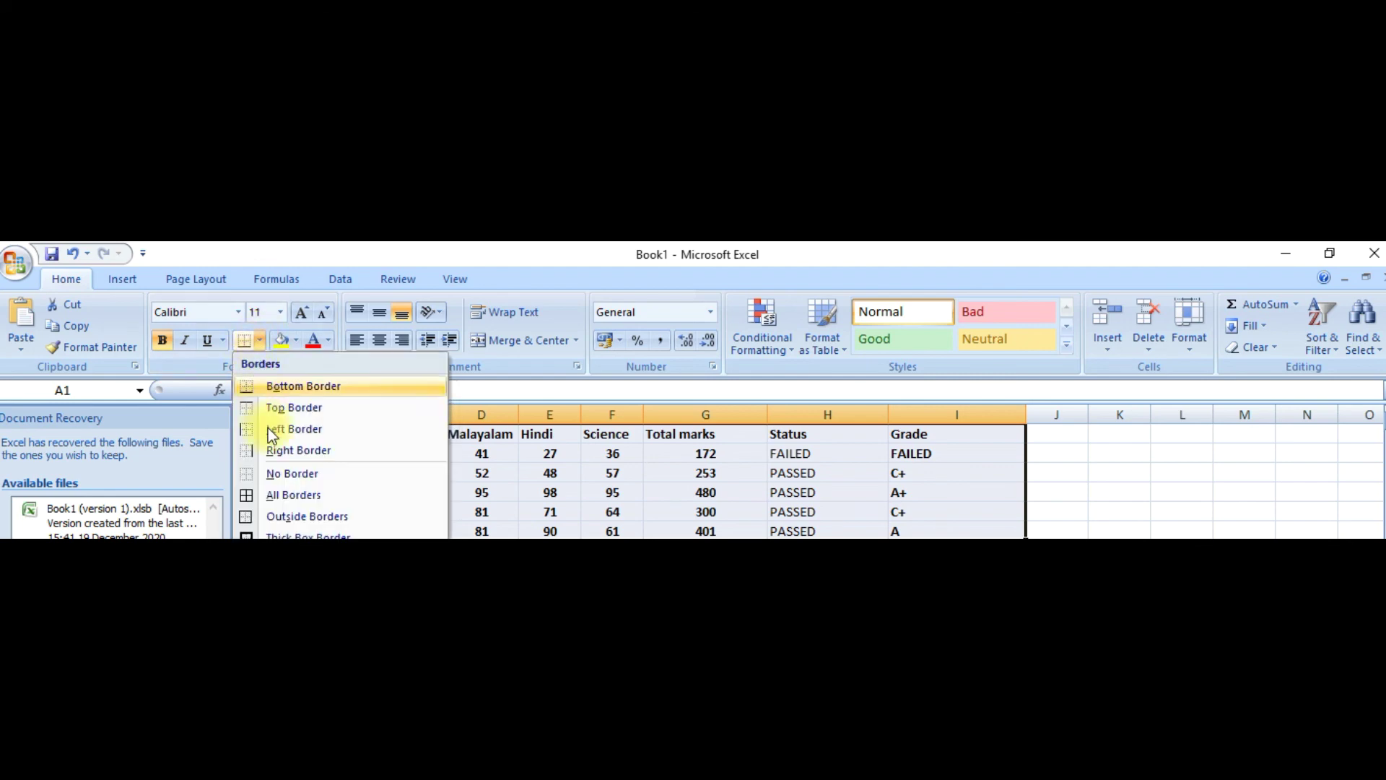
left_click(284, 494)
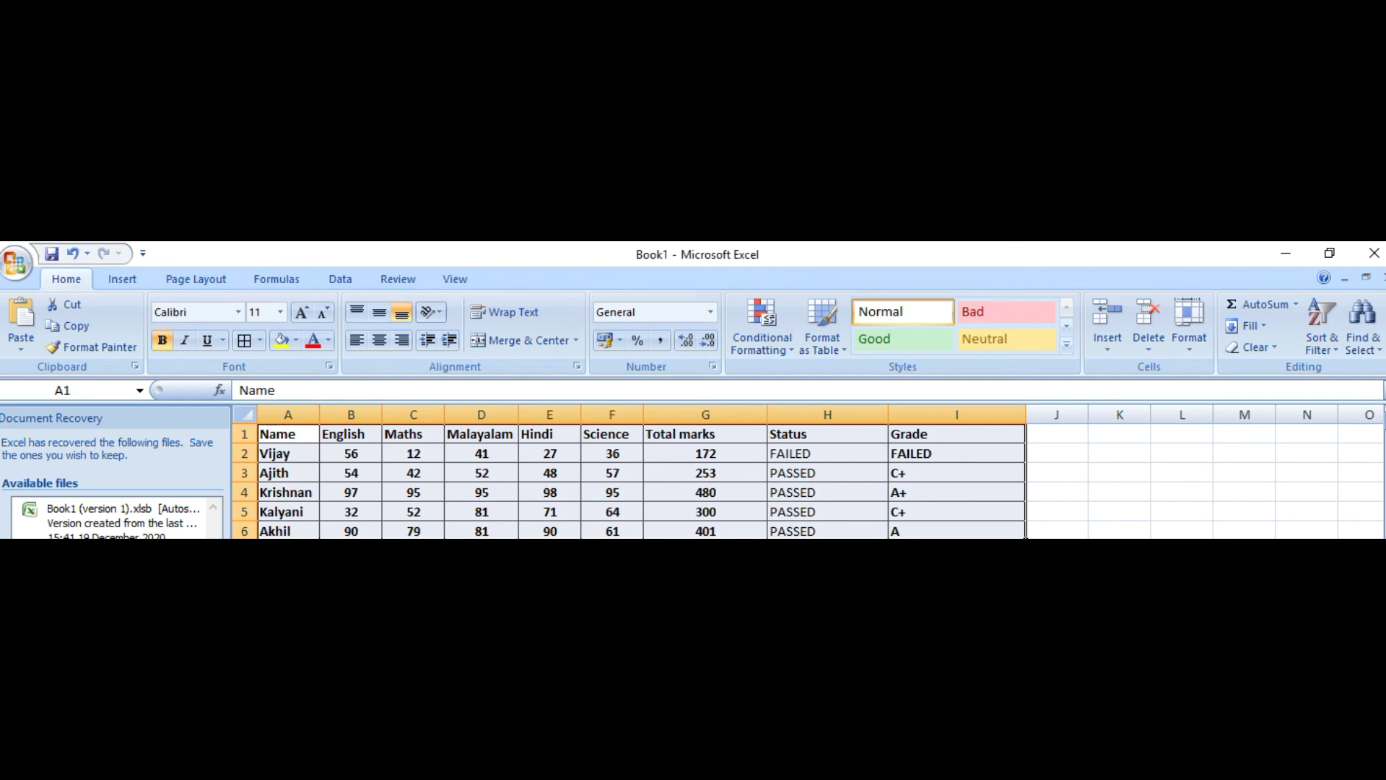
left_click(1056, 666)
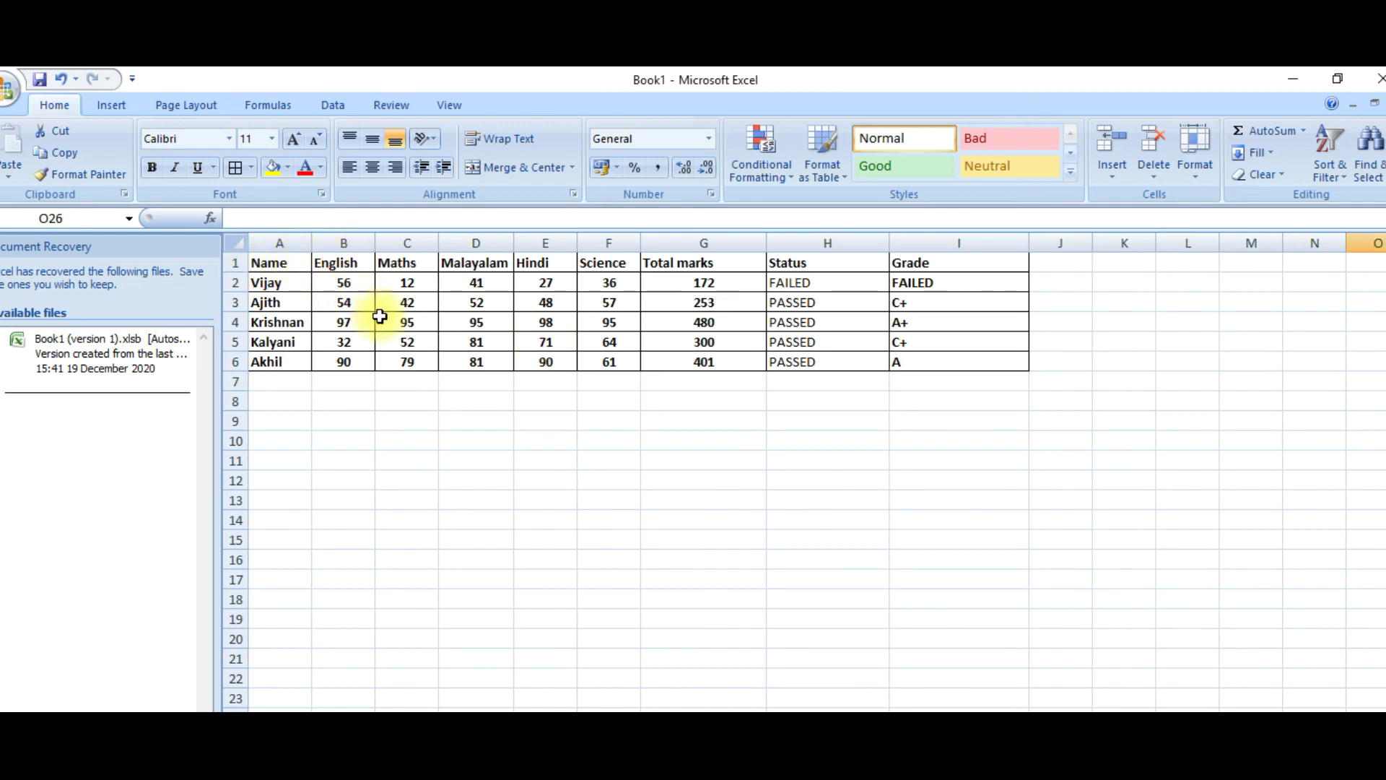
Step: Insert a 2-D Clustered Column chart of A1:G6 (names, subject marks, totals) and move it up-left
left_click_drag(267, 263, 669, 365)
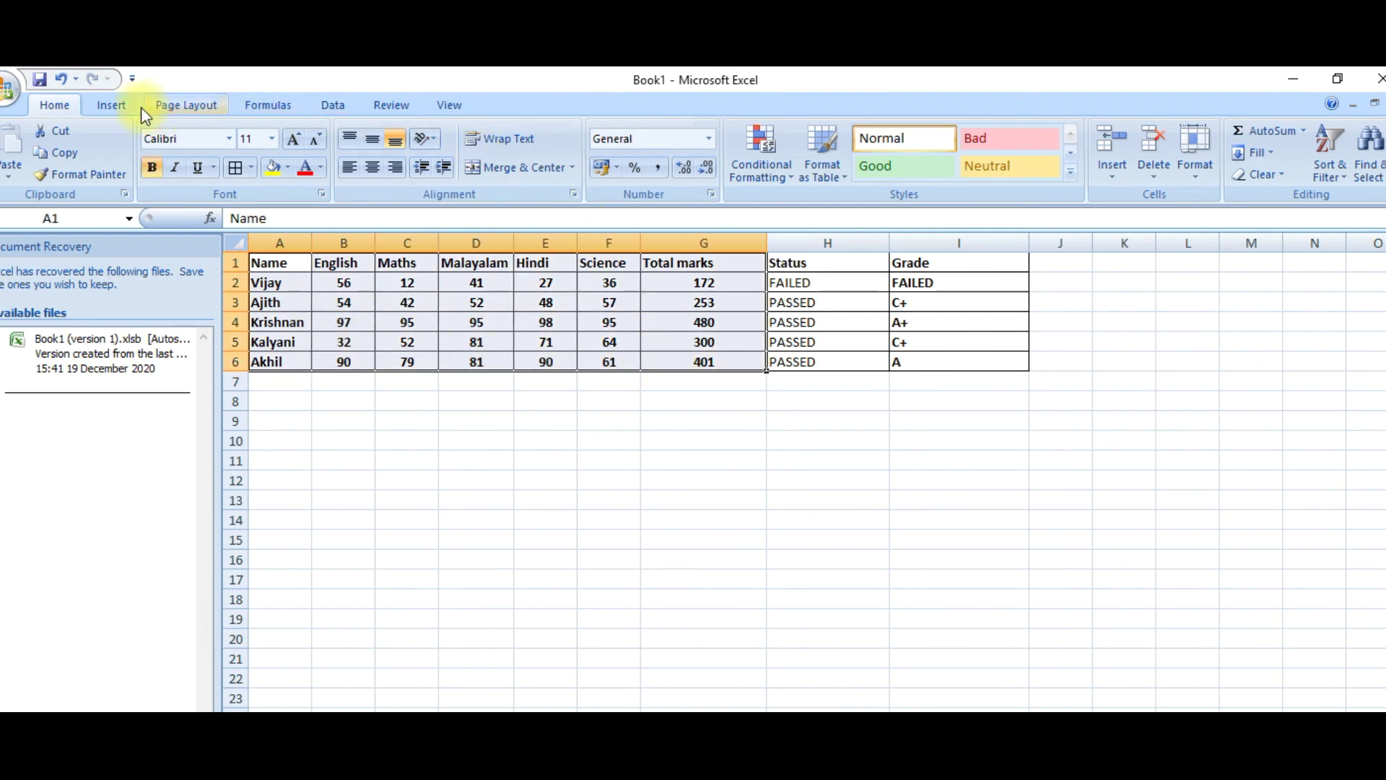
left_click(112, 106)
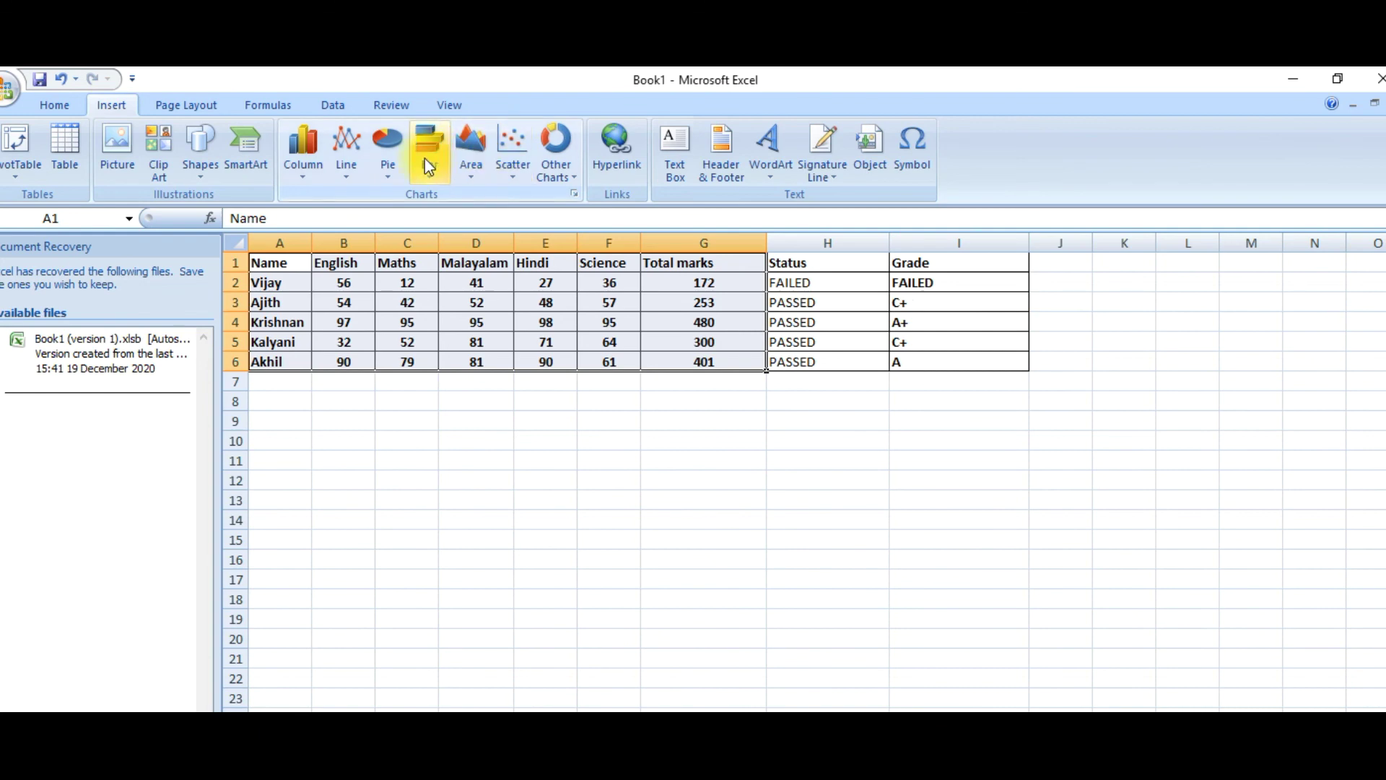
left_click(309, 163)
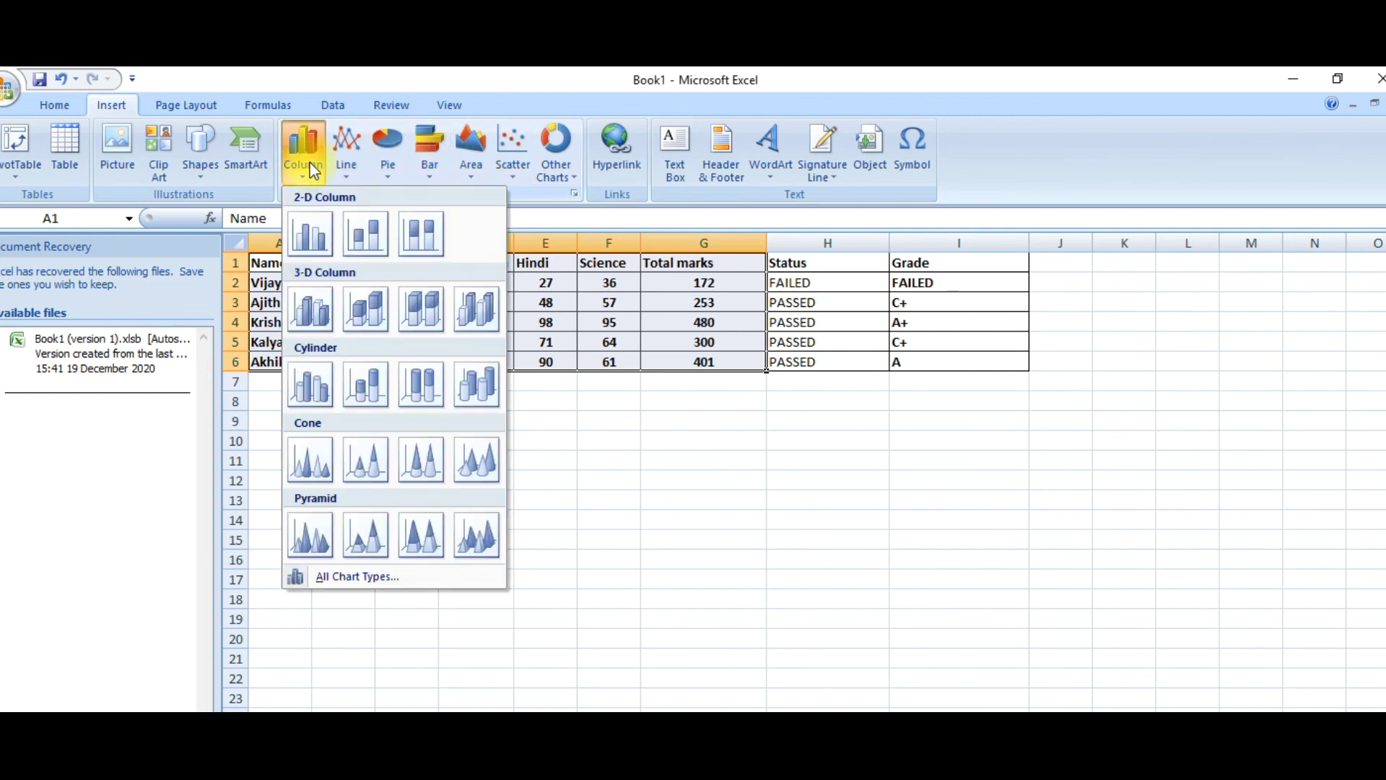
left_click(324, 244)
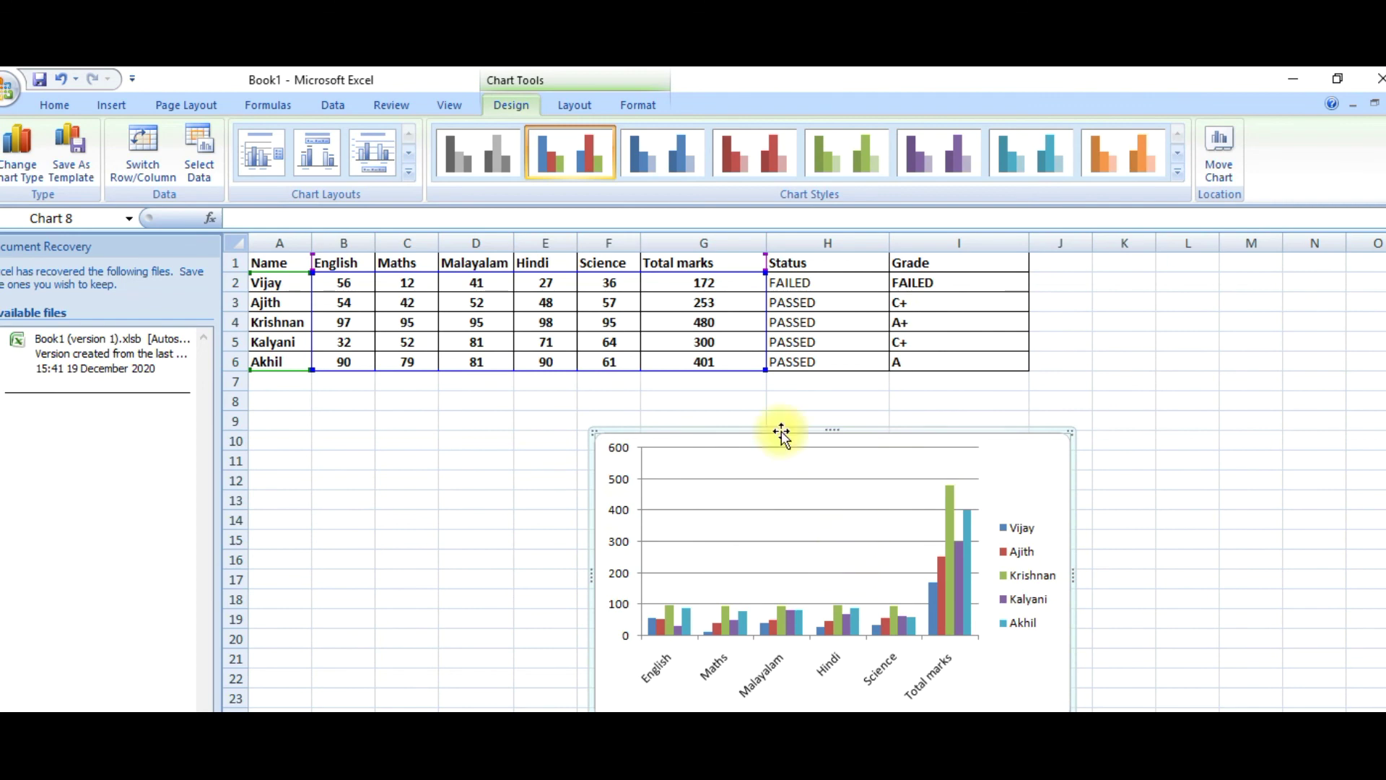
left_click_drag(739, 426, 418, 389)
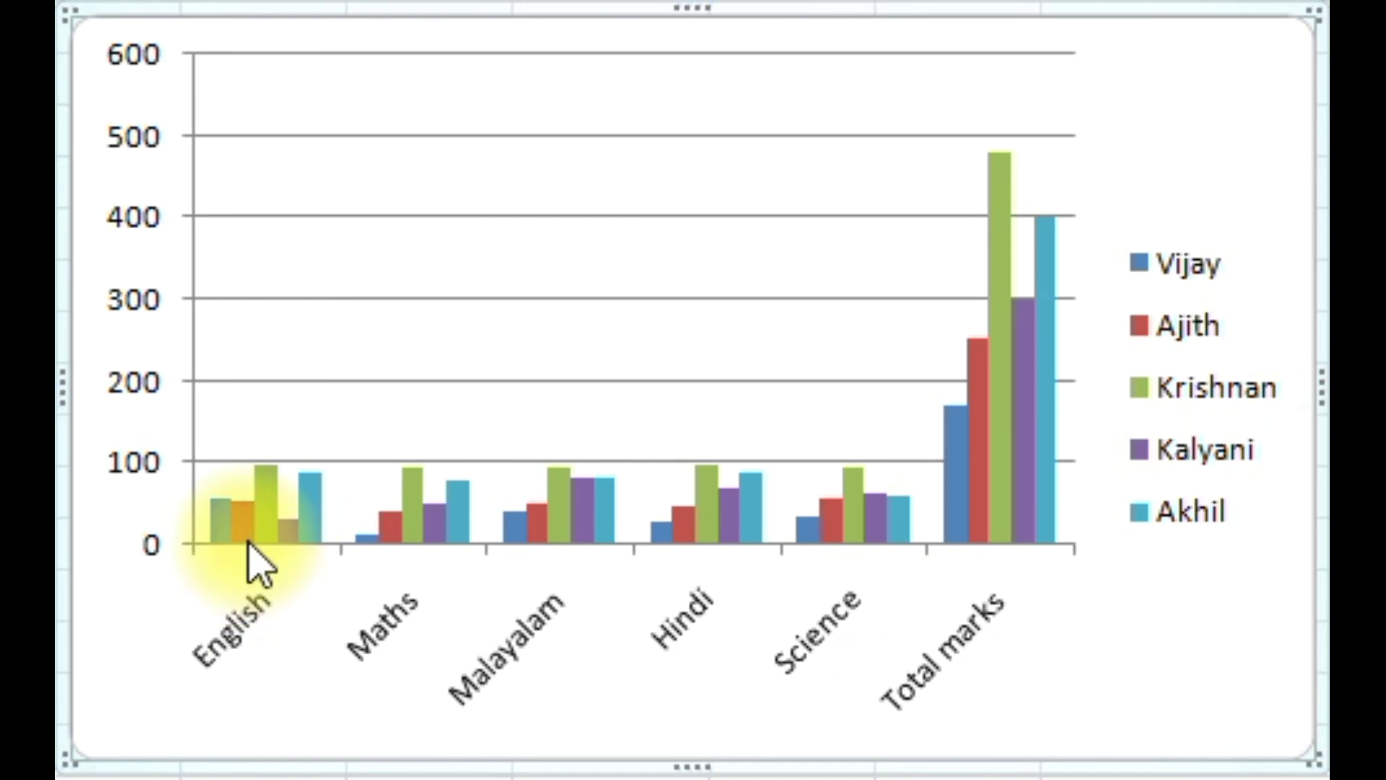
Step: Check the chart's bar values, confirming the highest Total reaches 480
mouse_move(245, 543)
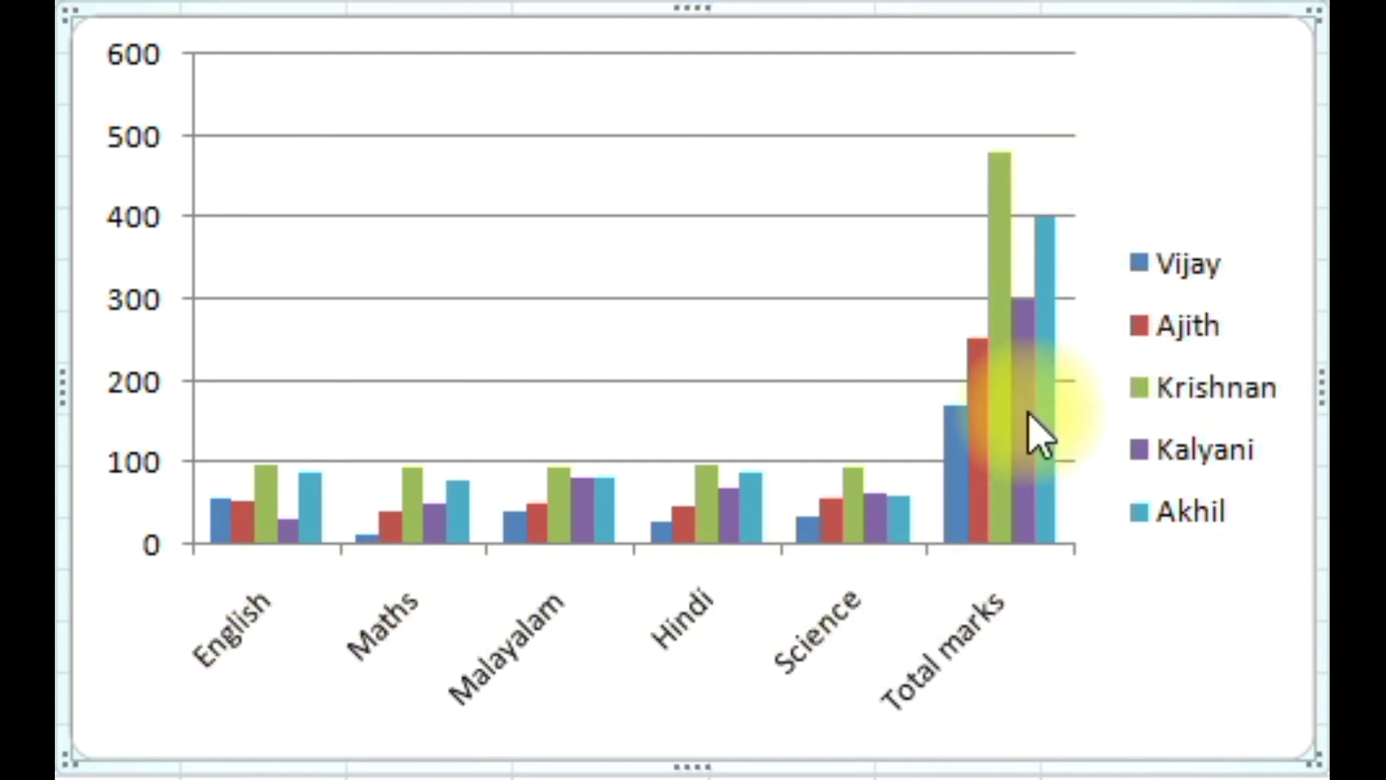
mouse_move(996, 525)
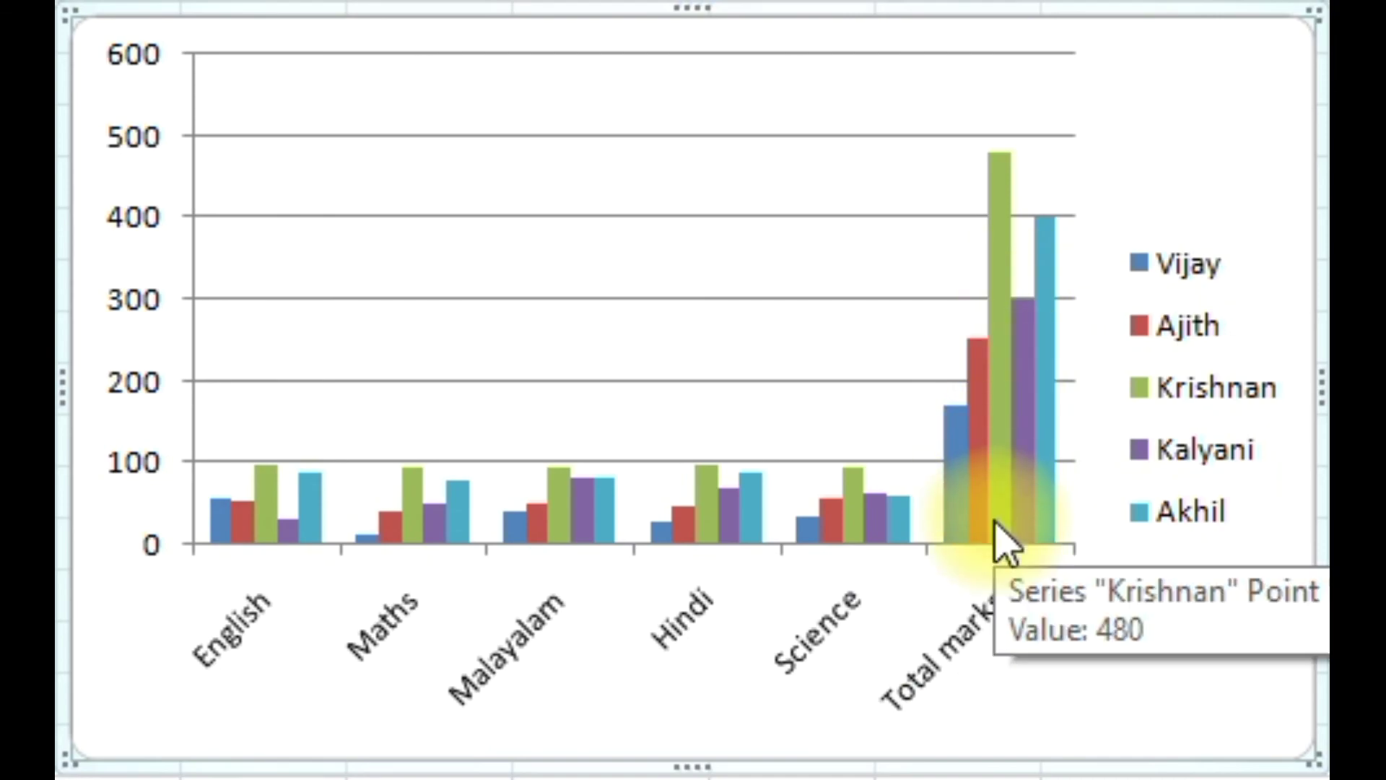